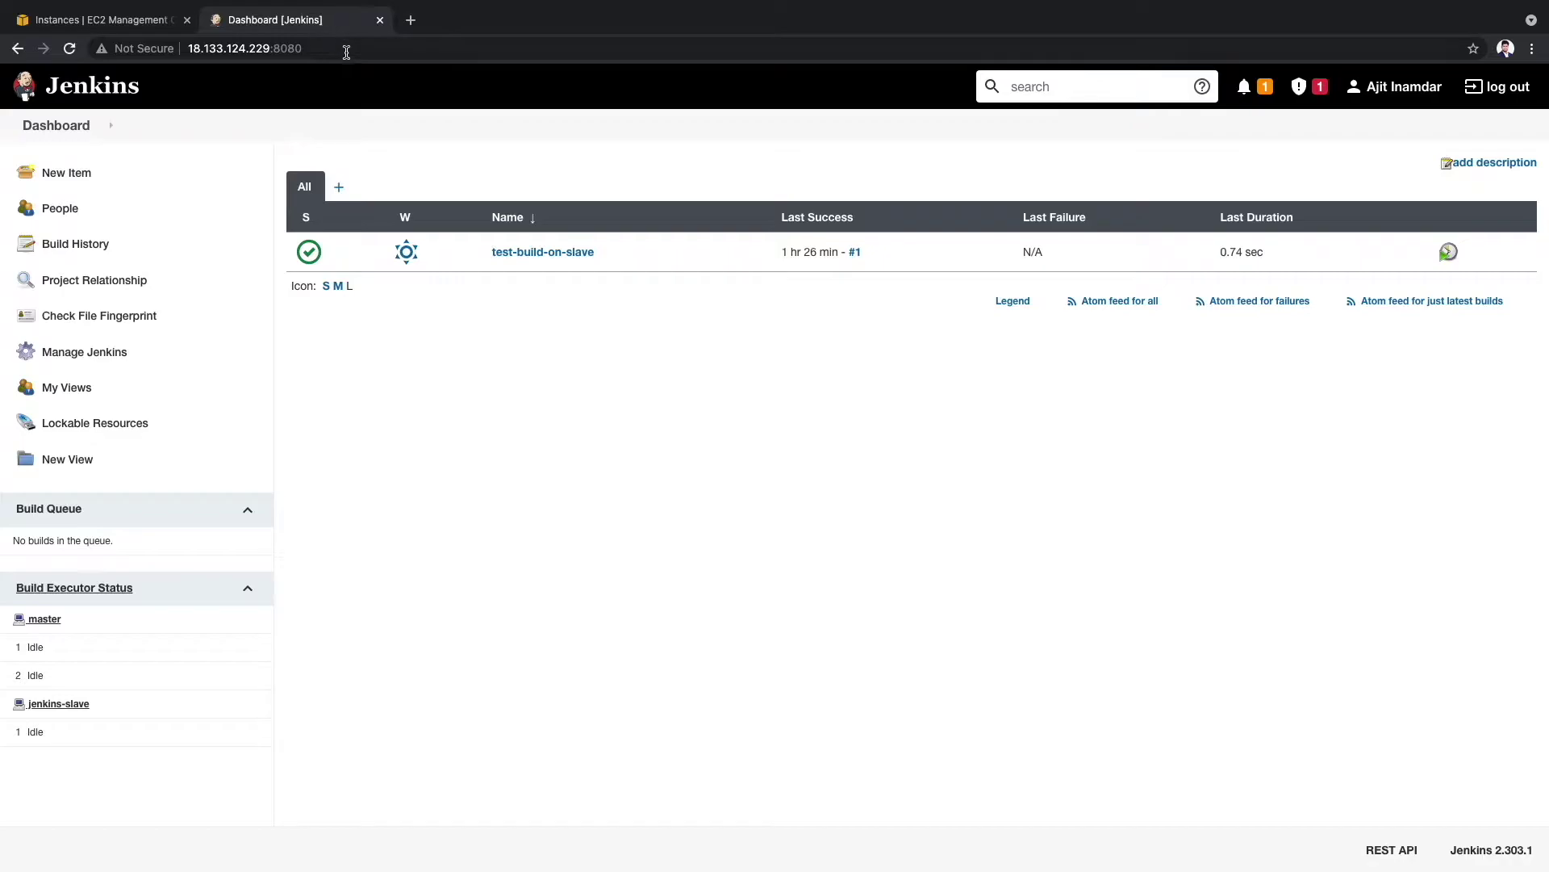
Search Jenkins' available plugins for ec2 and install the Amazon EC2 plugin without a restart.
click(516, 252)
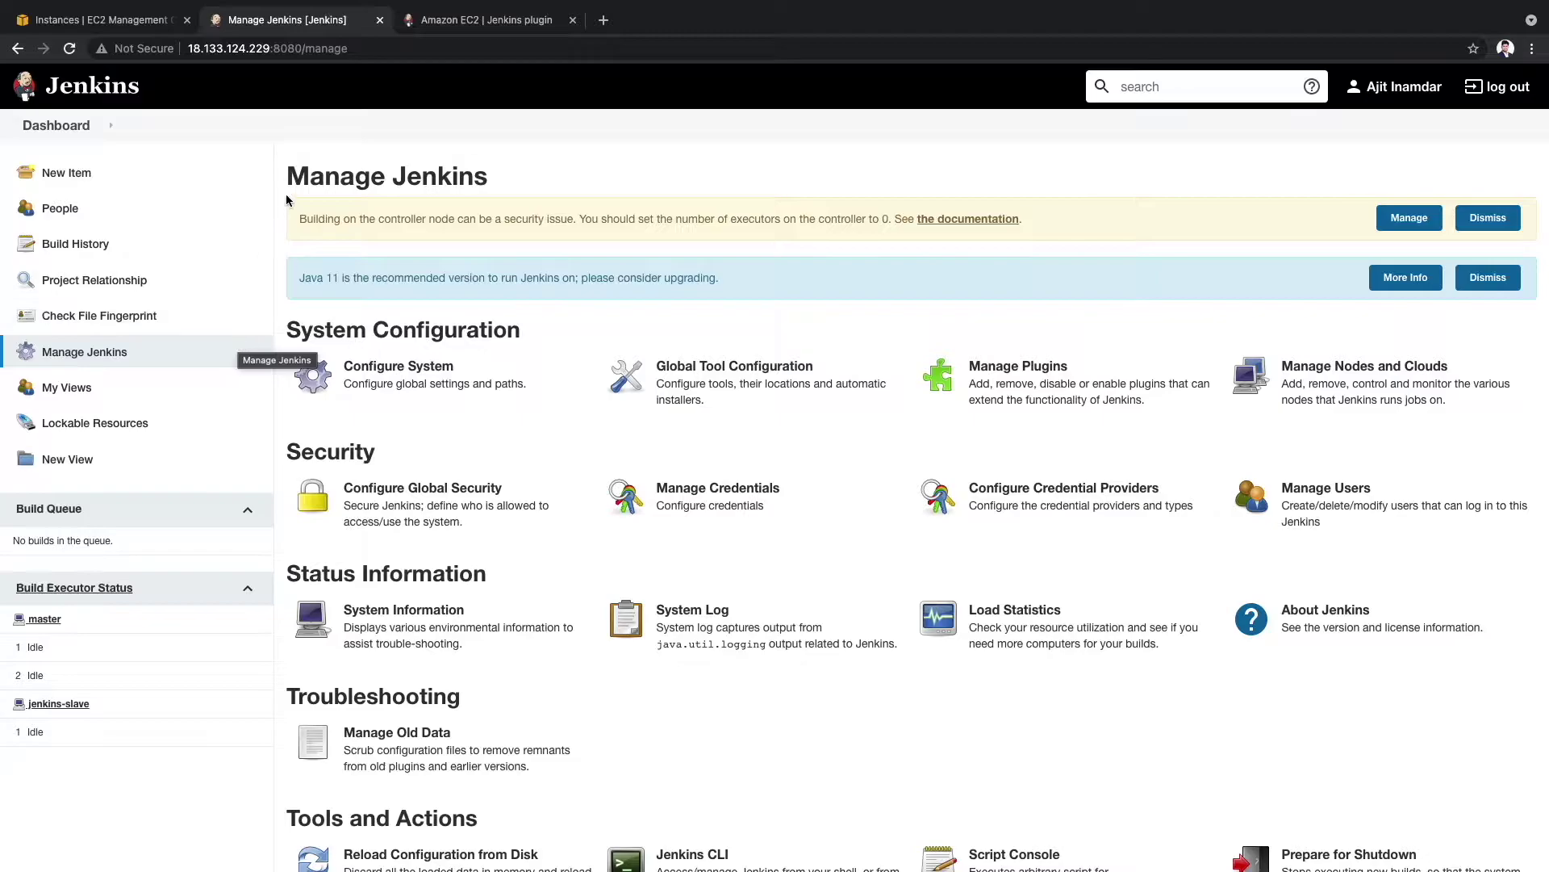
click(1029, 365)
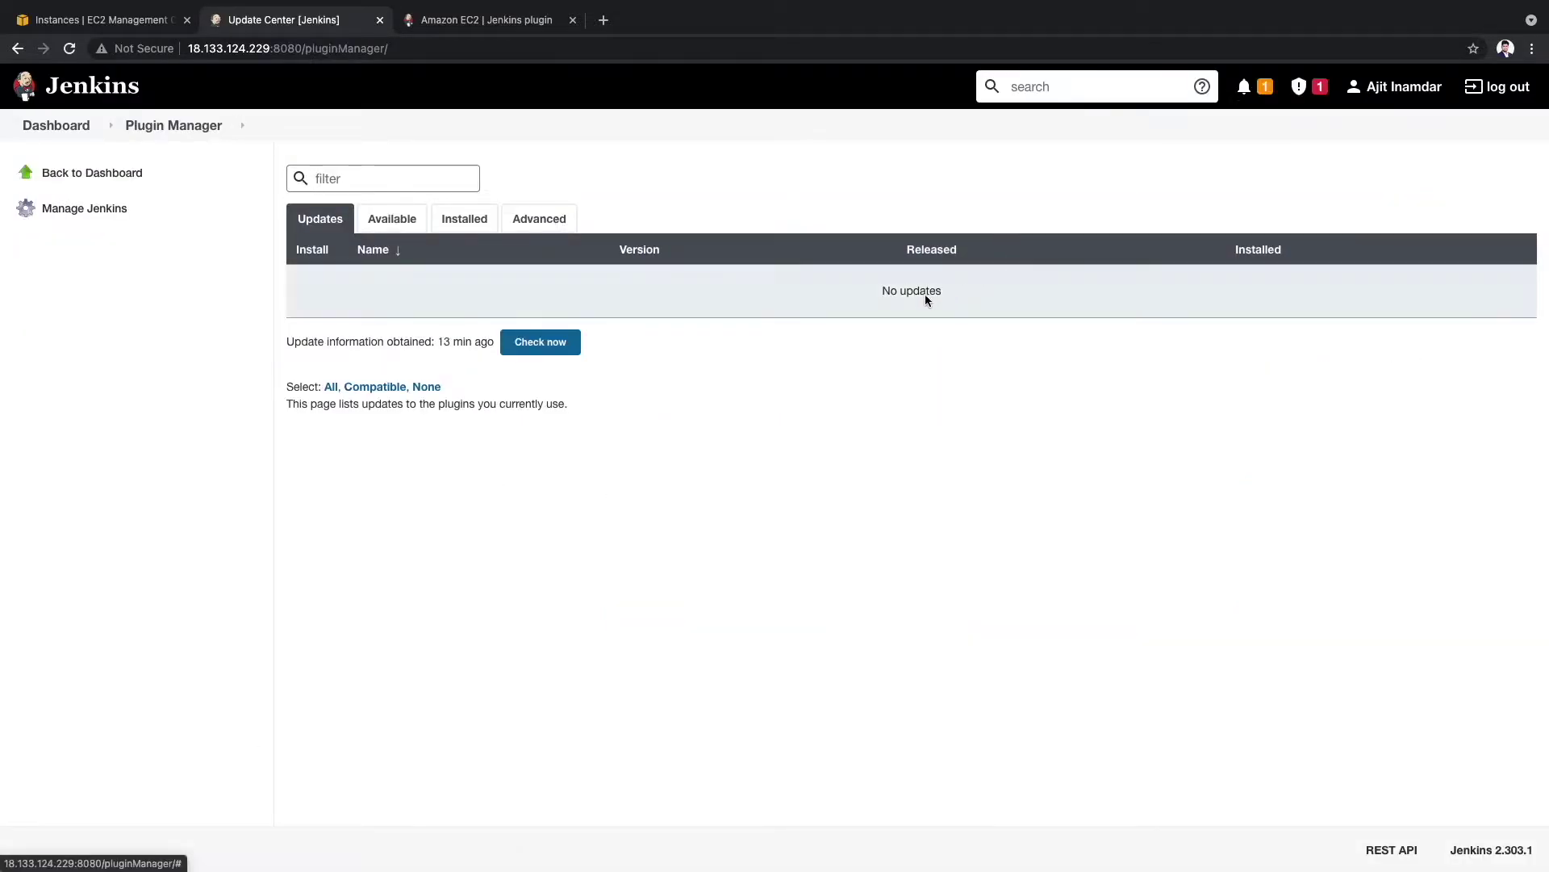
click(384, 211)
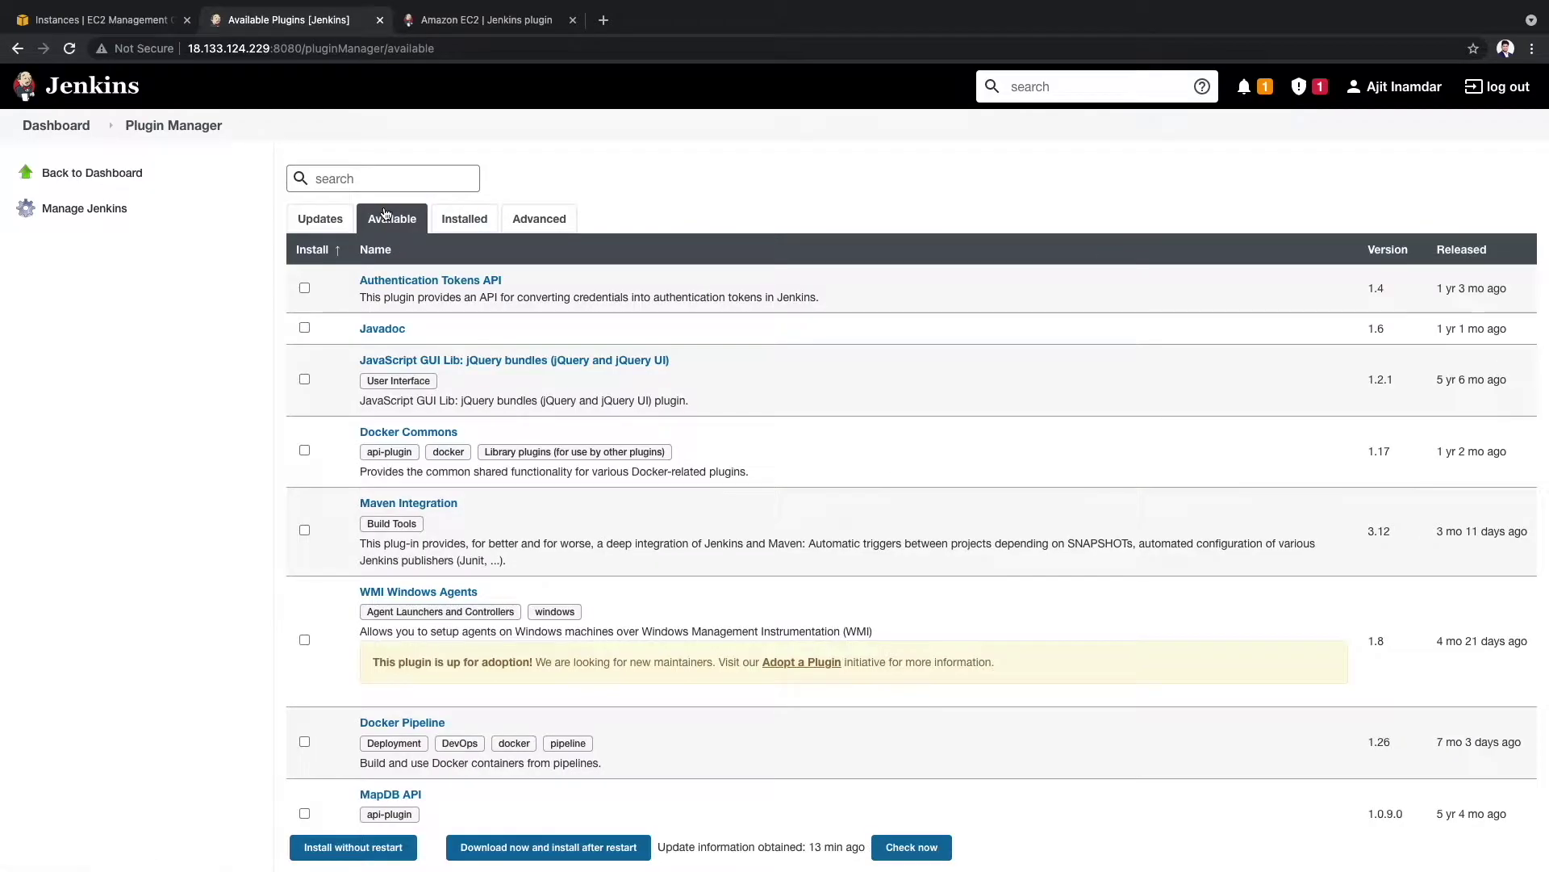
click(384, 176)
text(ec2)
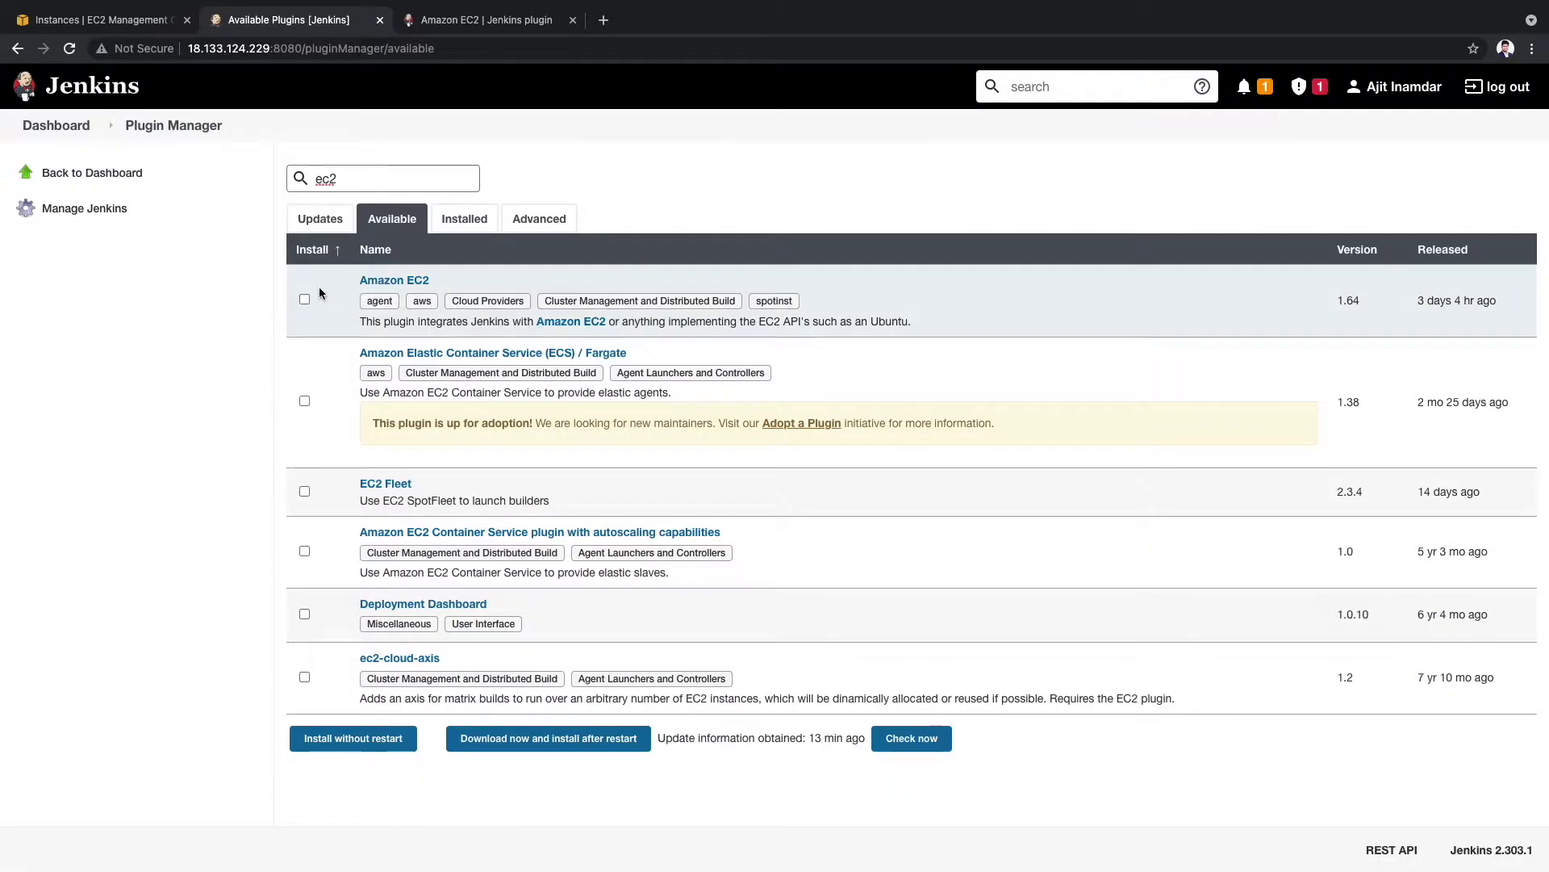
click(304, 299)
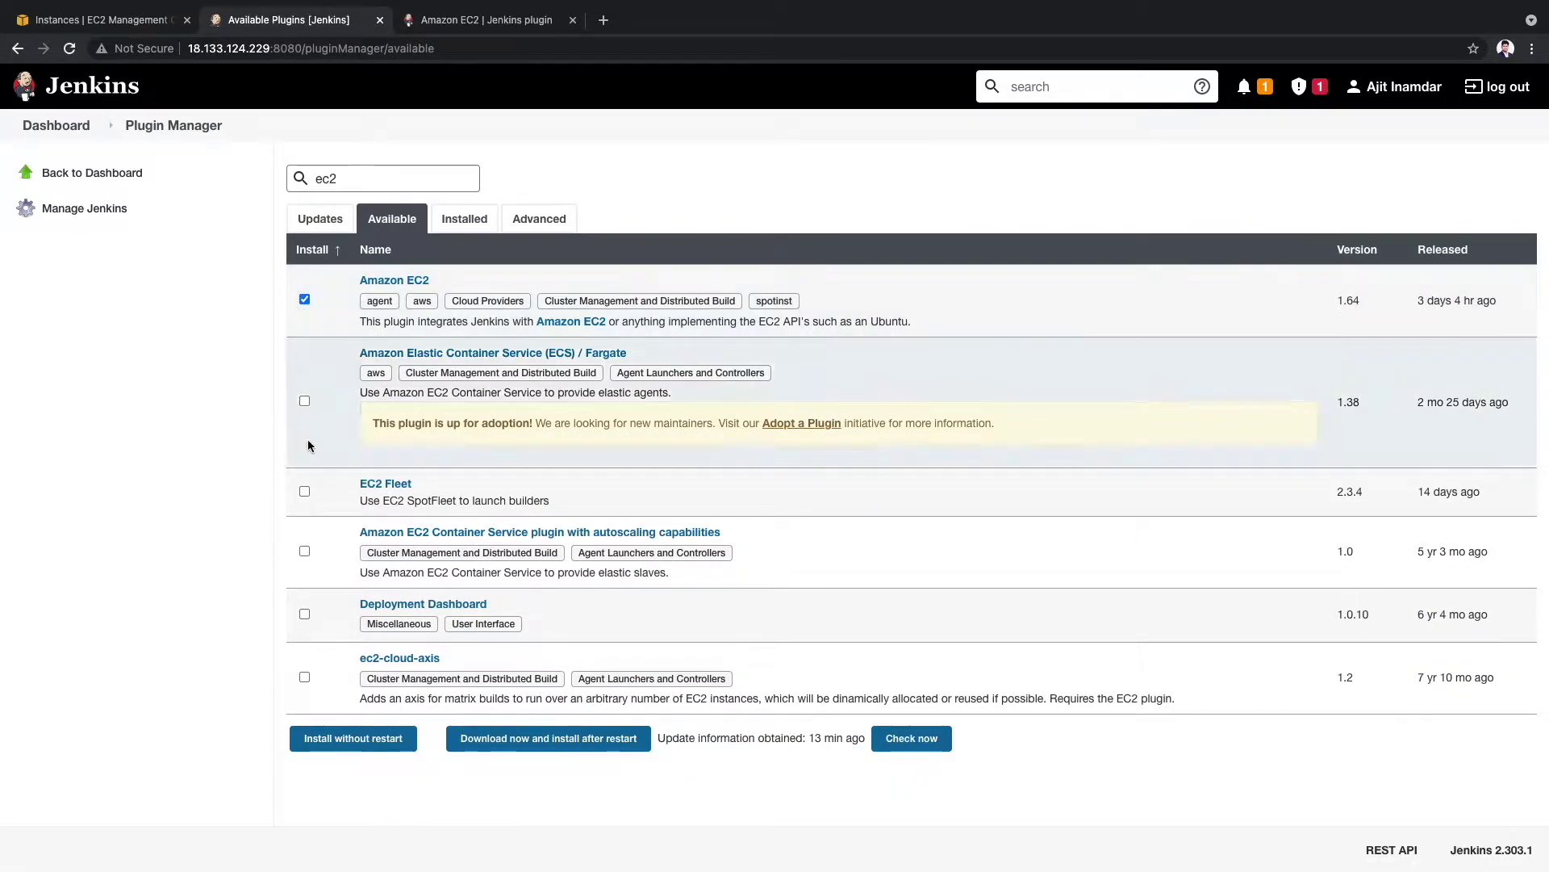
click(389, 747)
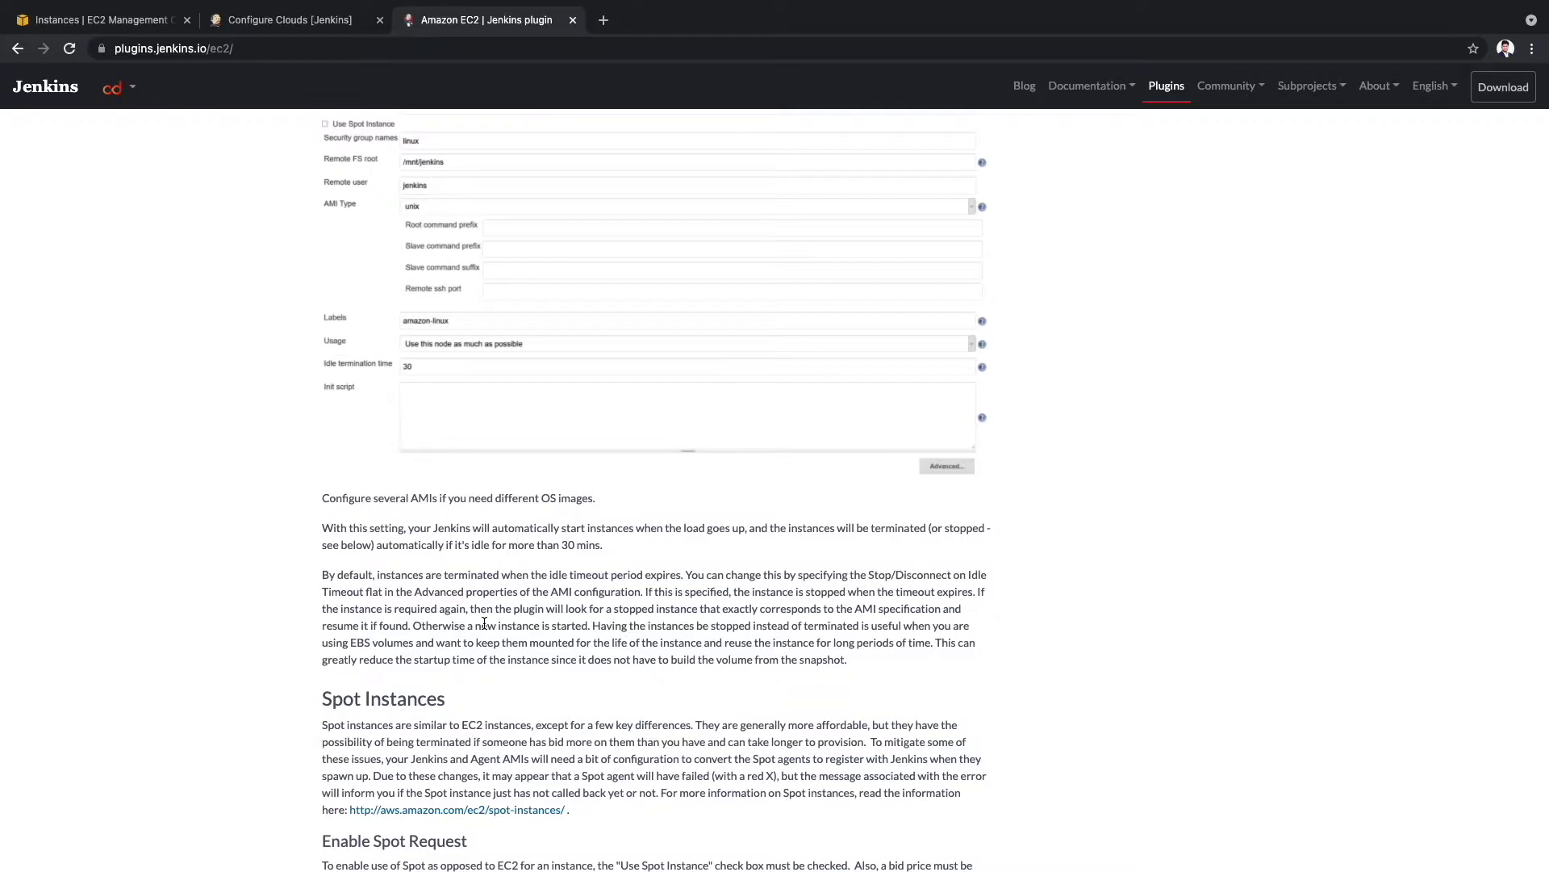
Copy the complete JSON policy from the IAM setup section of the Amazon EC2 plugin documentation.
scroll(339, 619, down, 10)
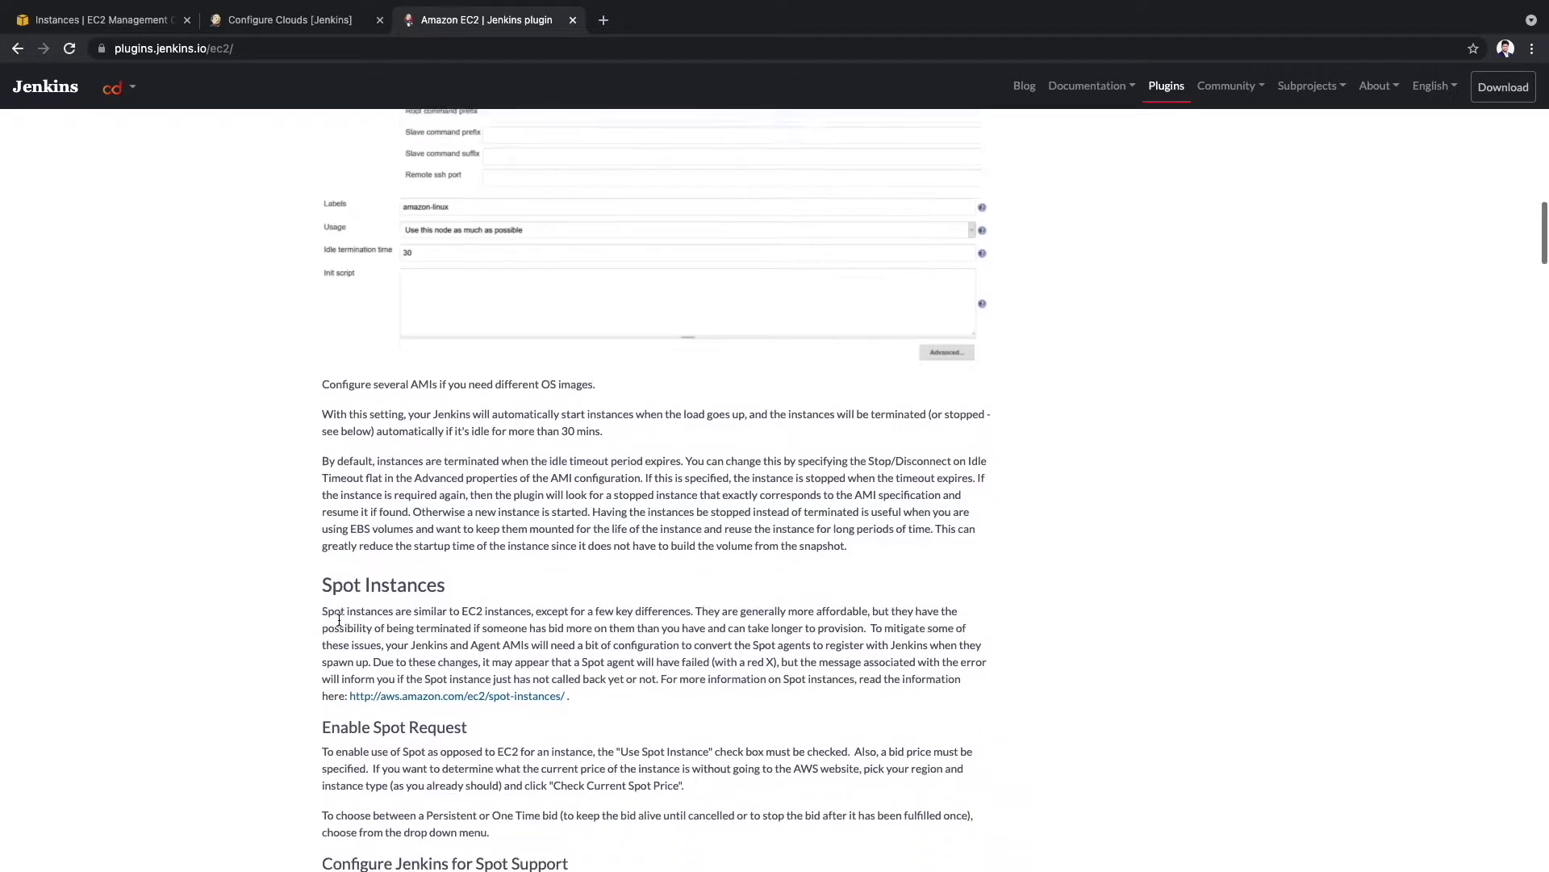
scroll(339, 620, down, 10)
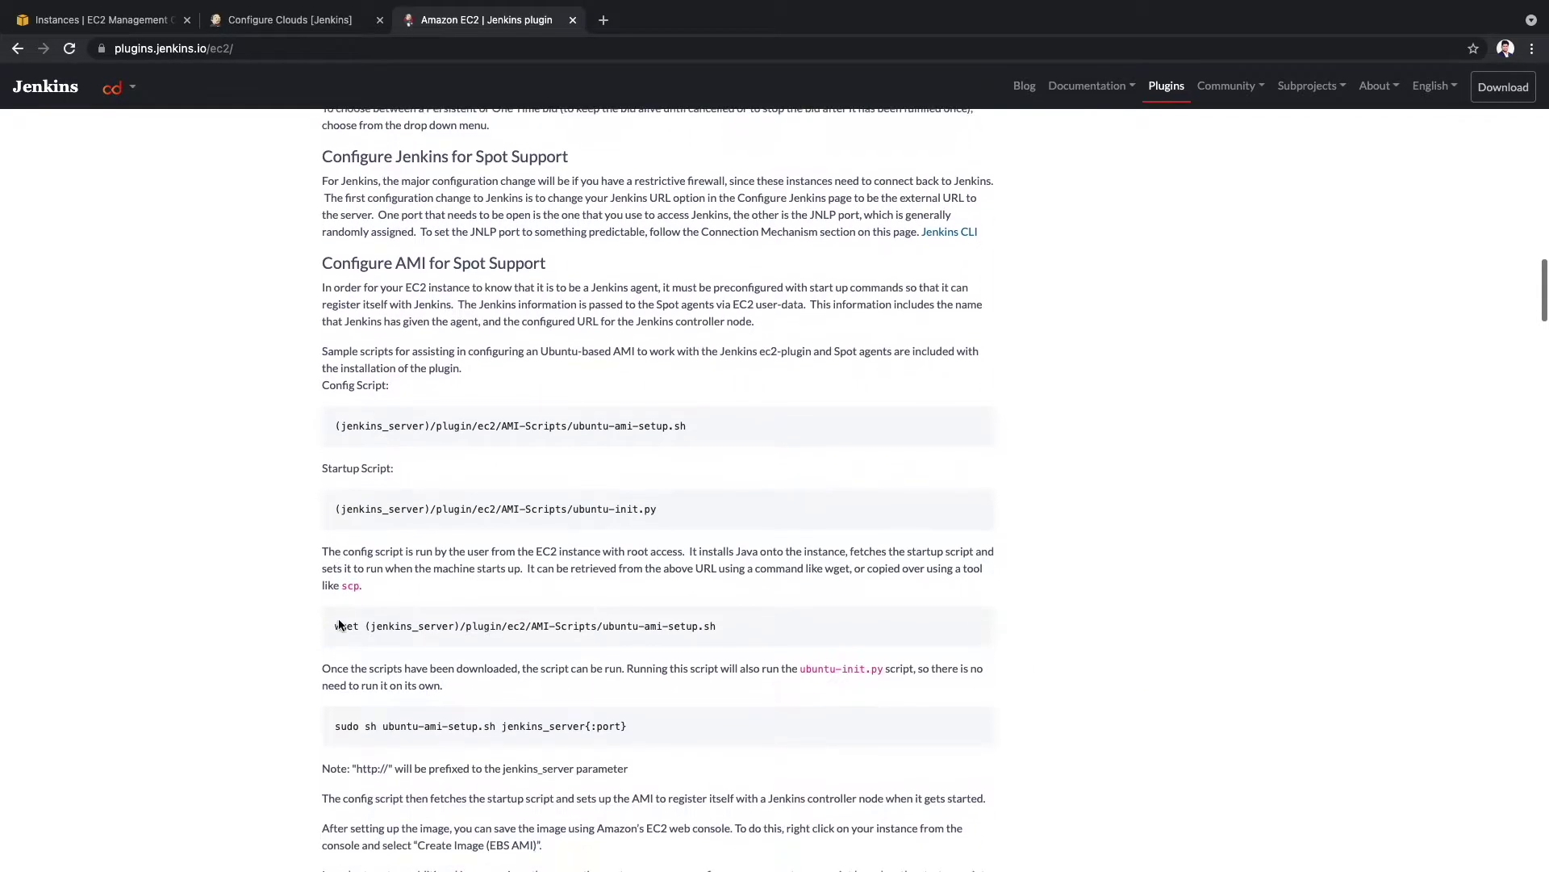
scroll(339, 623, down, 3)
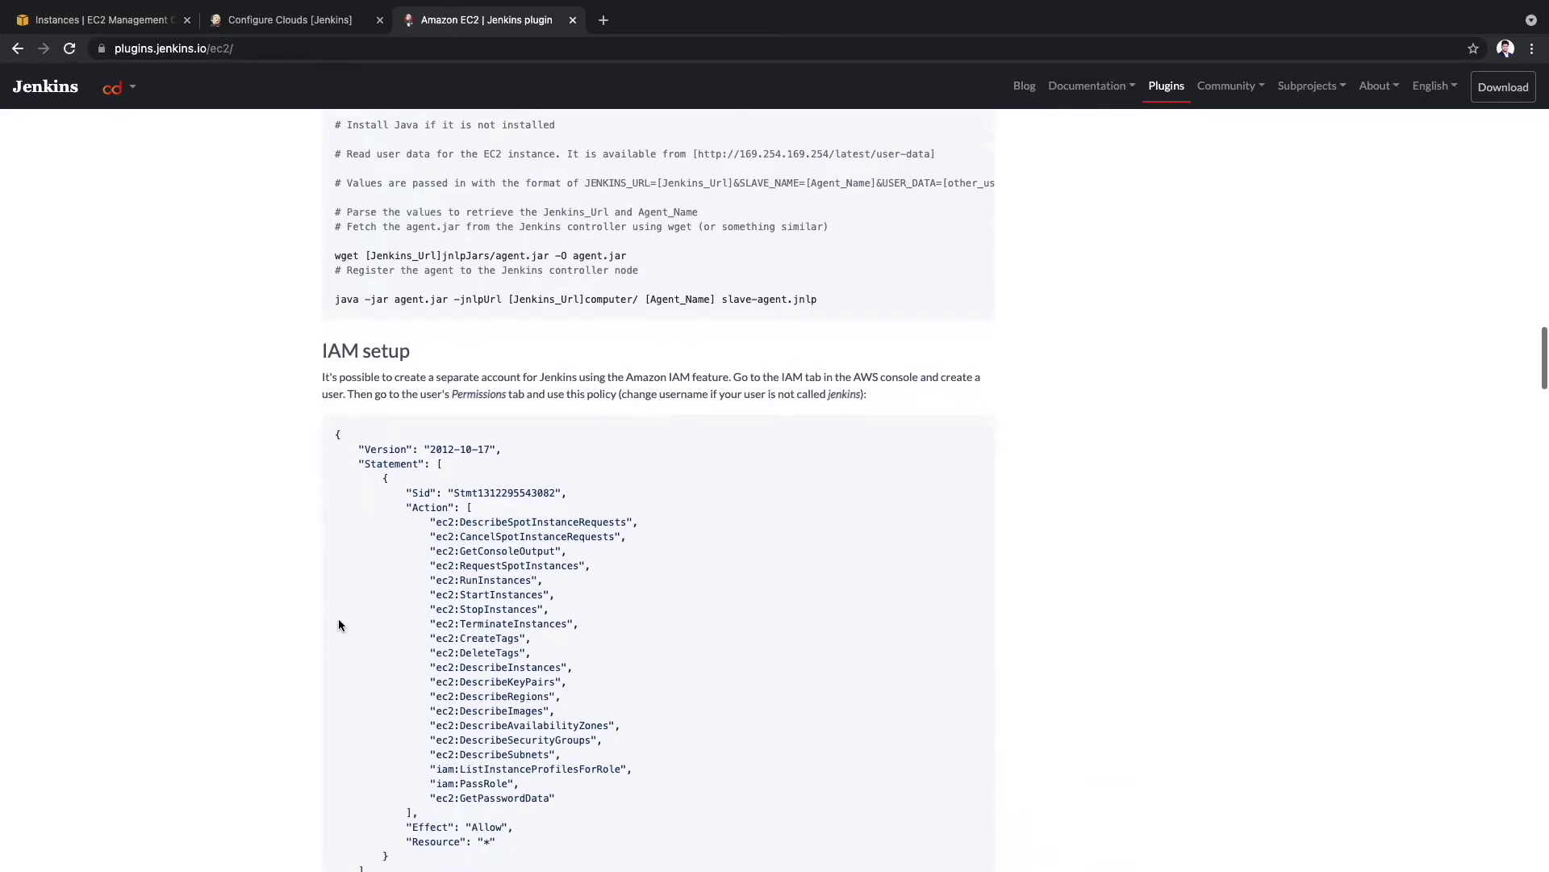
drag(347, 789, 330, 327)
key(ctrl+c)
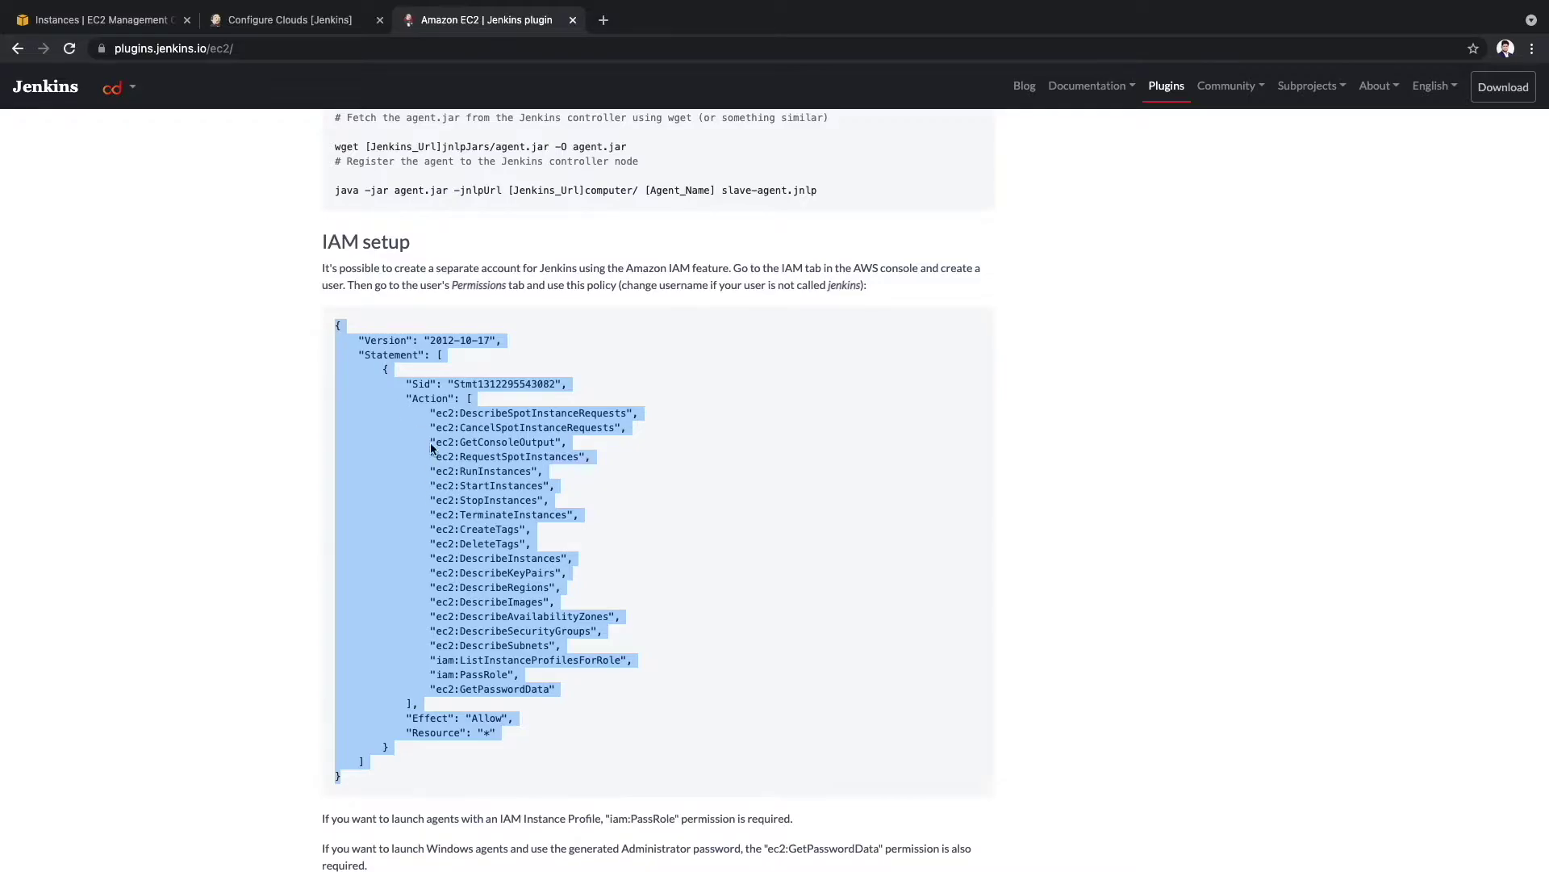
Switch to the AWS console and start creating an IAM role with the EC2 use case, proceeding to its permissions policies.
click(129, 21)
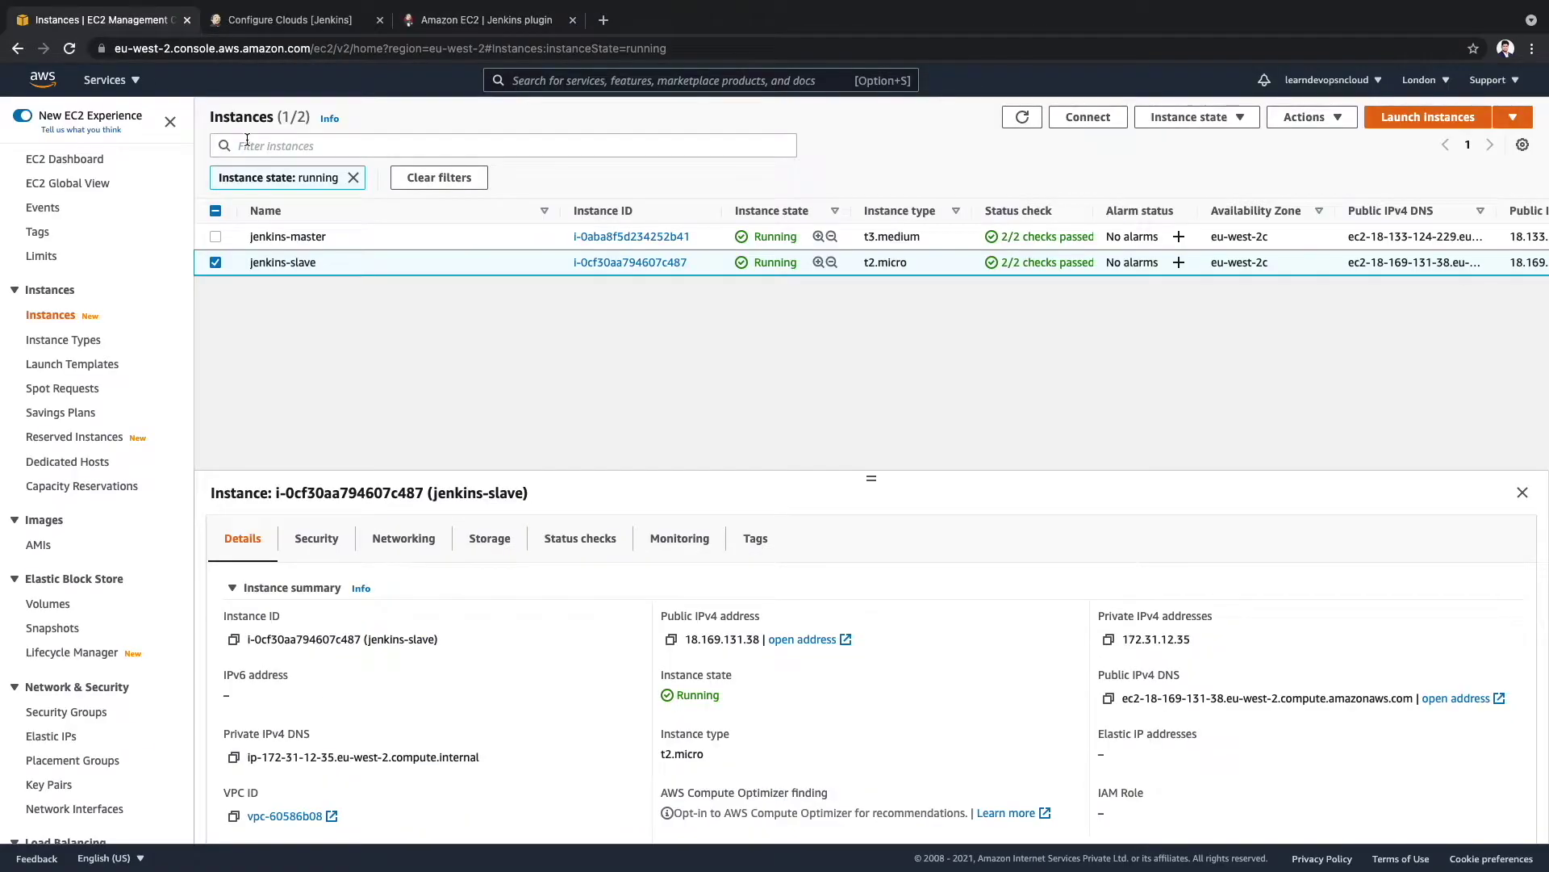
click(132, 82)
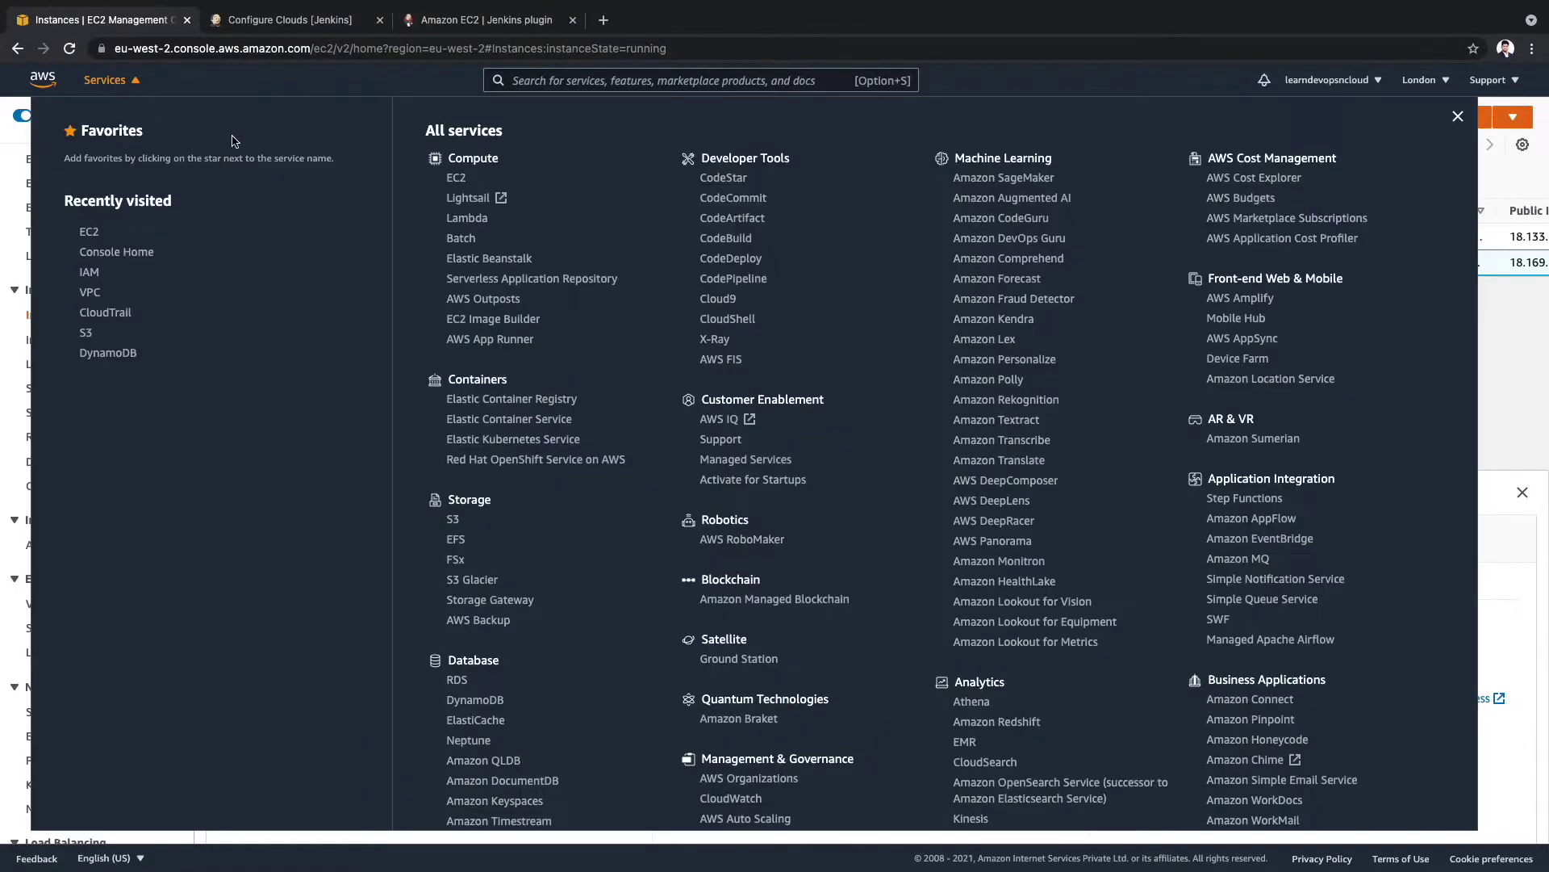
click(89, 273)
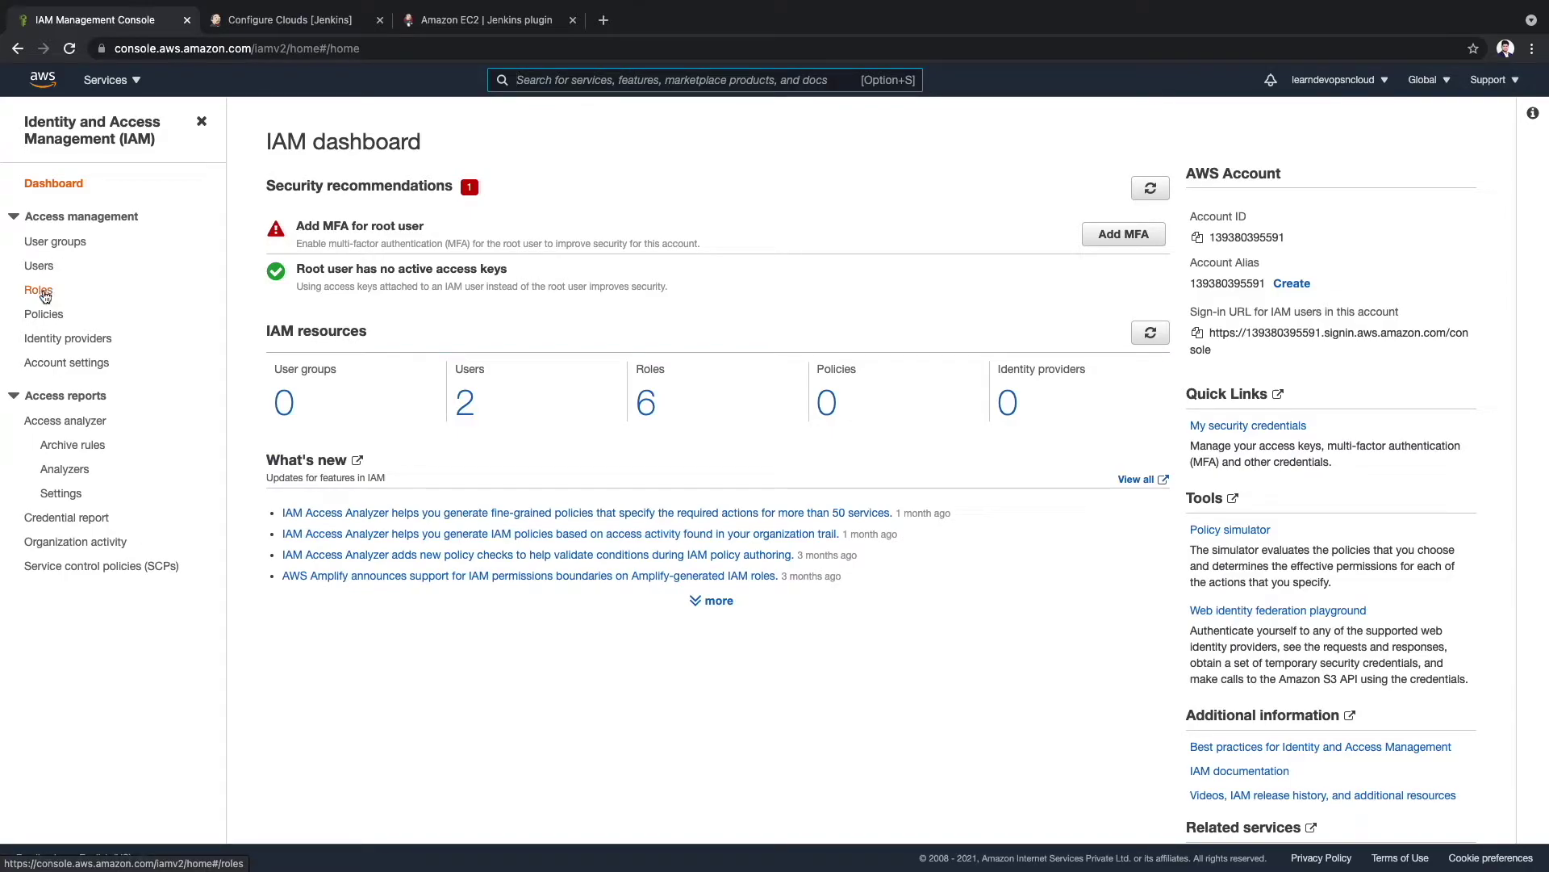
click(42, 292)
click(1420, 173)
click(415, 389)
click(1098, 828)
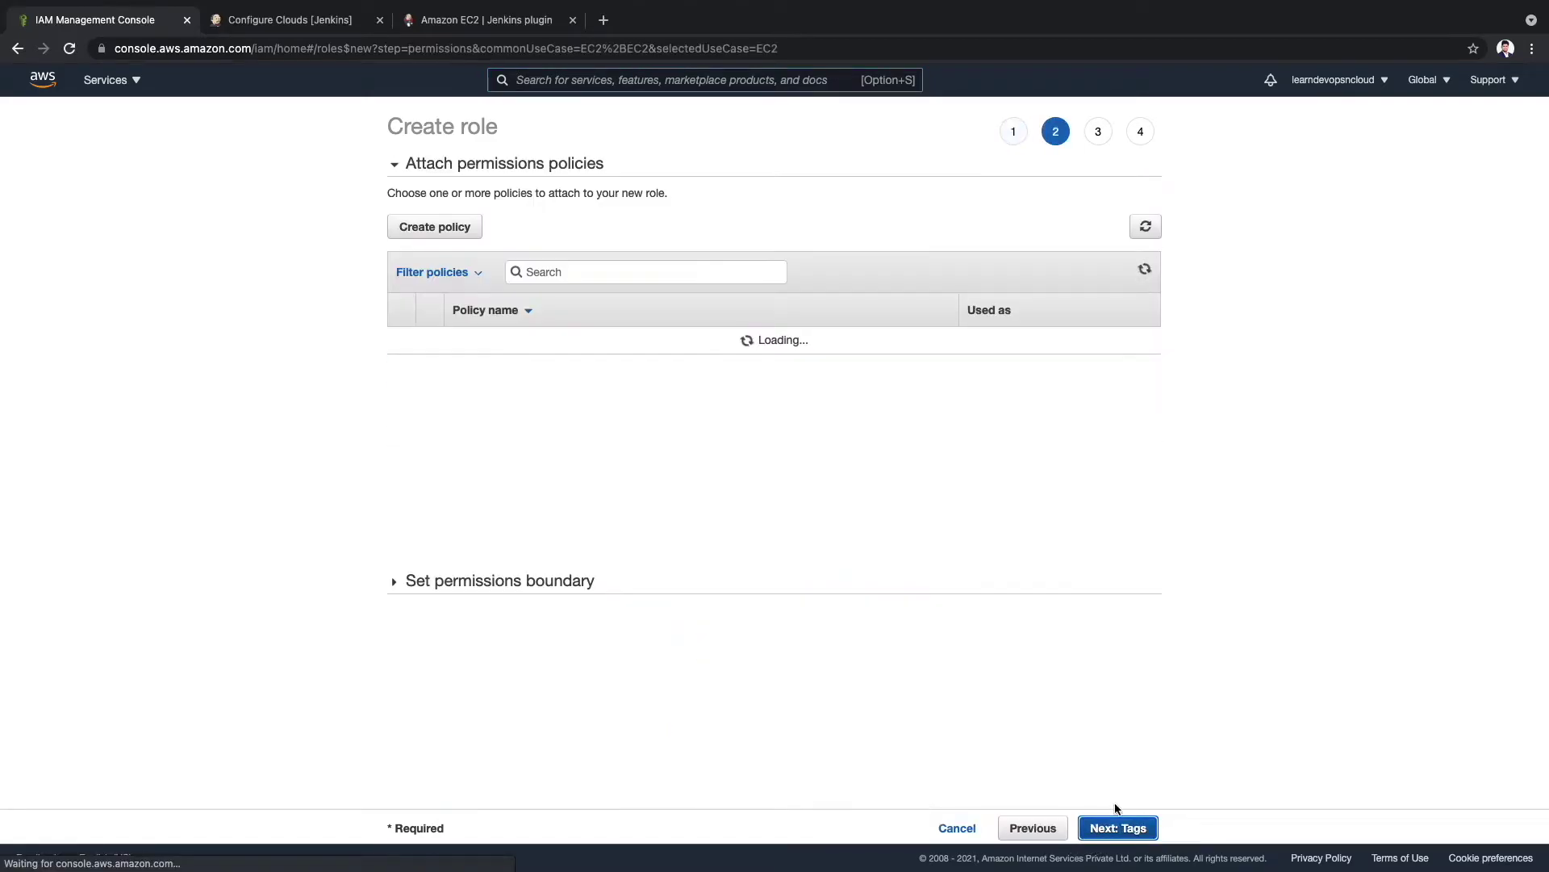
Start a new policy for the role, replace its JSON with the copied policy, and continue to the review without tags.
click(467, 234)
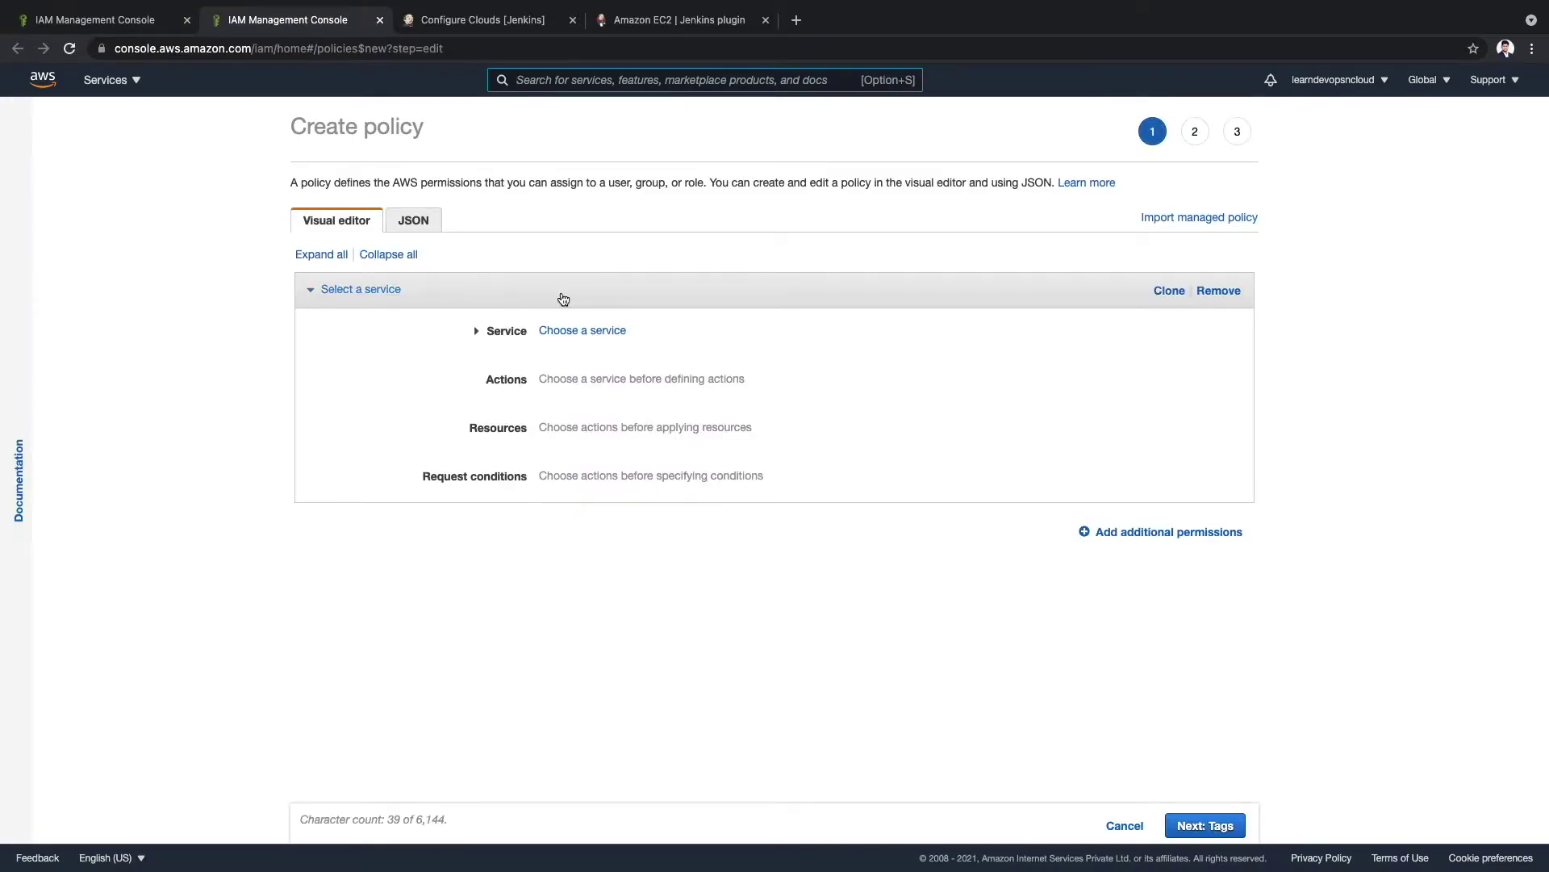
click(395, 220)
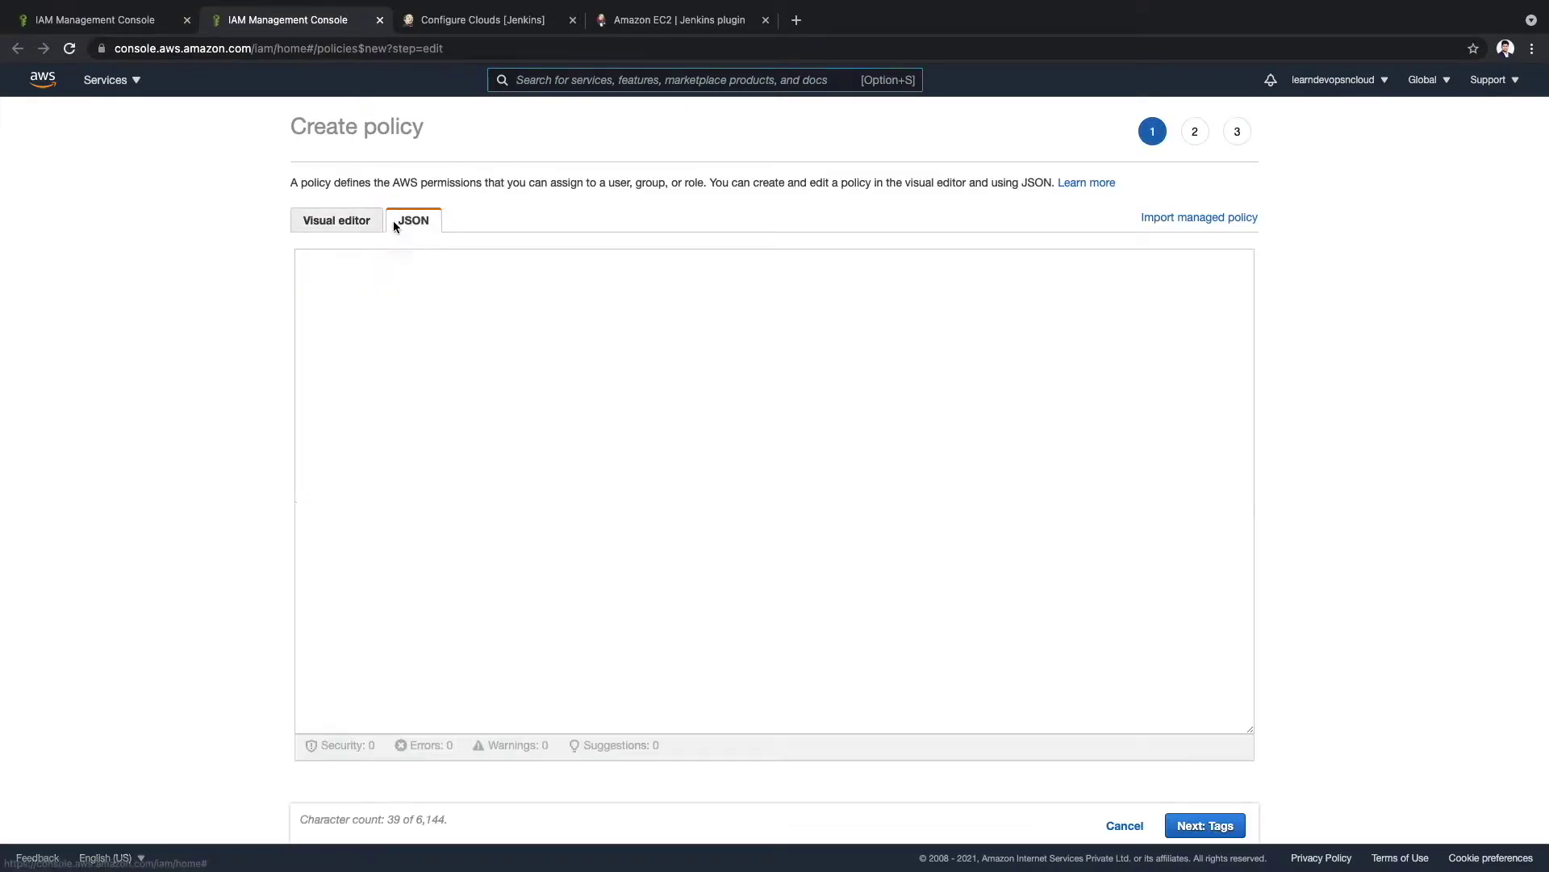
key(ctrl+a)
key(ctrl+v)
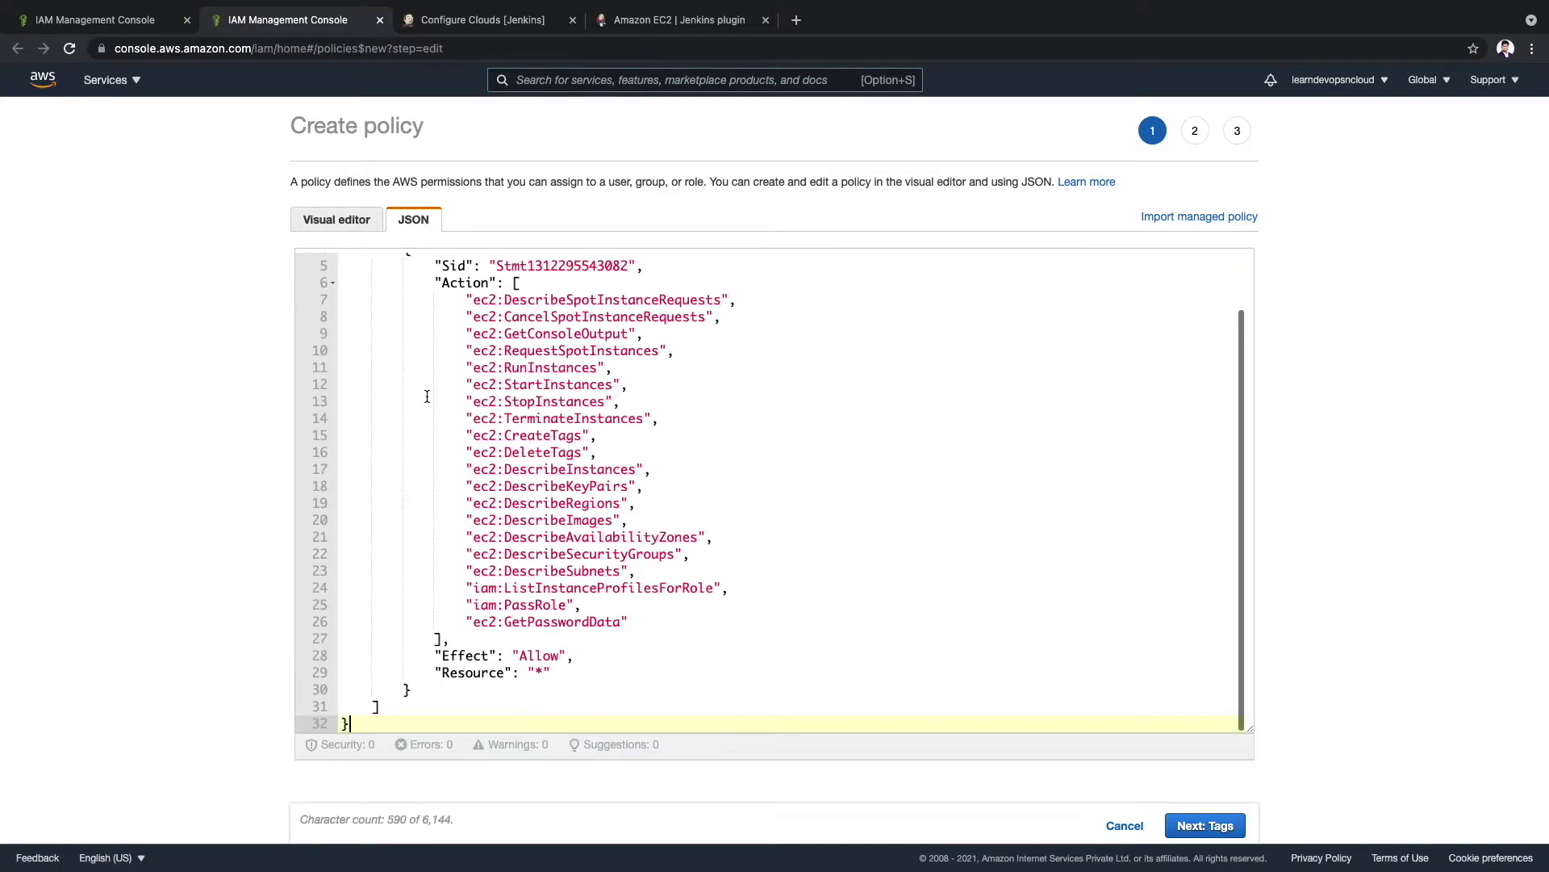
click(1205, 826)
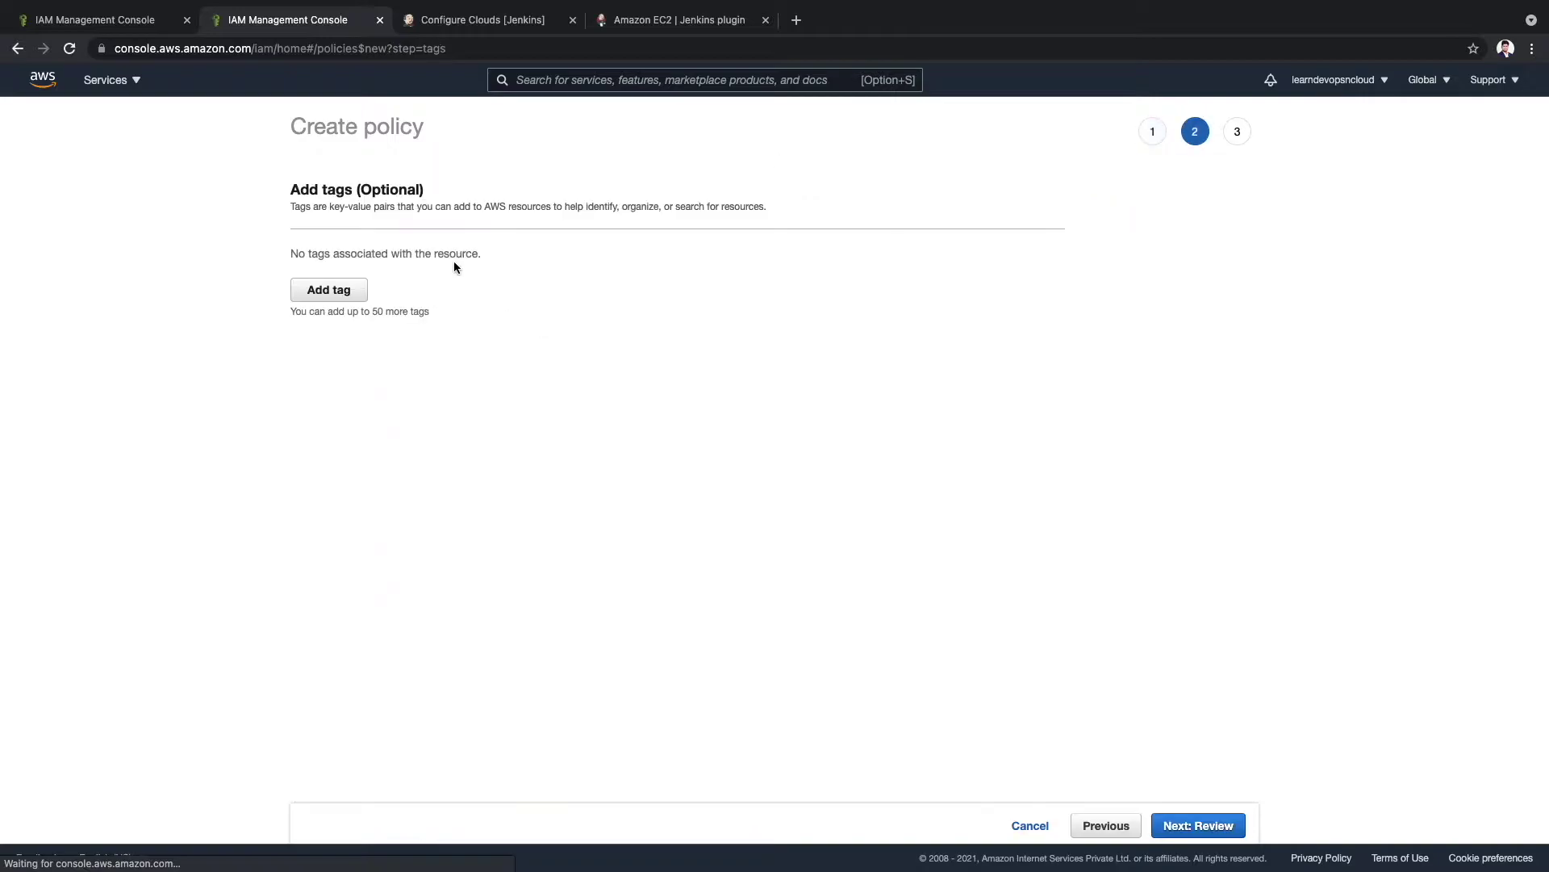
click(1200, 824)
Create the policy with jenkins-master-role-policy as both name and description, and return to the role creation.
click(495, 234)
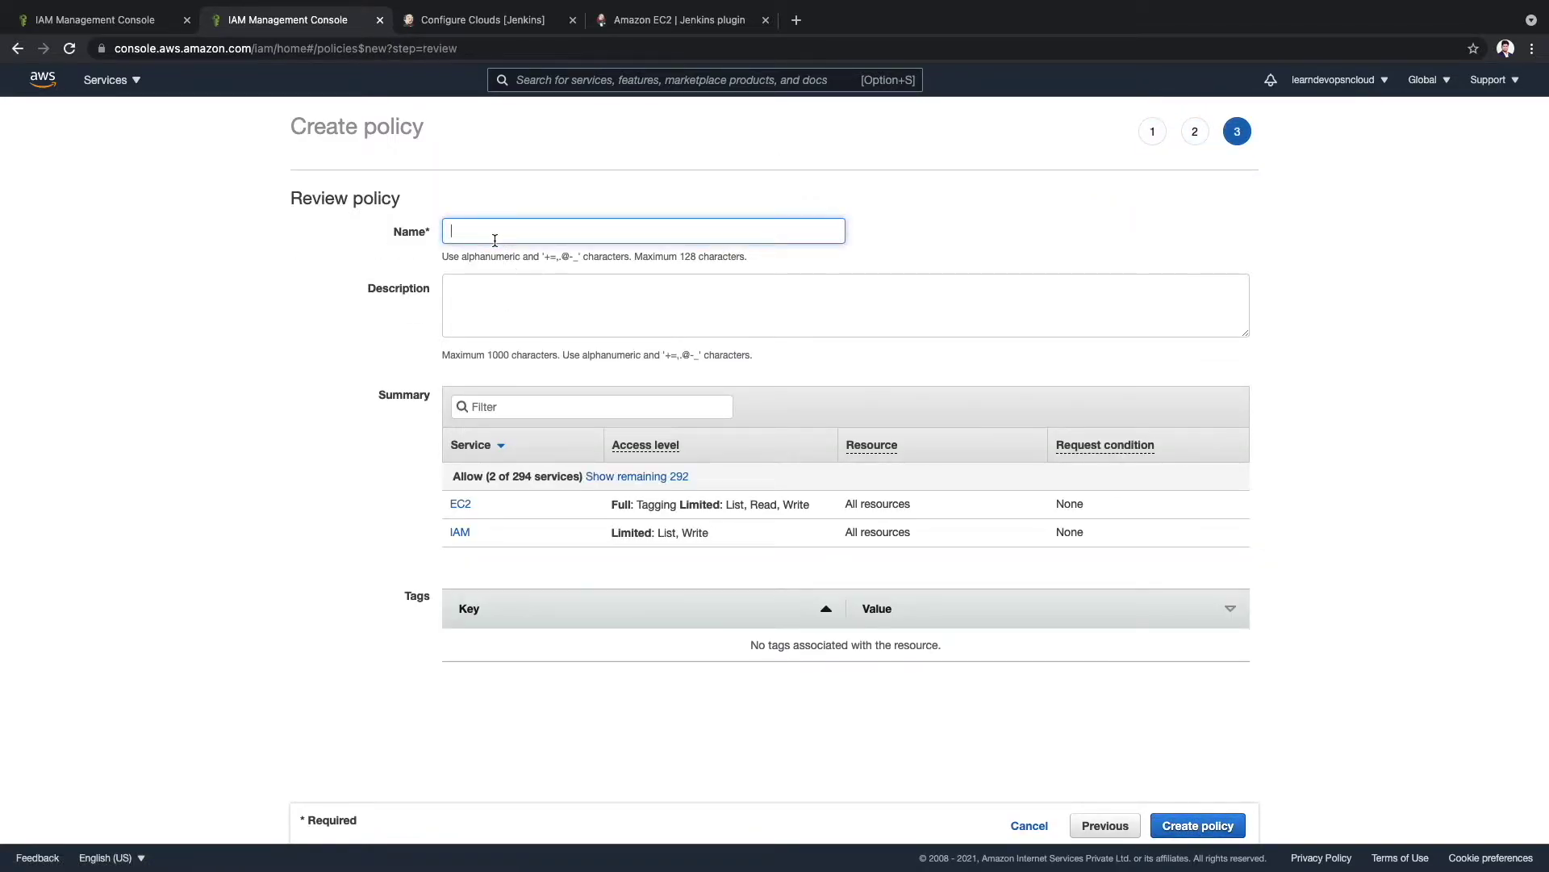
text(jenkins-master-role-policy)
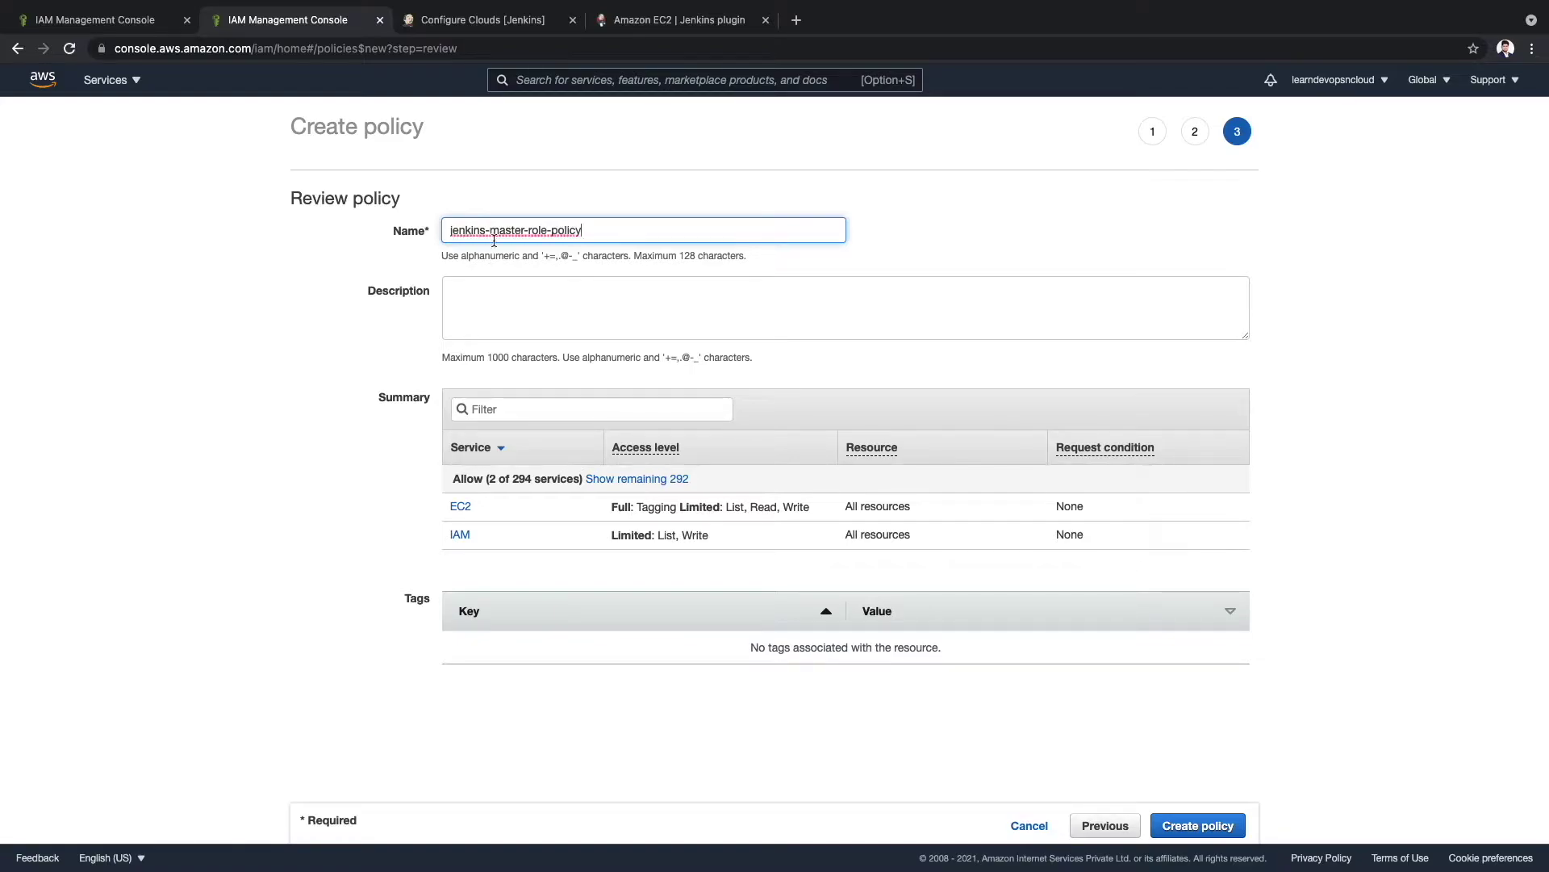
key(super+a)
key(super+c)
click(512, 288)
key(super+v)
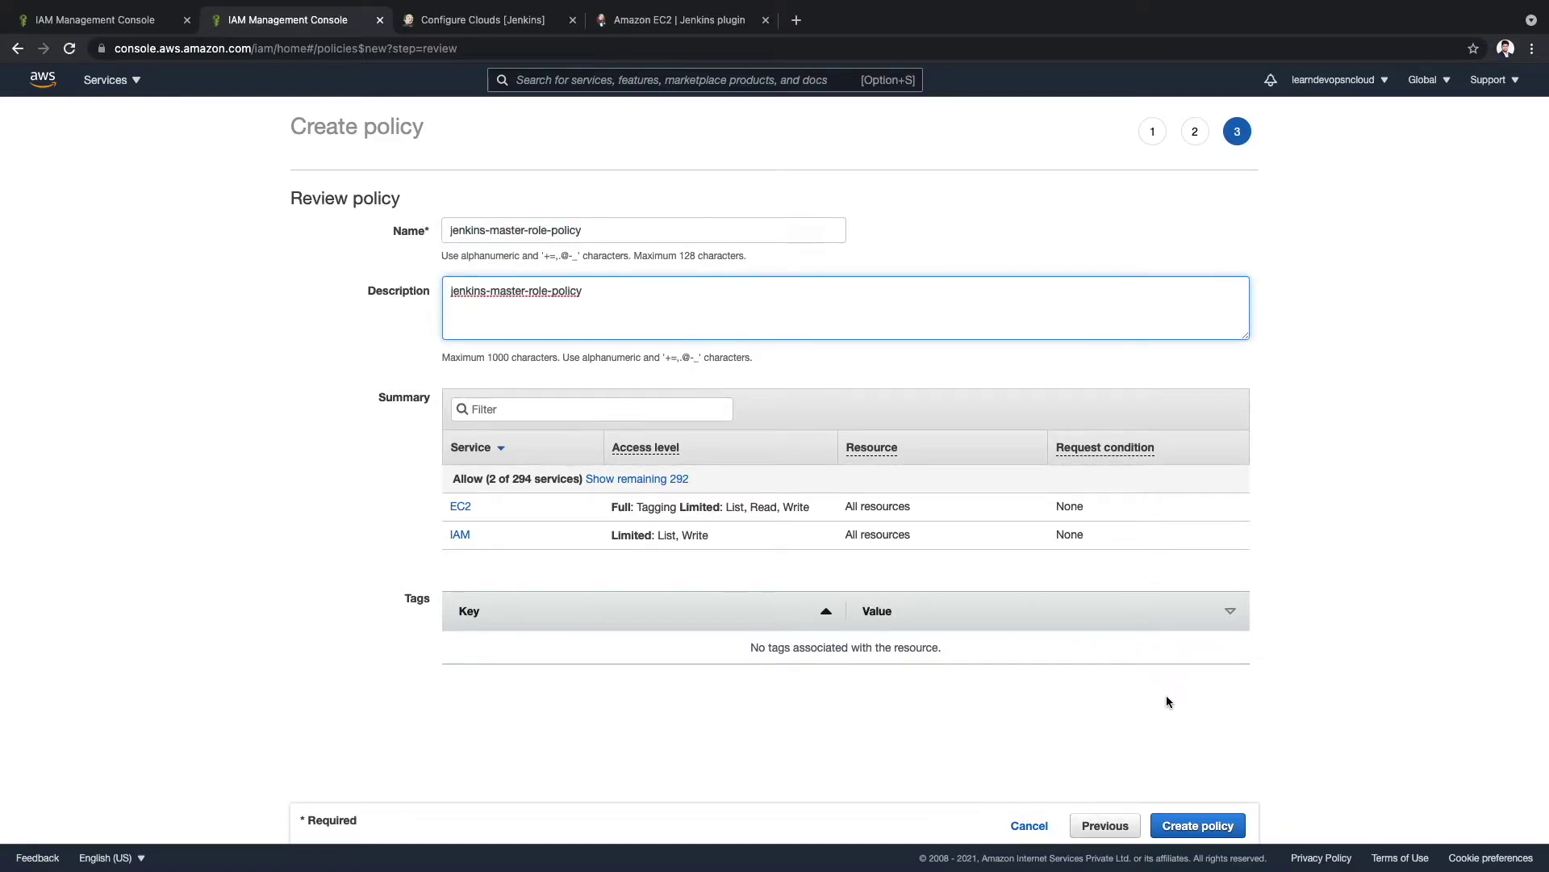
click(1195, 823)
click(381, 19)
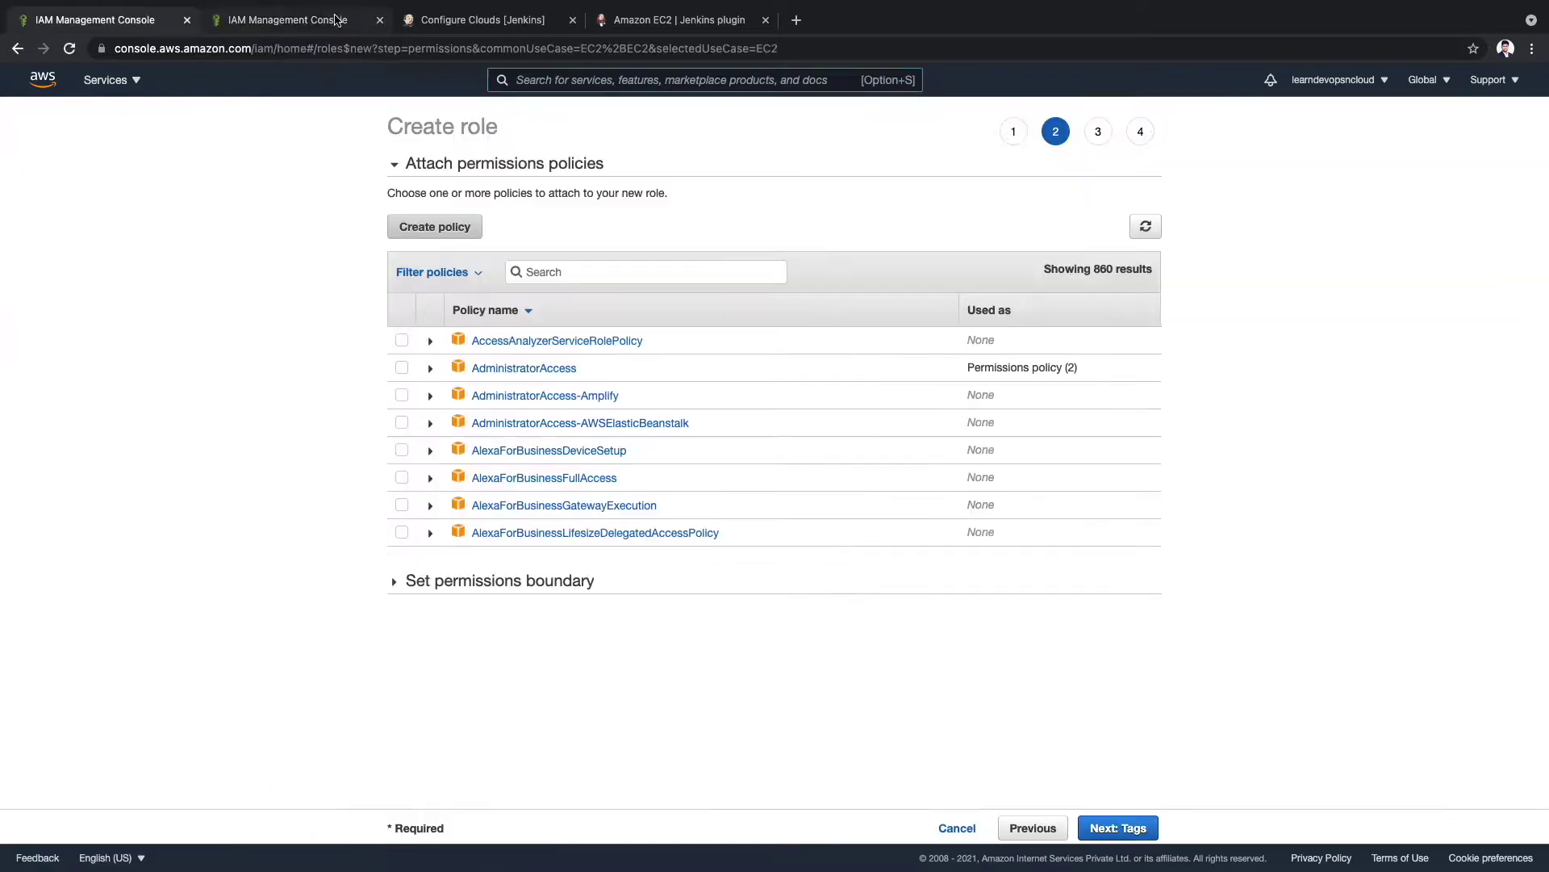
Refresh the policy list, attach jenkins-master-role-policy to the new role, and continue to the review without tags.
click(584, 276)
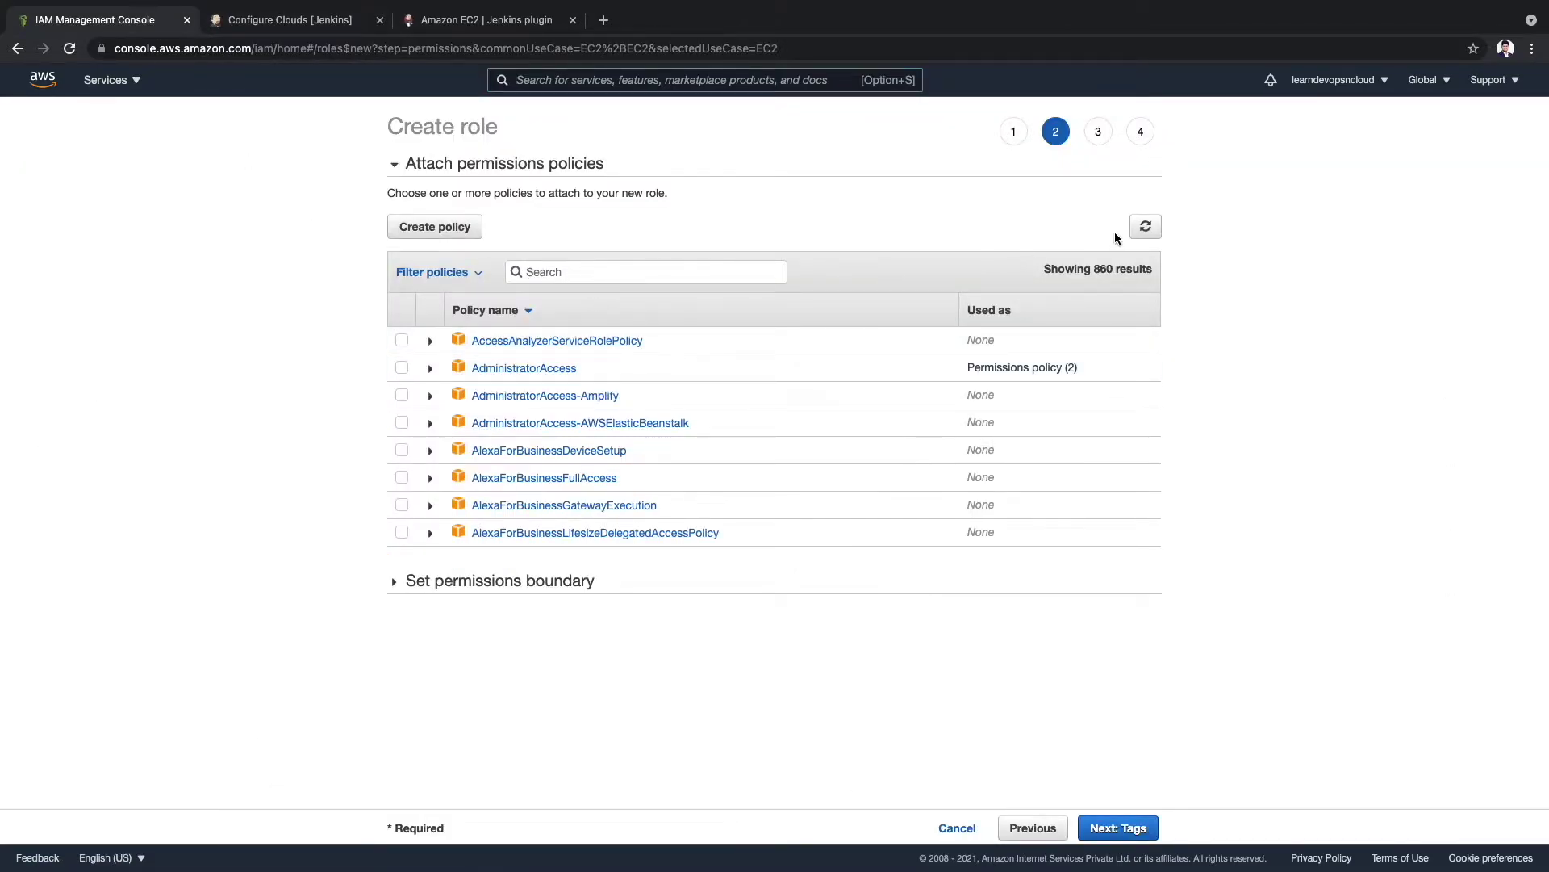
click(1145, 227)
click(601, 272)
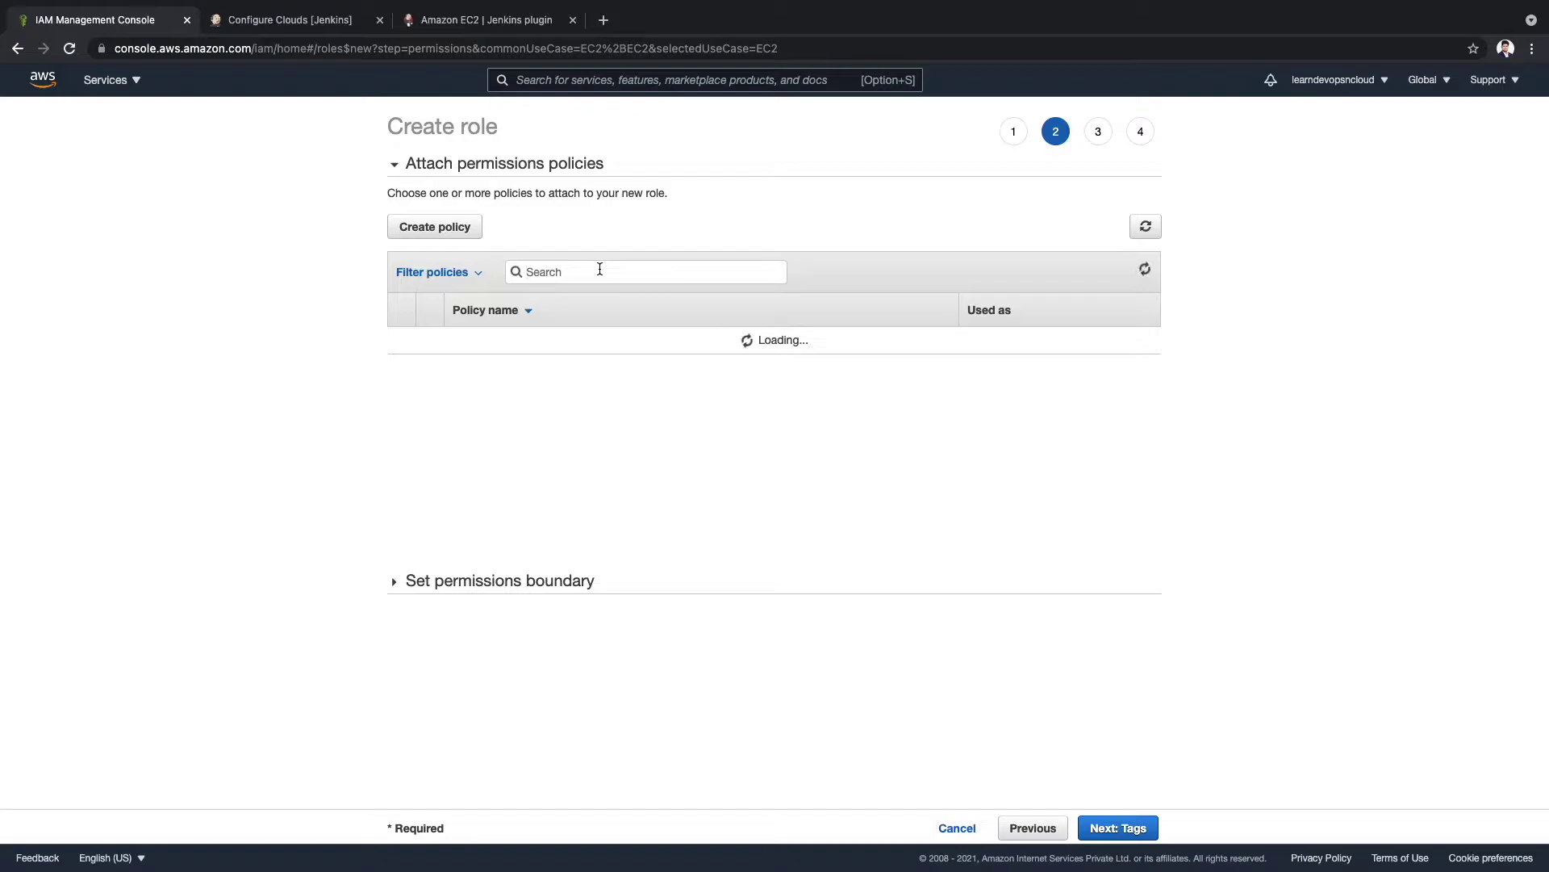
key(super+v)
click(401, 340)
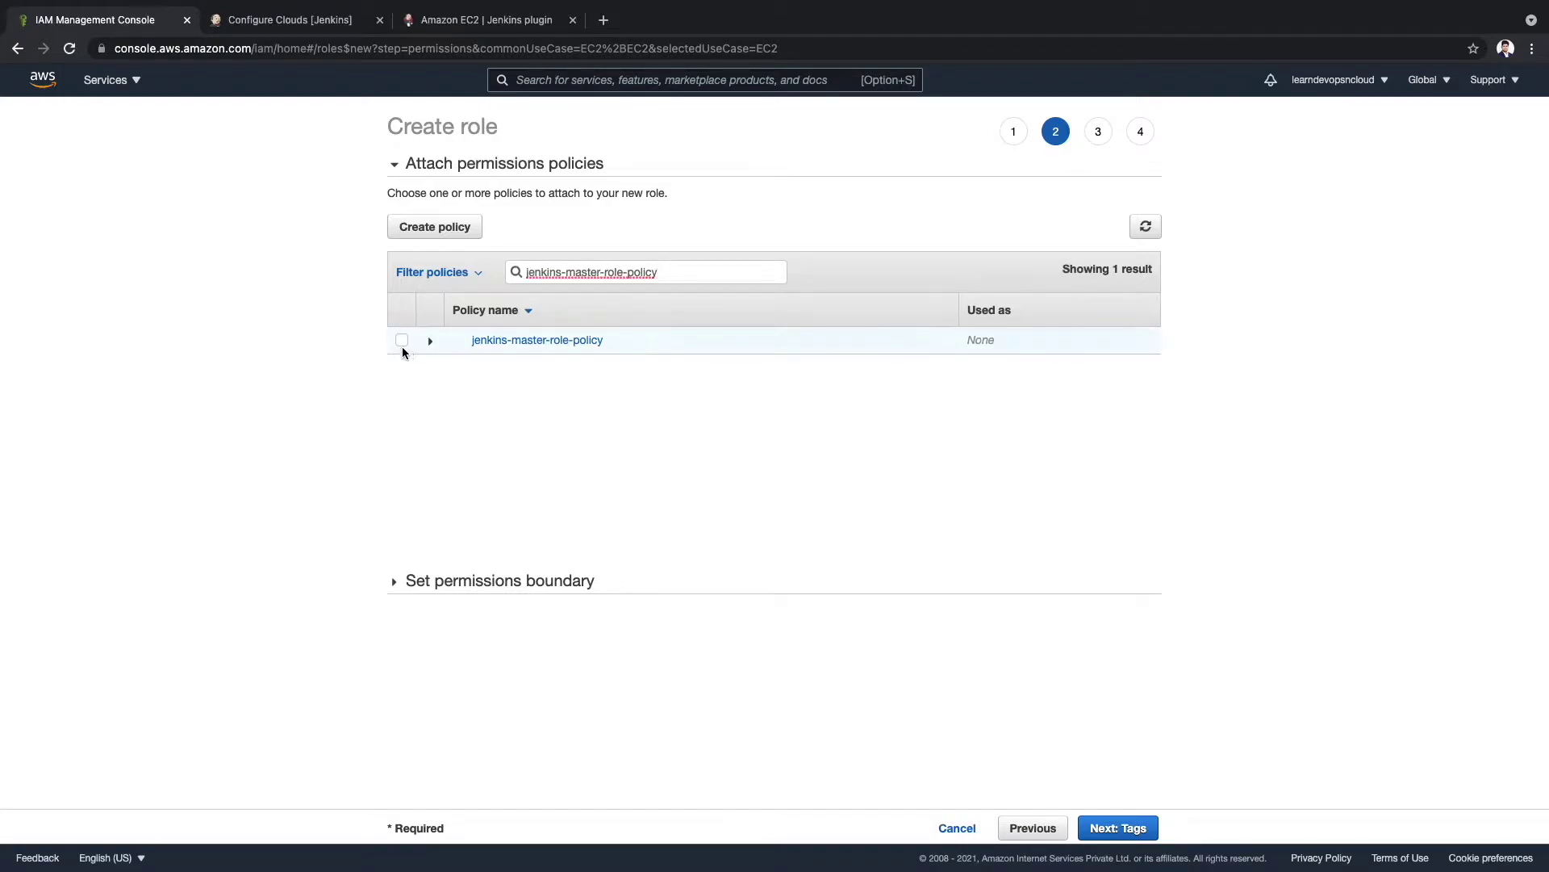
click(1114, 828)
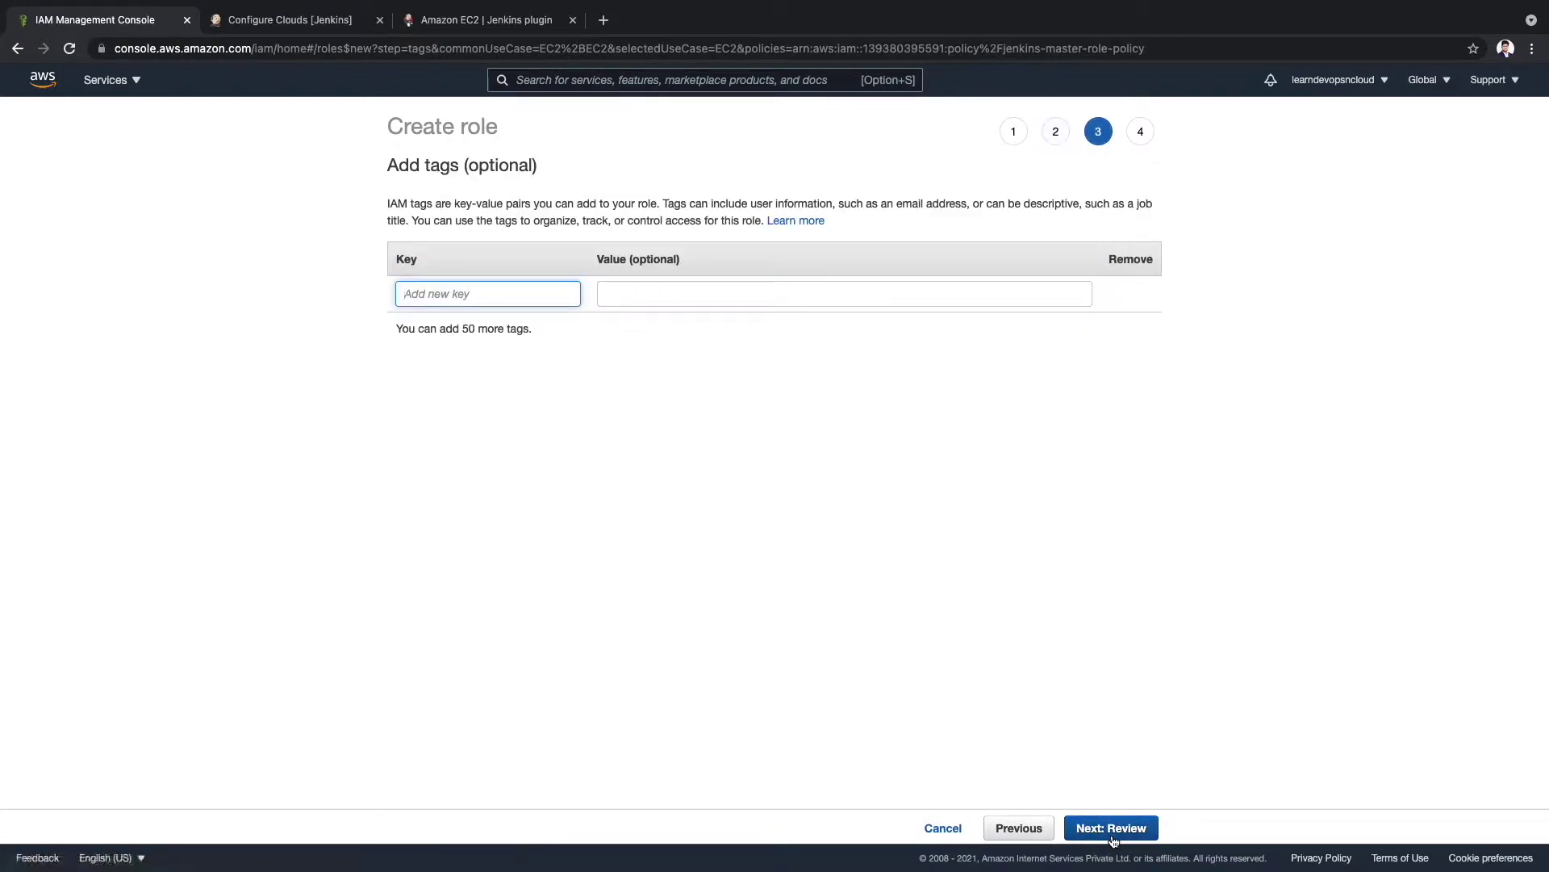
click(1113, 828)
Name the role jenkins-master-role and create it.
click(738, 219)
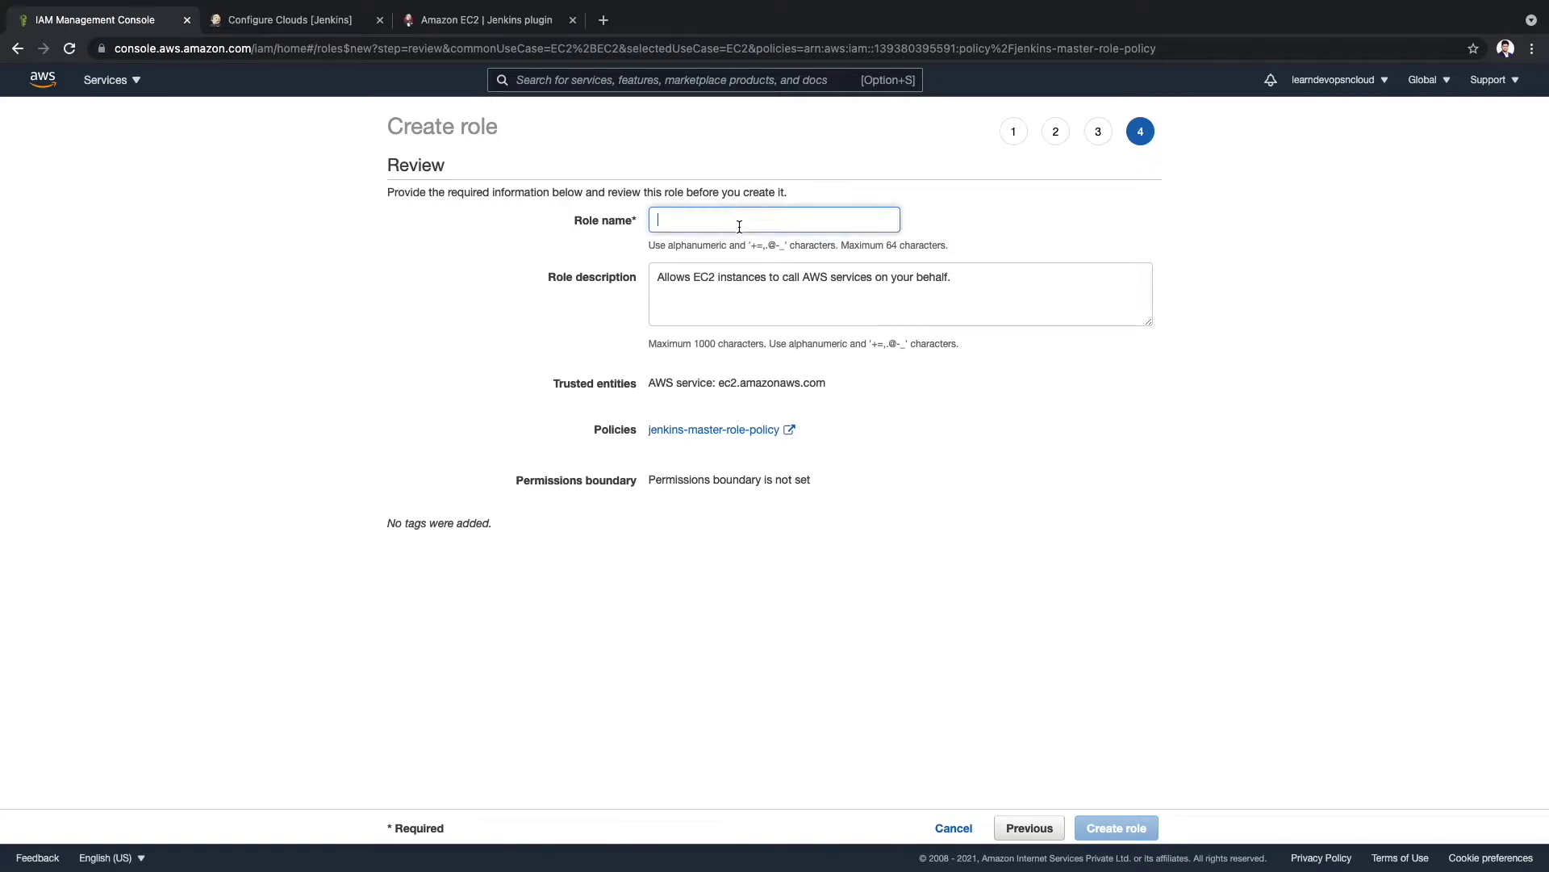
text(v)
key(BackSpace)
text(je)
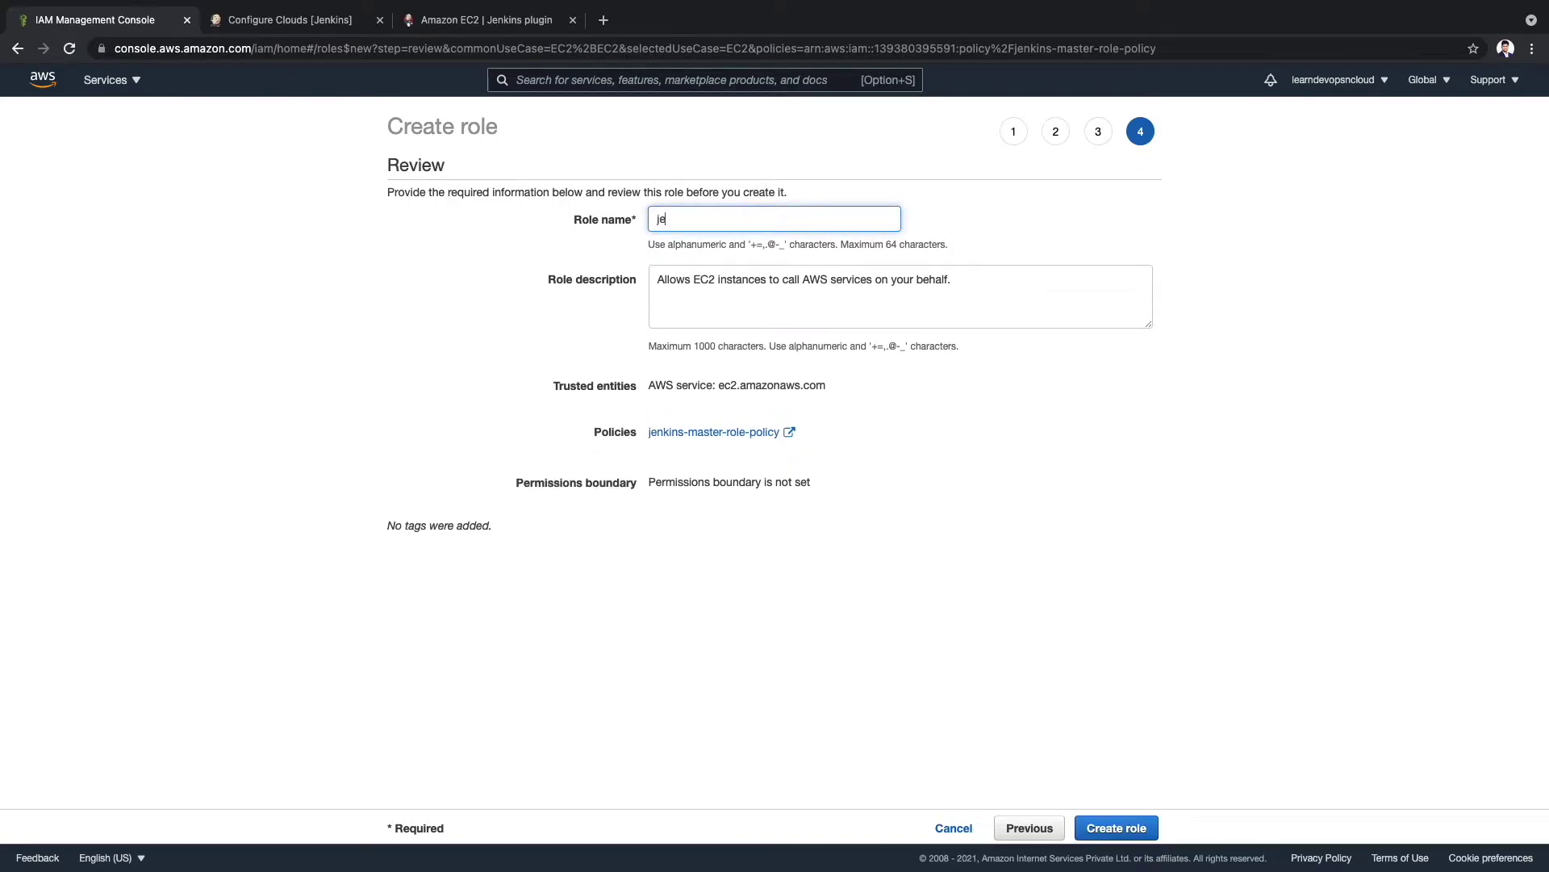
text(nkins-master-role)
click(1114, 828)
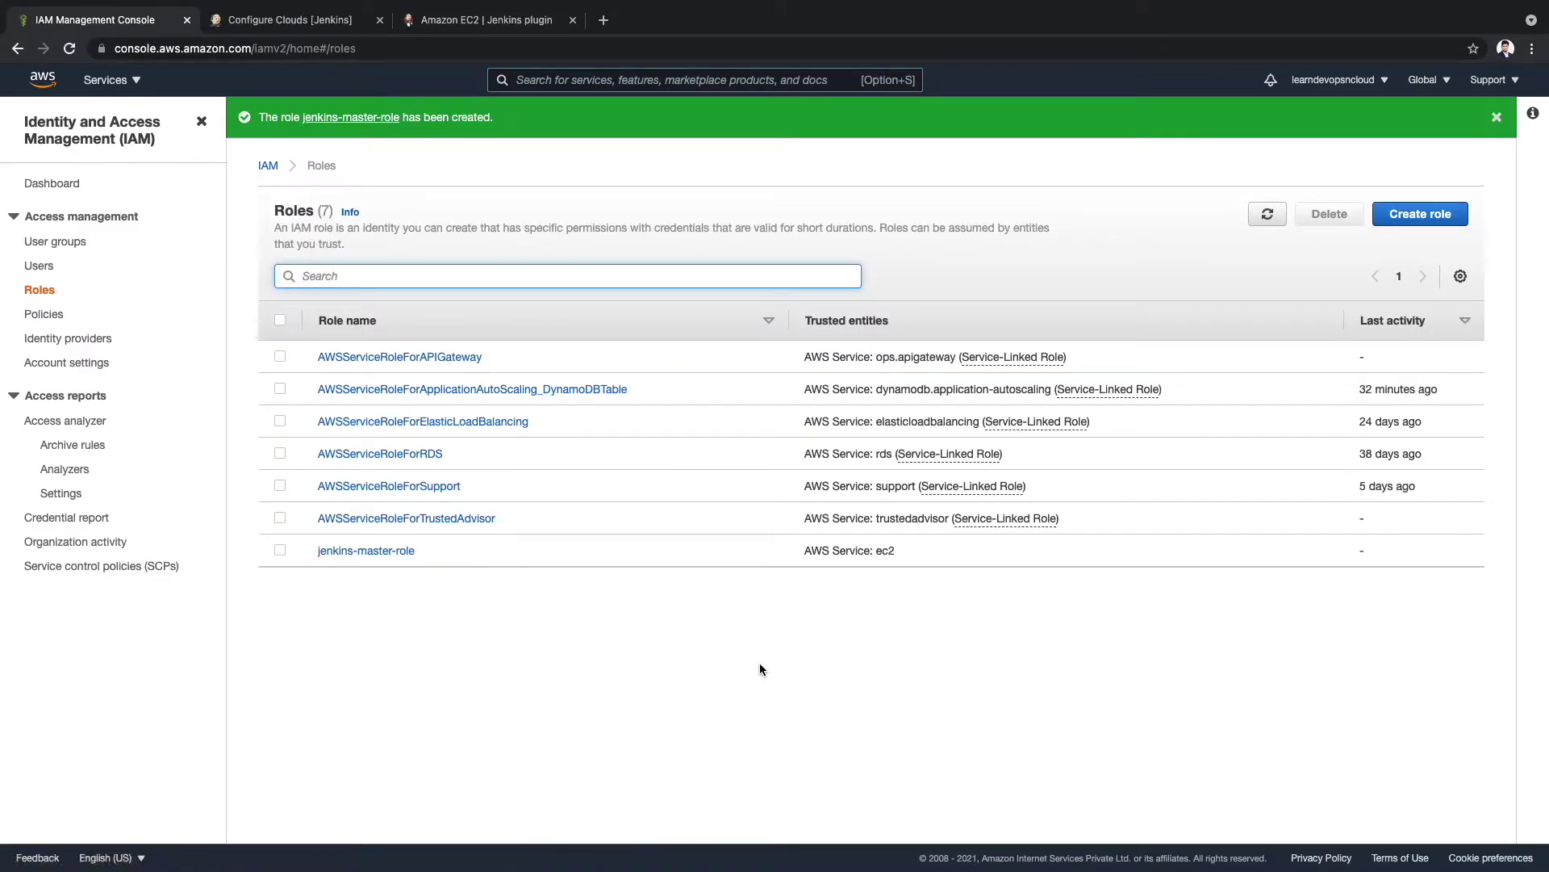
Set the IAM role of the jenkins-master EC2 instance to jenkins-master-role and dismiss the notification.
click(127, 80)
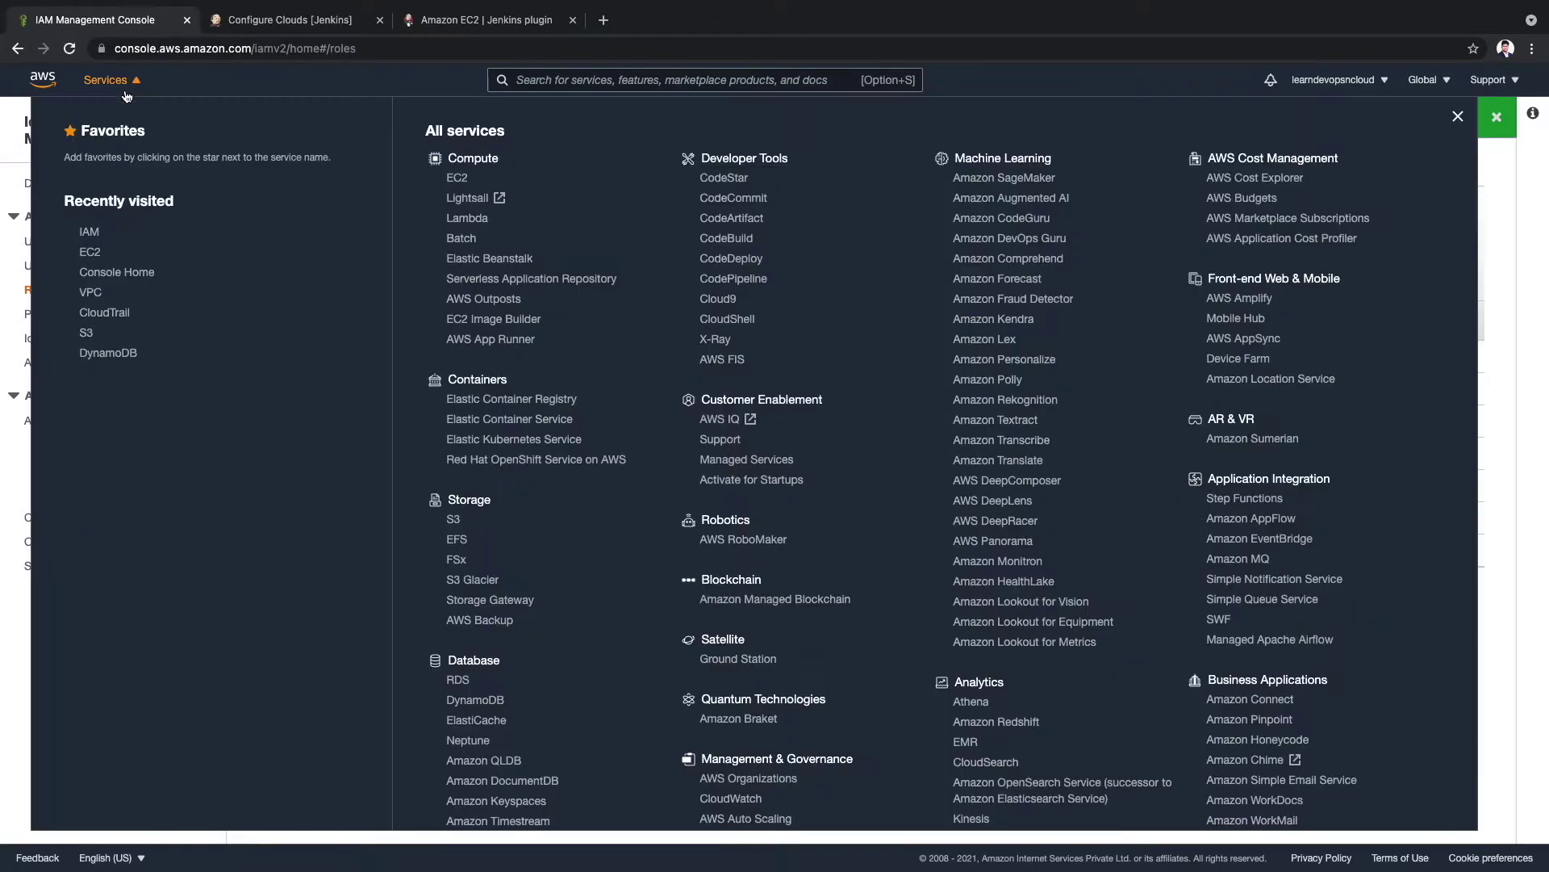
click(456, 177)
click(337, 236)
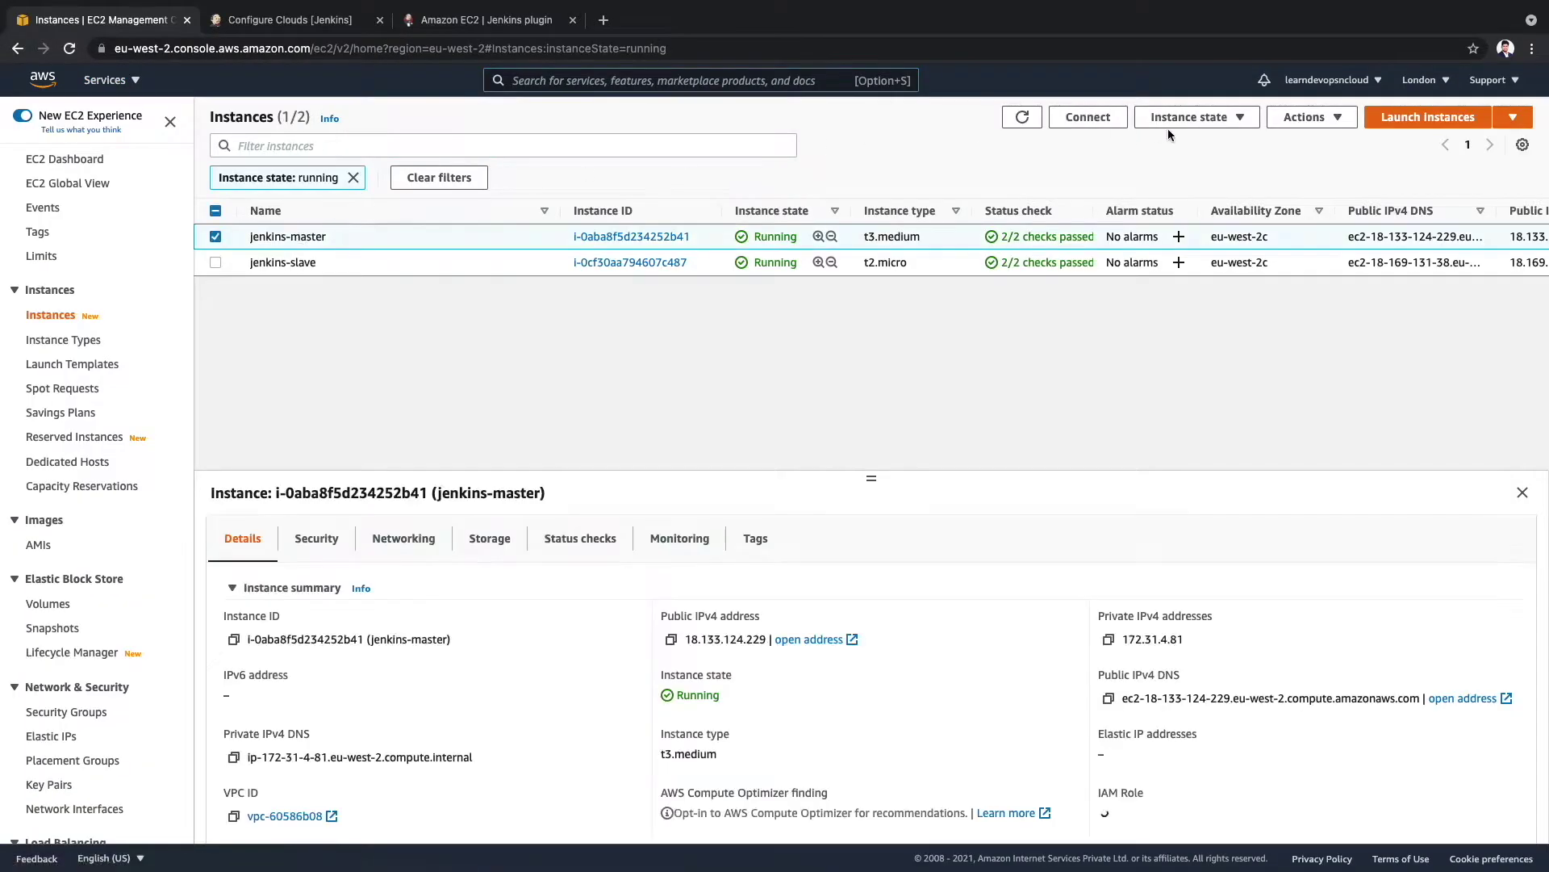
click(1340, 118)
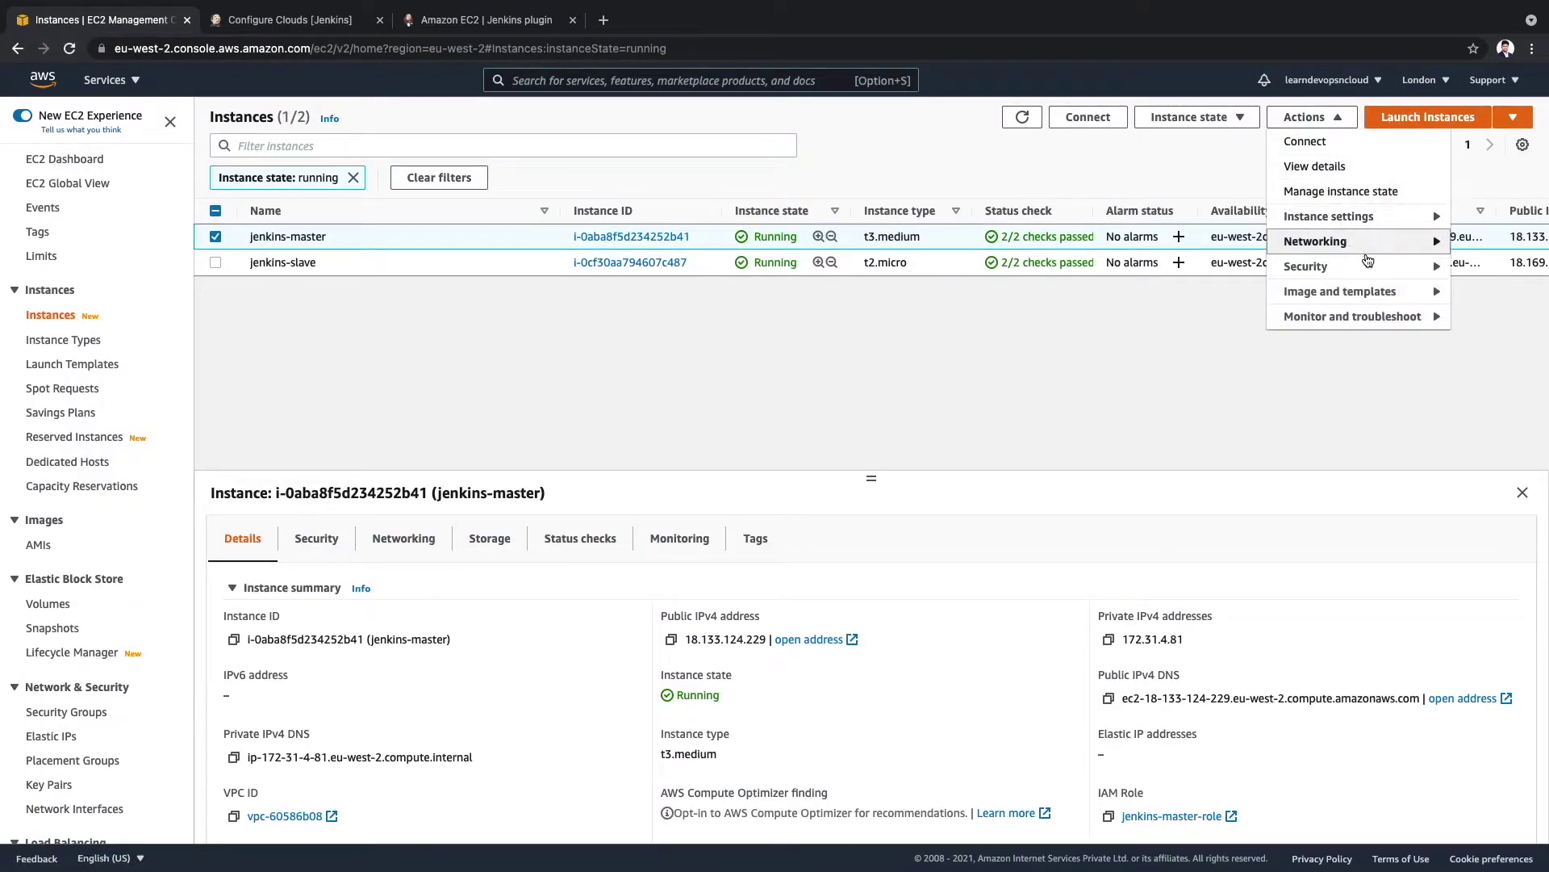
mouse_move(1369, 271)
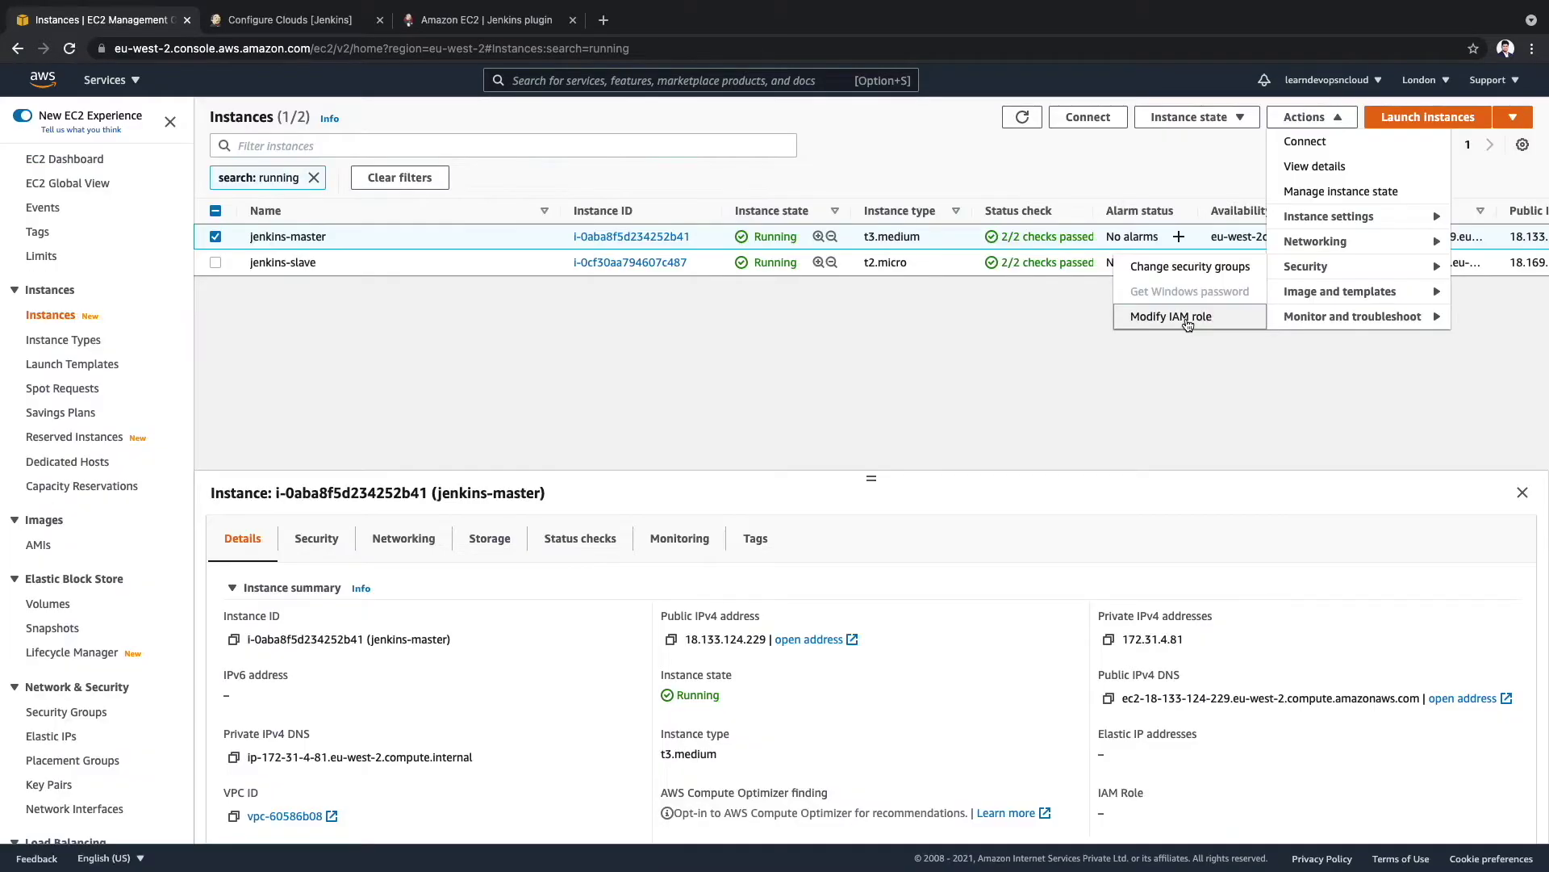
click(1184, 318)
click(242, 343)
click(211, 436)
click(692, 412)
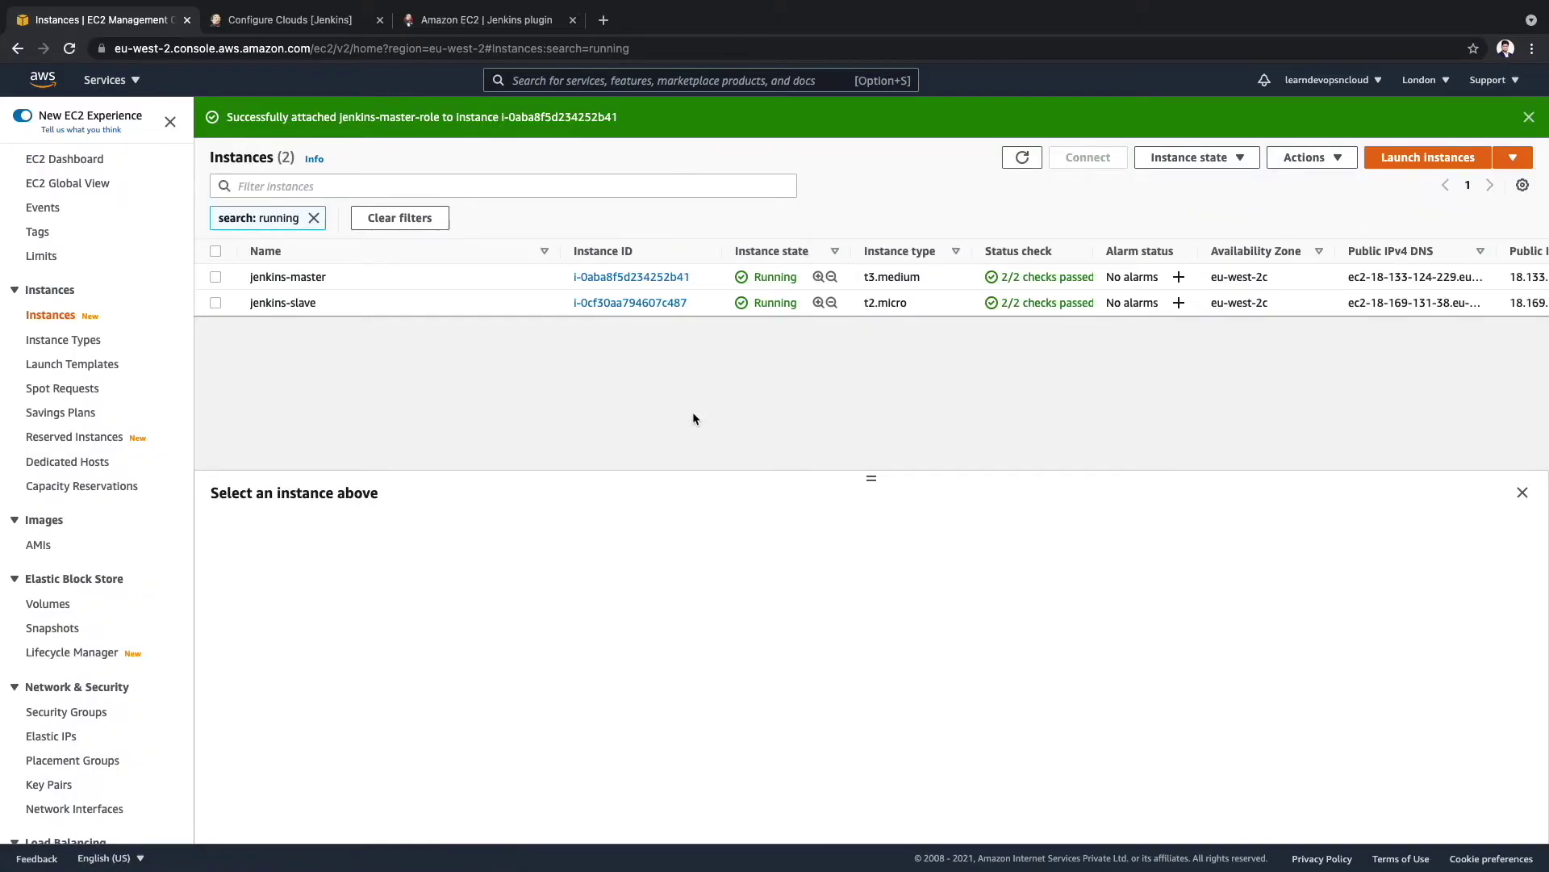
click(1529, 117)
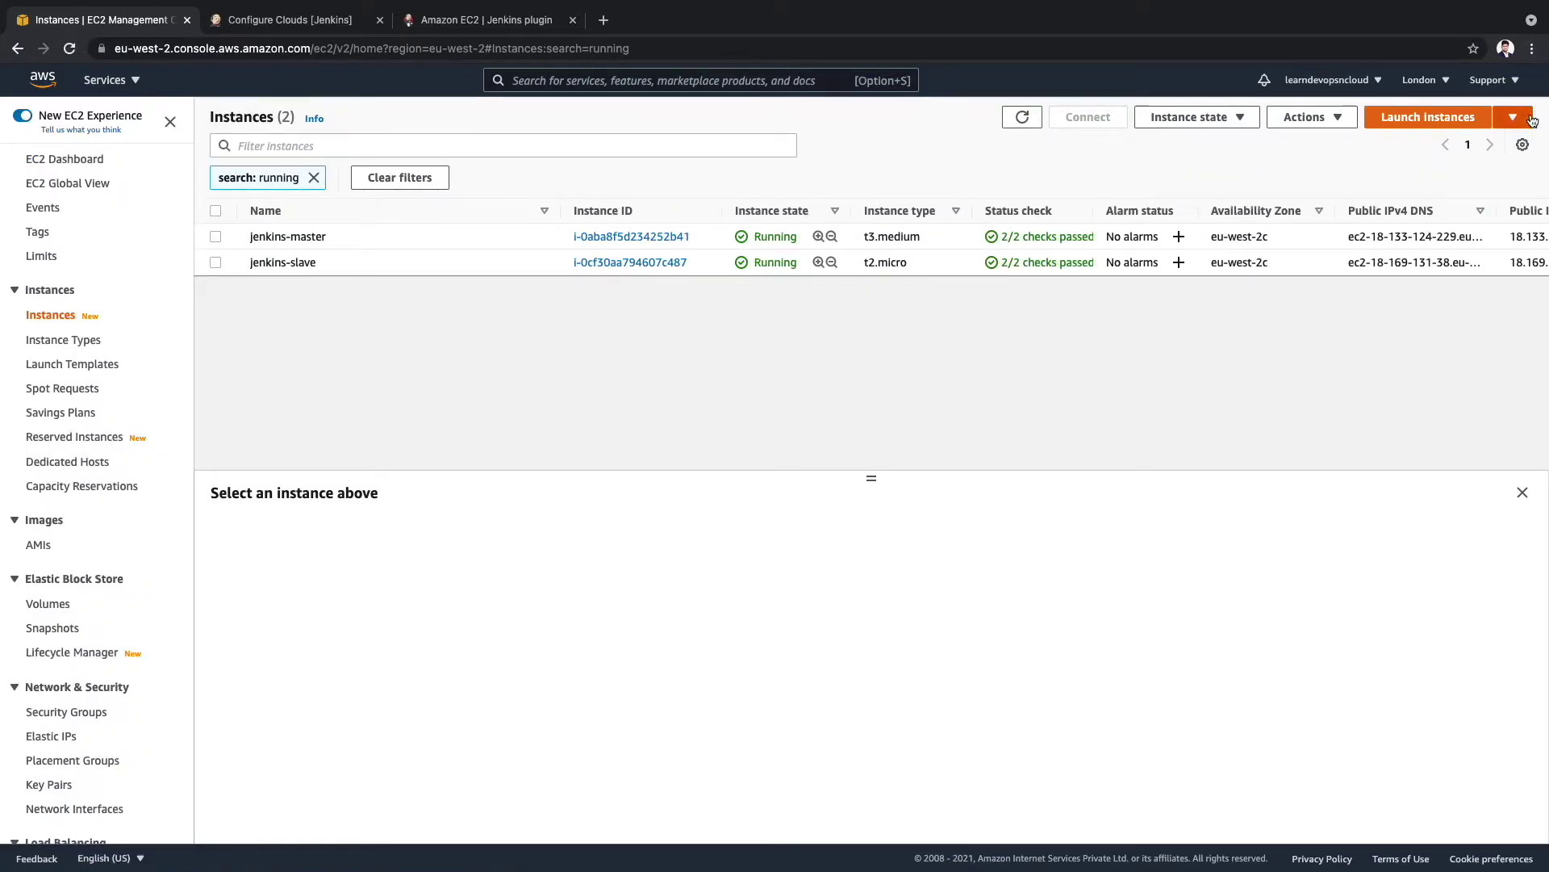
Switch to Jenkins and open the cloud configuration page from node management.
click(250, 18)
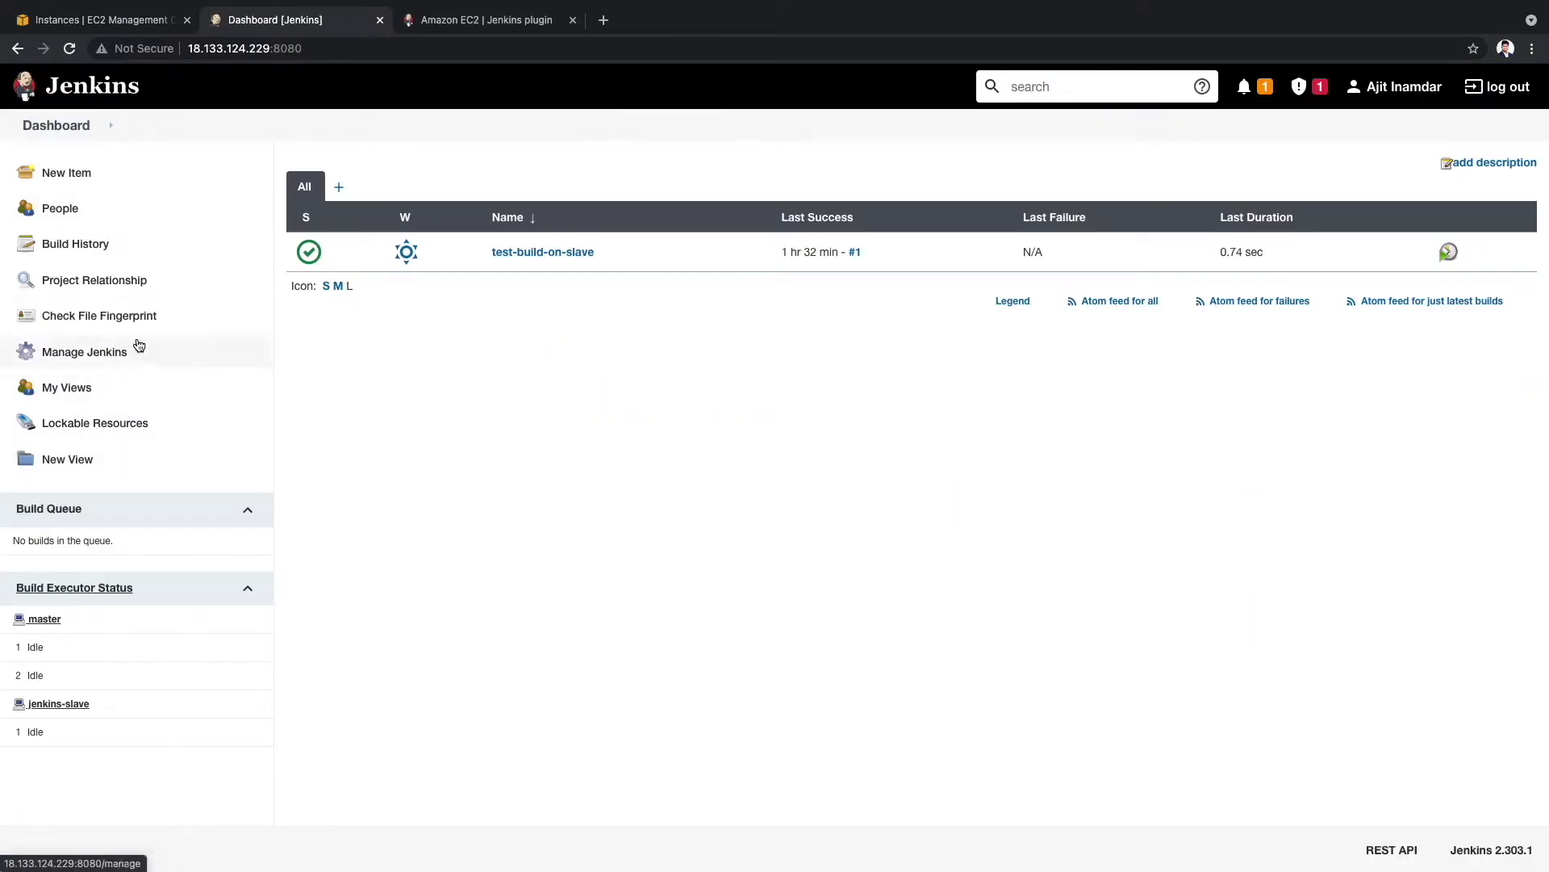
click(89, 350)
click(1346, 379)
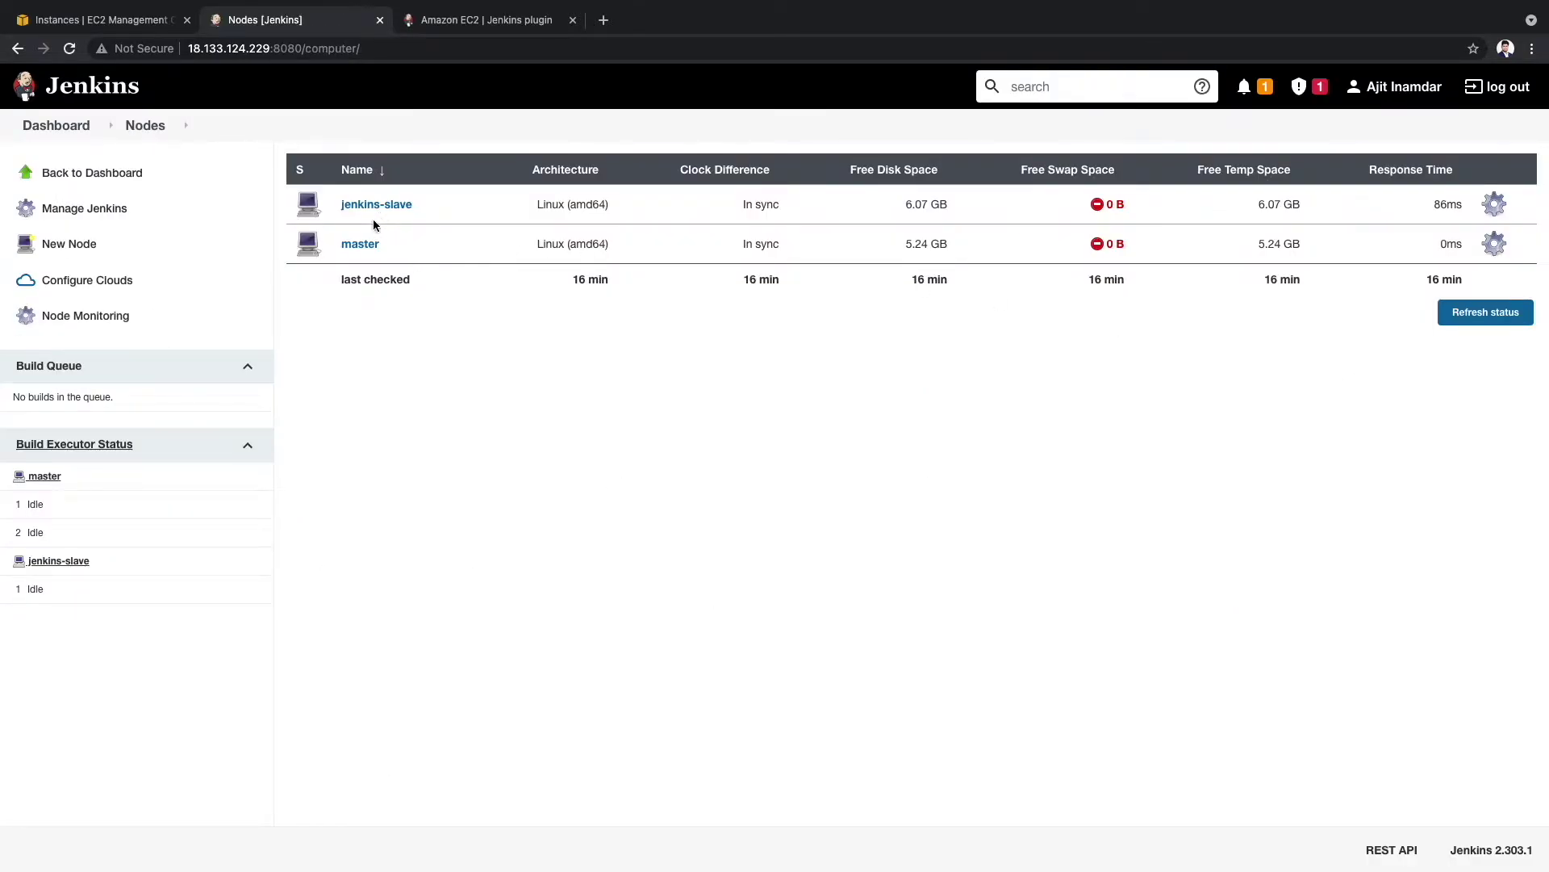
click(86, 286)
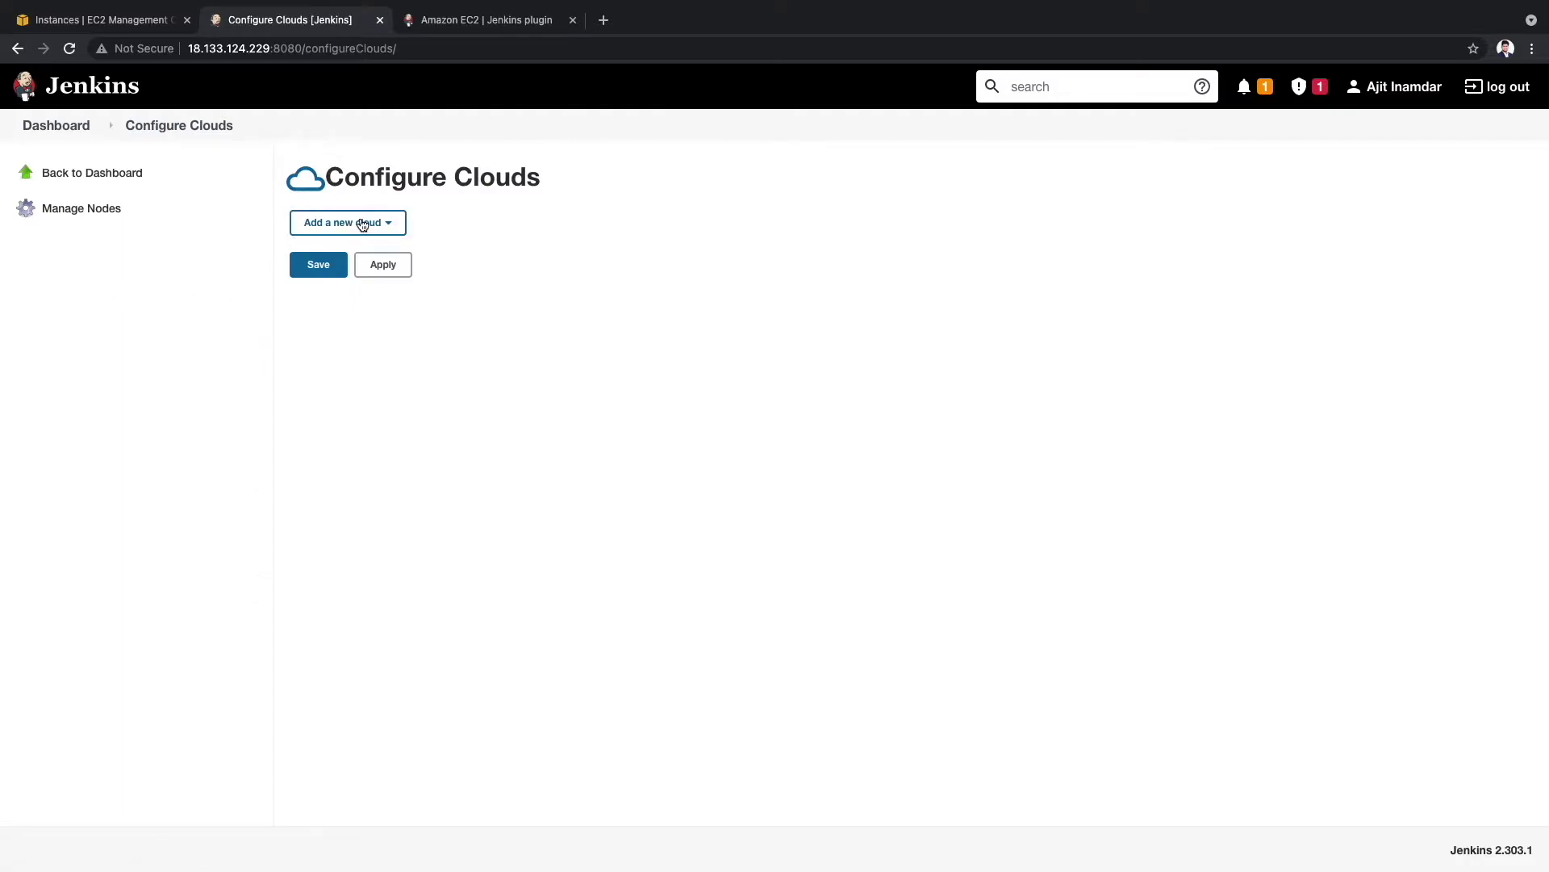
Add an Amazon EC2 cloud named jenkins-ec2-plugin-slave, keeping its Amazon EC2 credentials at none.
click(363, 224)
click(332, 247)
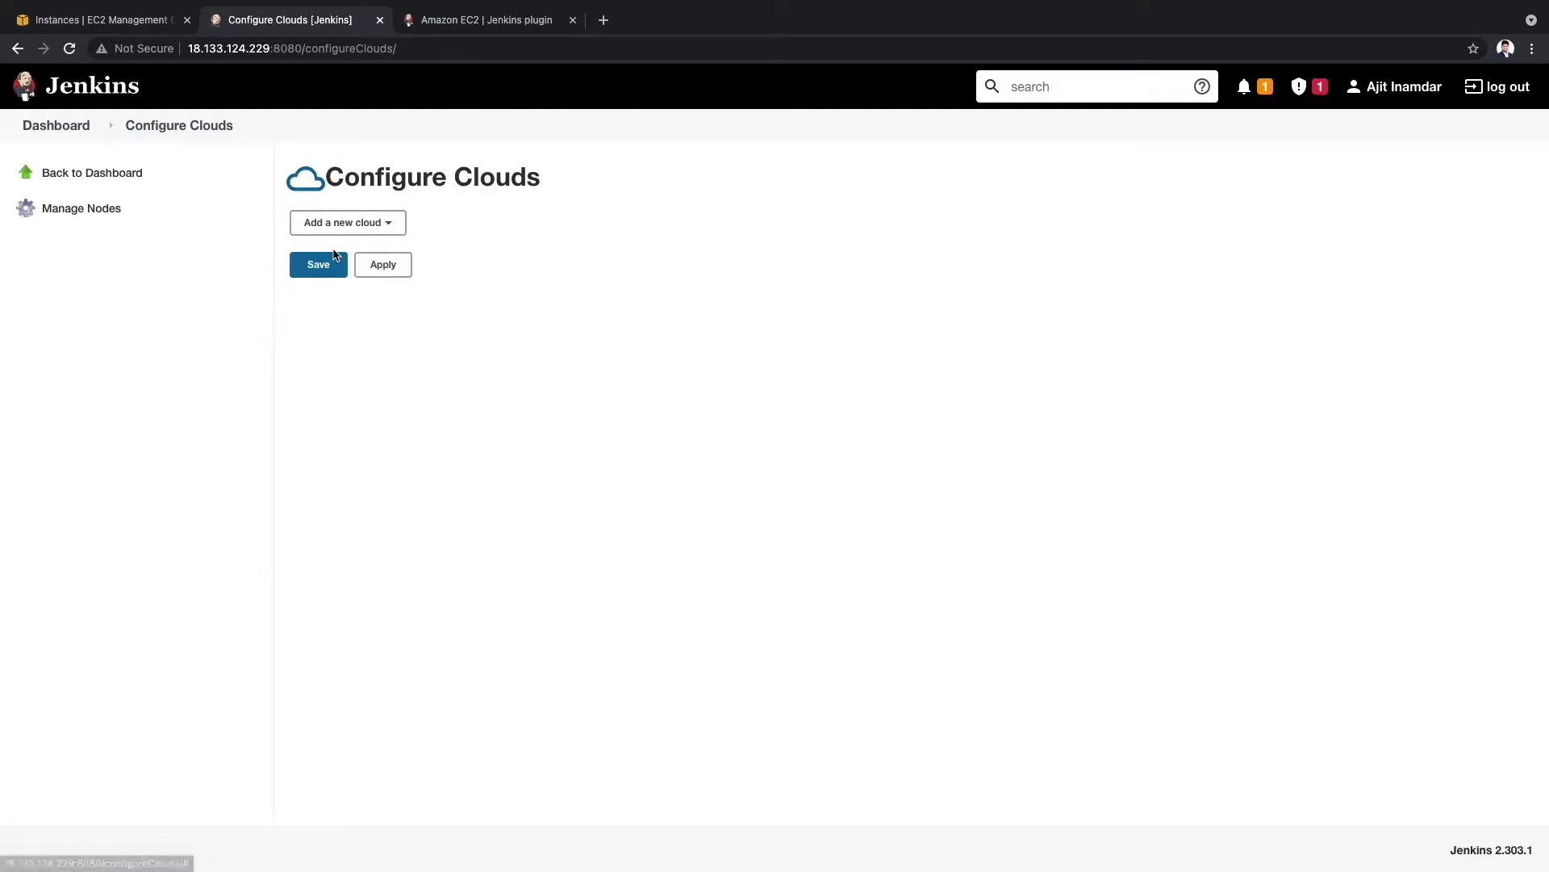
click(406, 287)
text(jenkins-ec2-plugin)
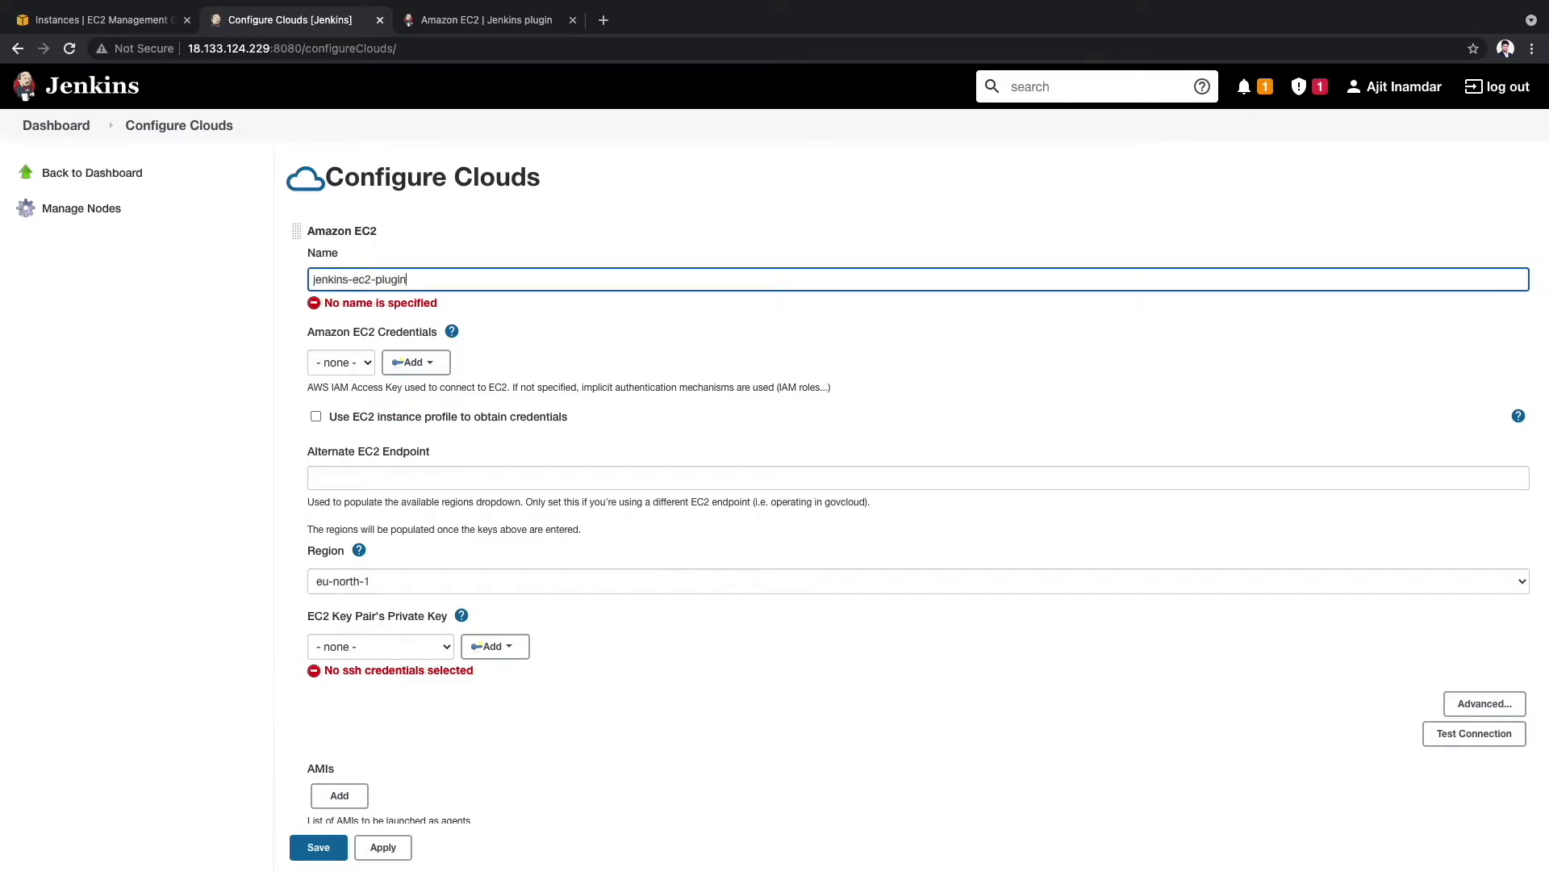
text(-slave)
key(ctrl+a)
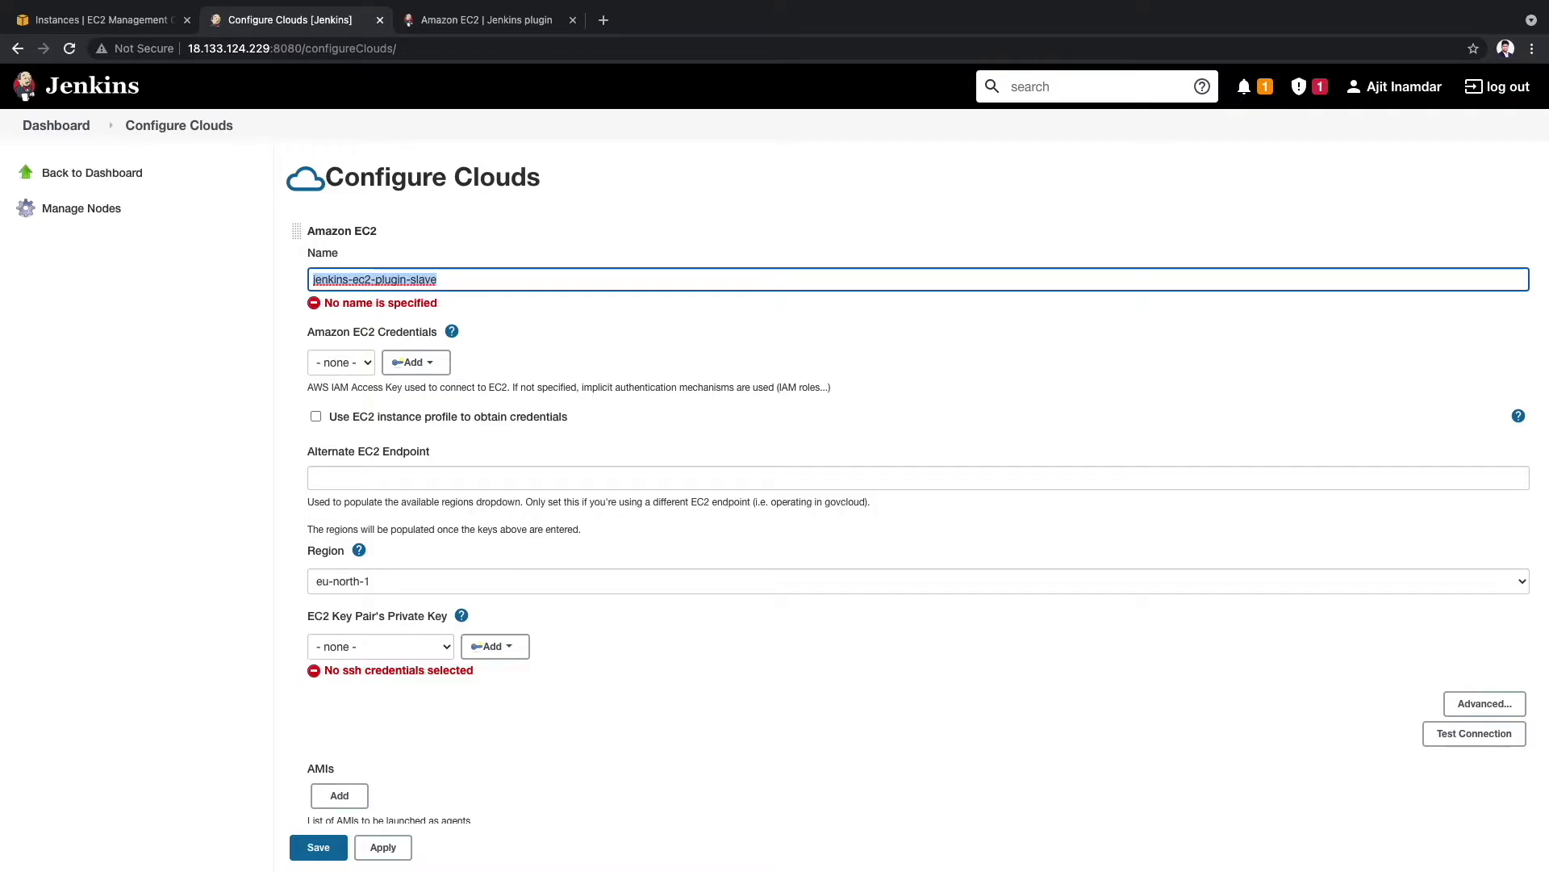
click(331, 362)
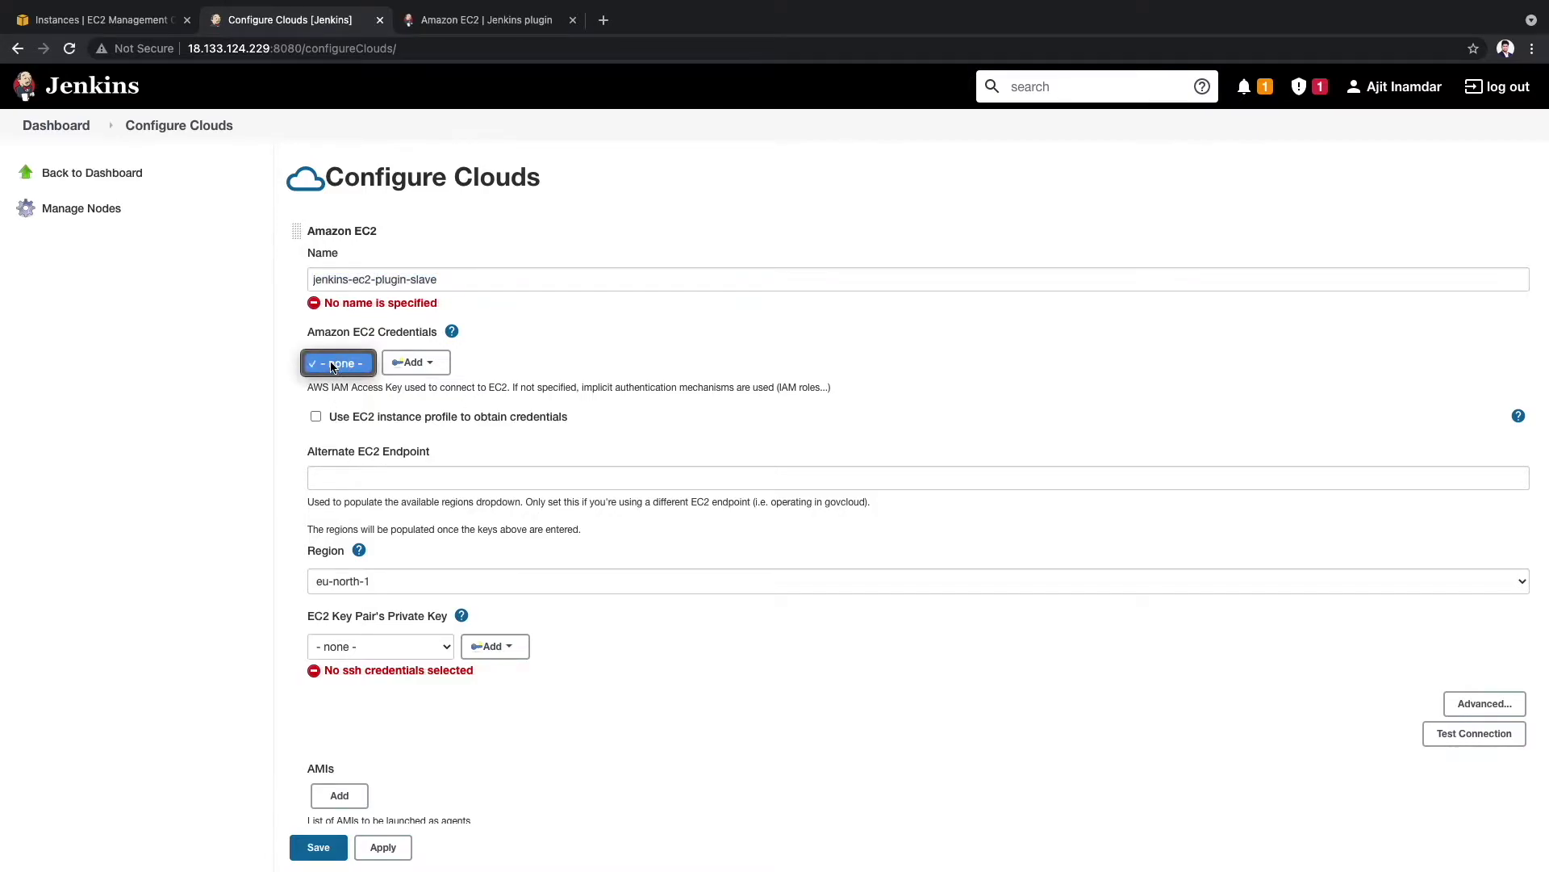
click(662, 368)
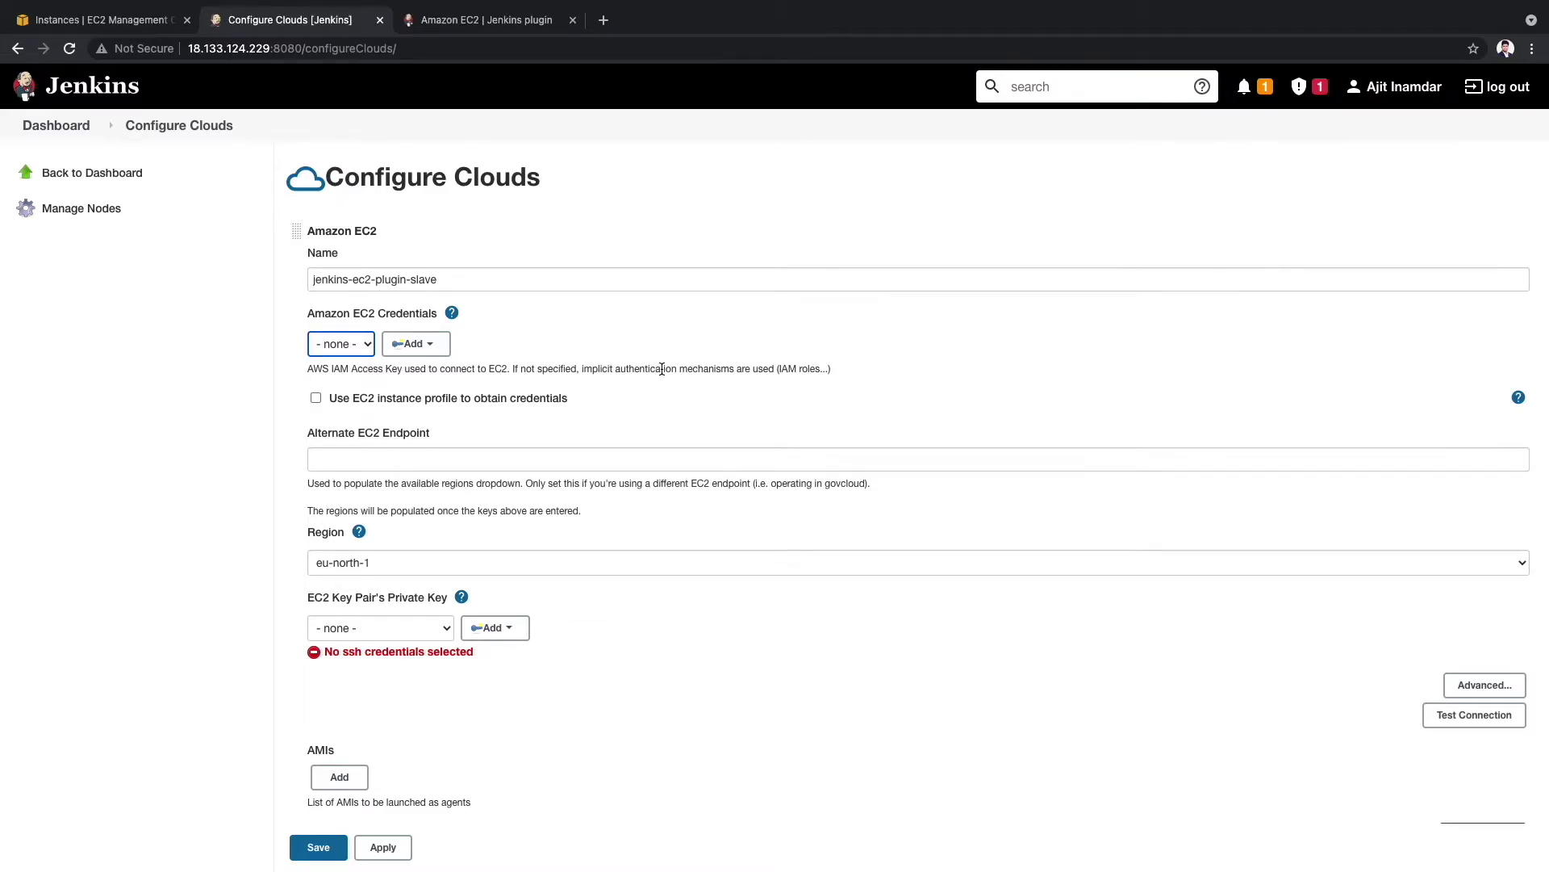
Set the cloud's region to eu-west-2 and check it against the region list in the AWS console.
scroll(662, 369, down, 2)
click(428, 443)
click(428, 489)
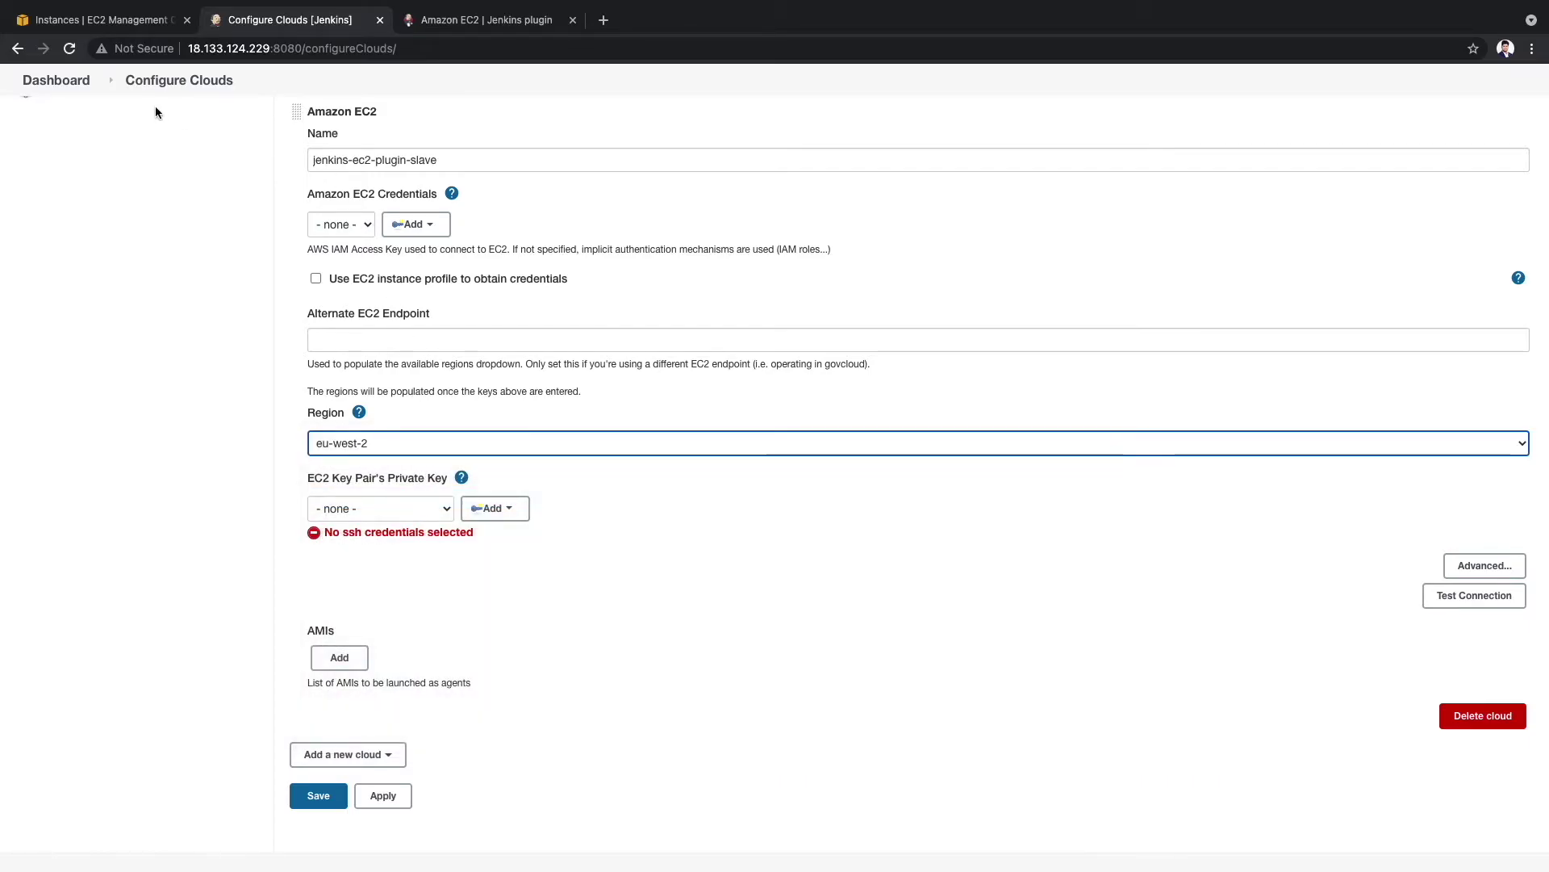
click(124, 22)
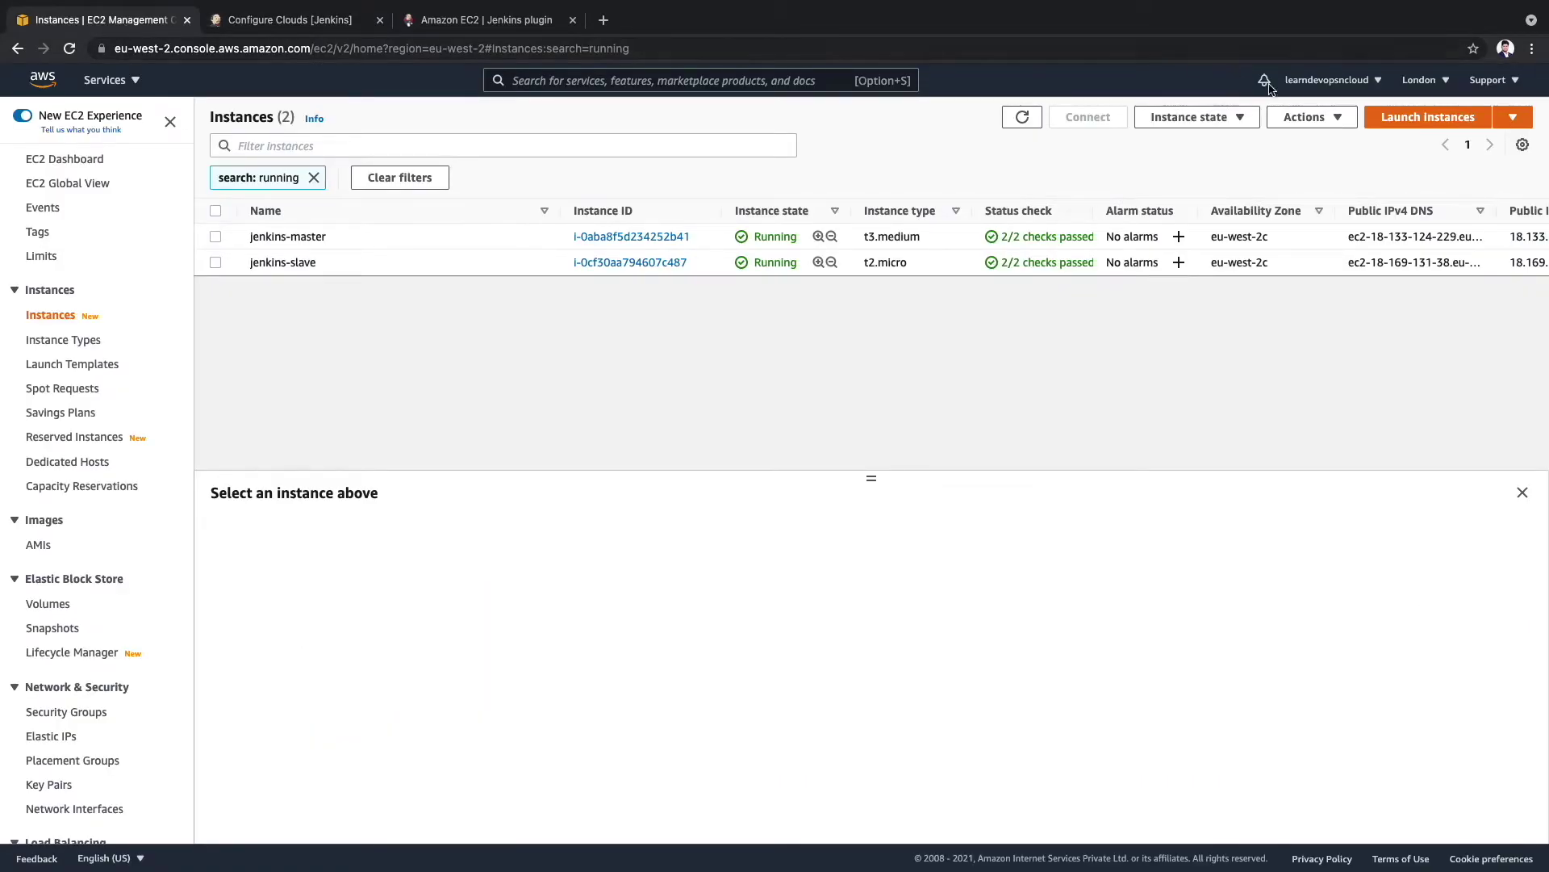
click(1433, 83)
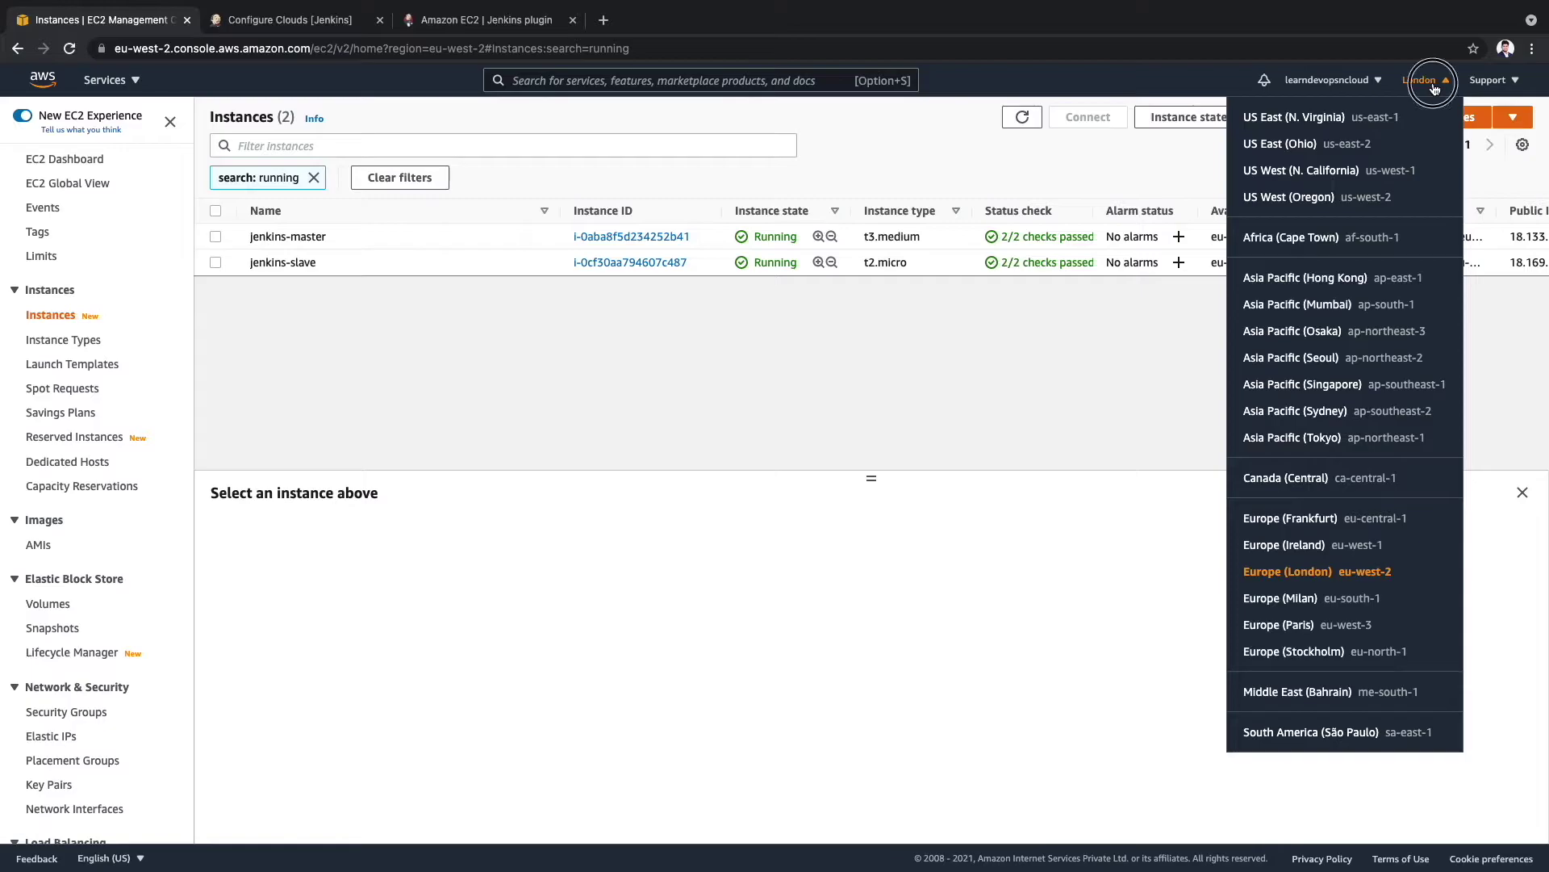
click(1434, 83)
Return to Jenkins and choose ec2-user (jenkins-slave) as the cloud's EC2 key pair private key.
click(253, 22)
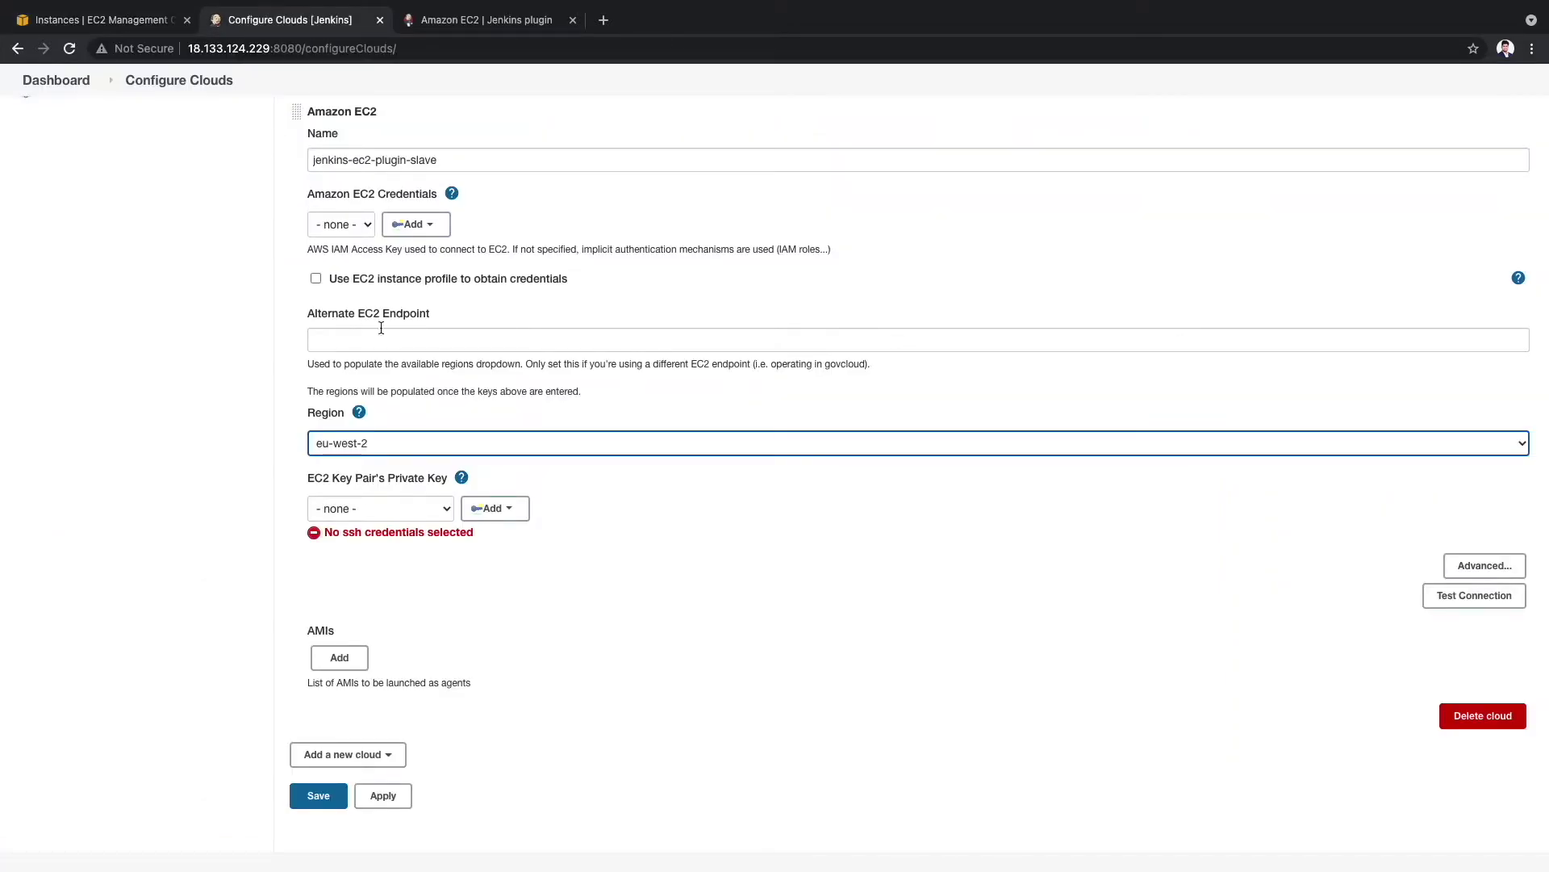
click(390, 512)
click(383, 529)
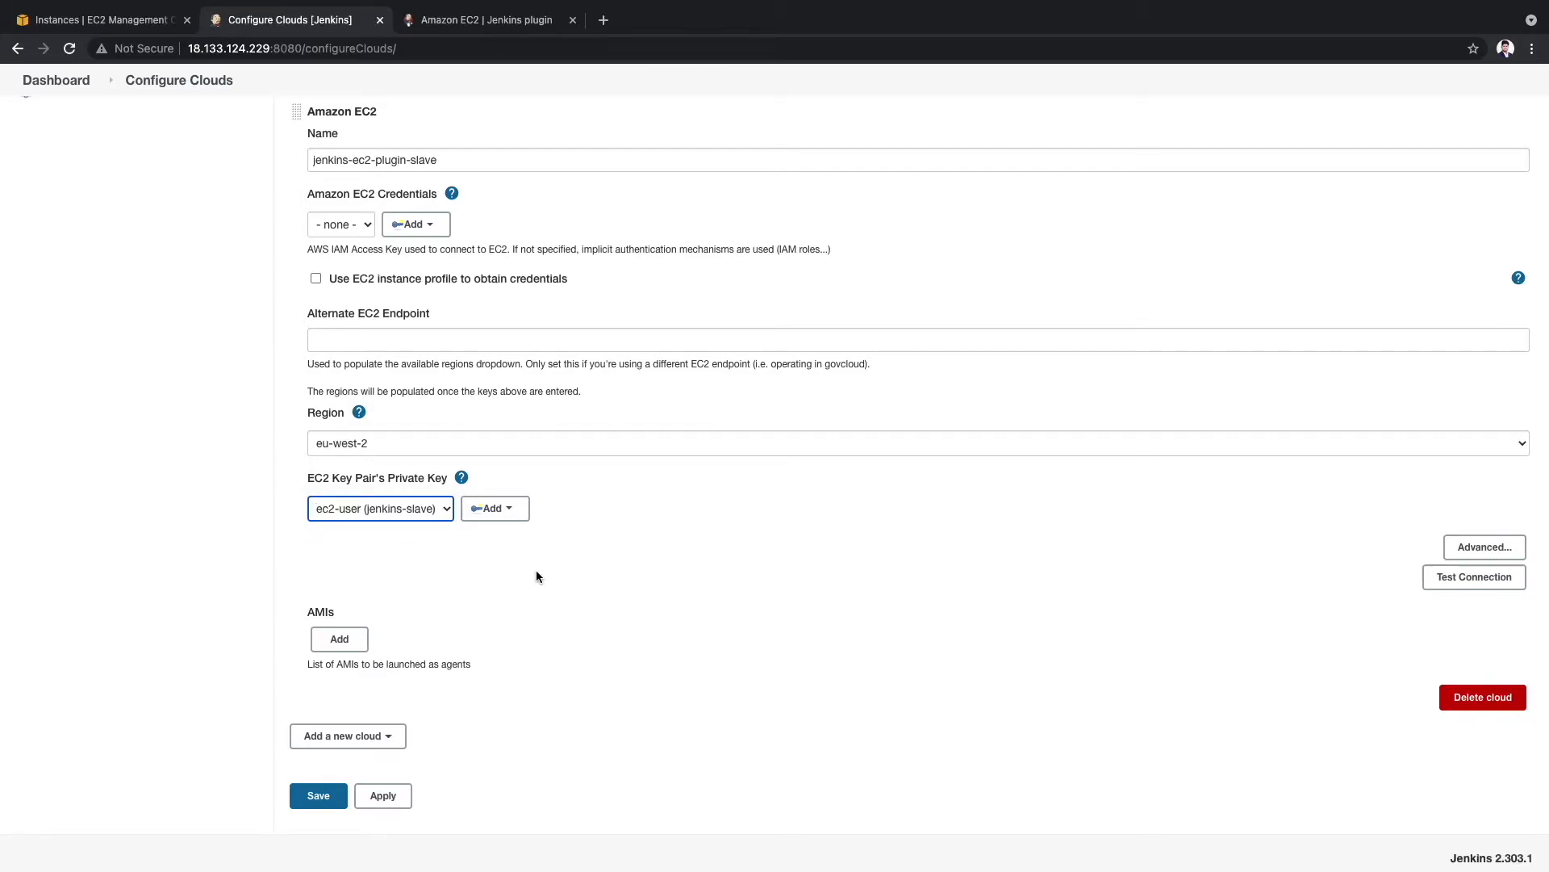
scroll(535, 569, down, 1)
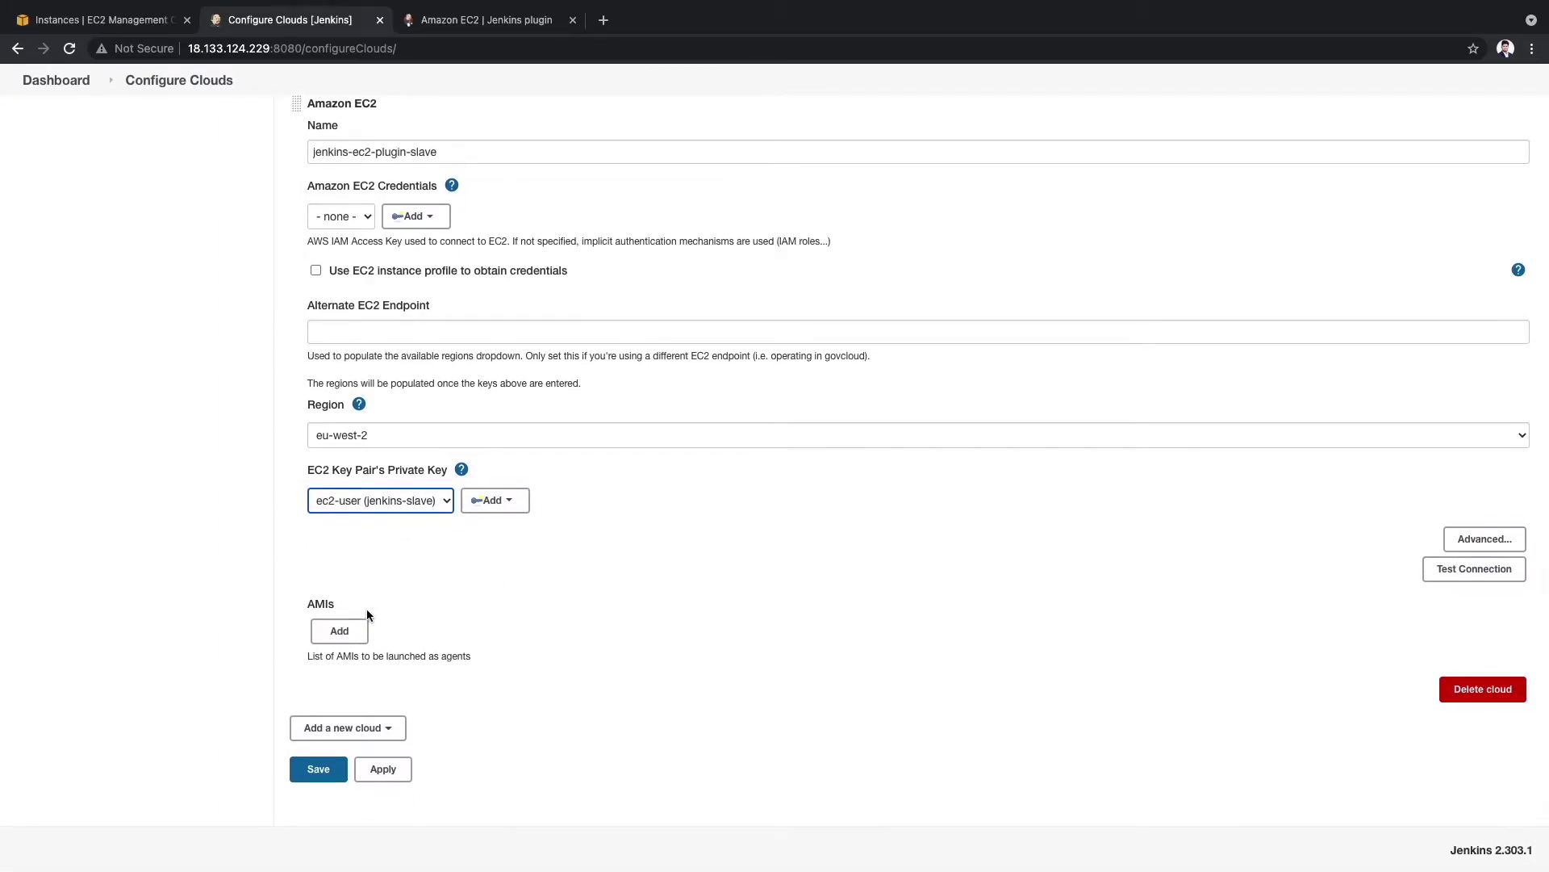
Add an AMI described as amazon-linux, using the AMI ID ami-0dbec48abfe298cab copied from the jenkins-slave instance details in AWS.
click(350, 631)
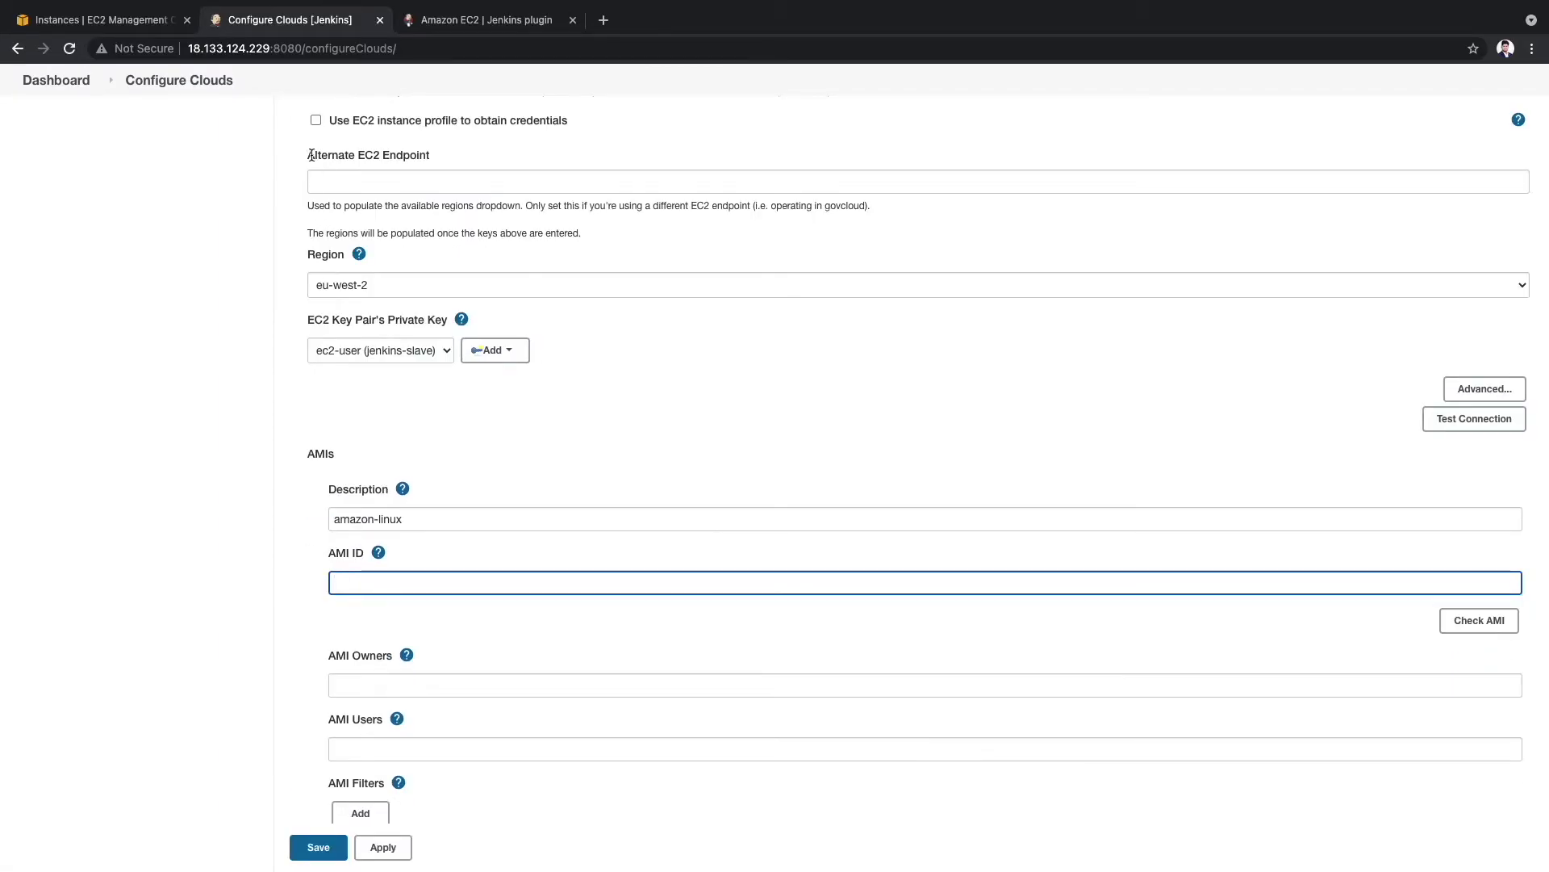
click(70, 21)
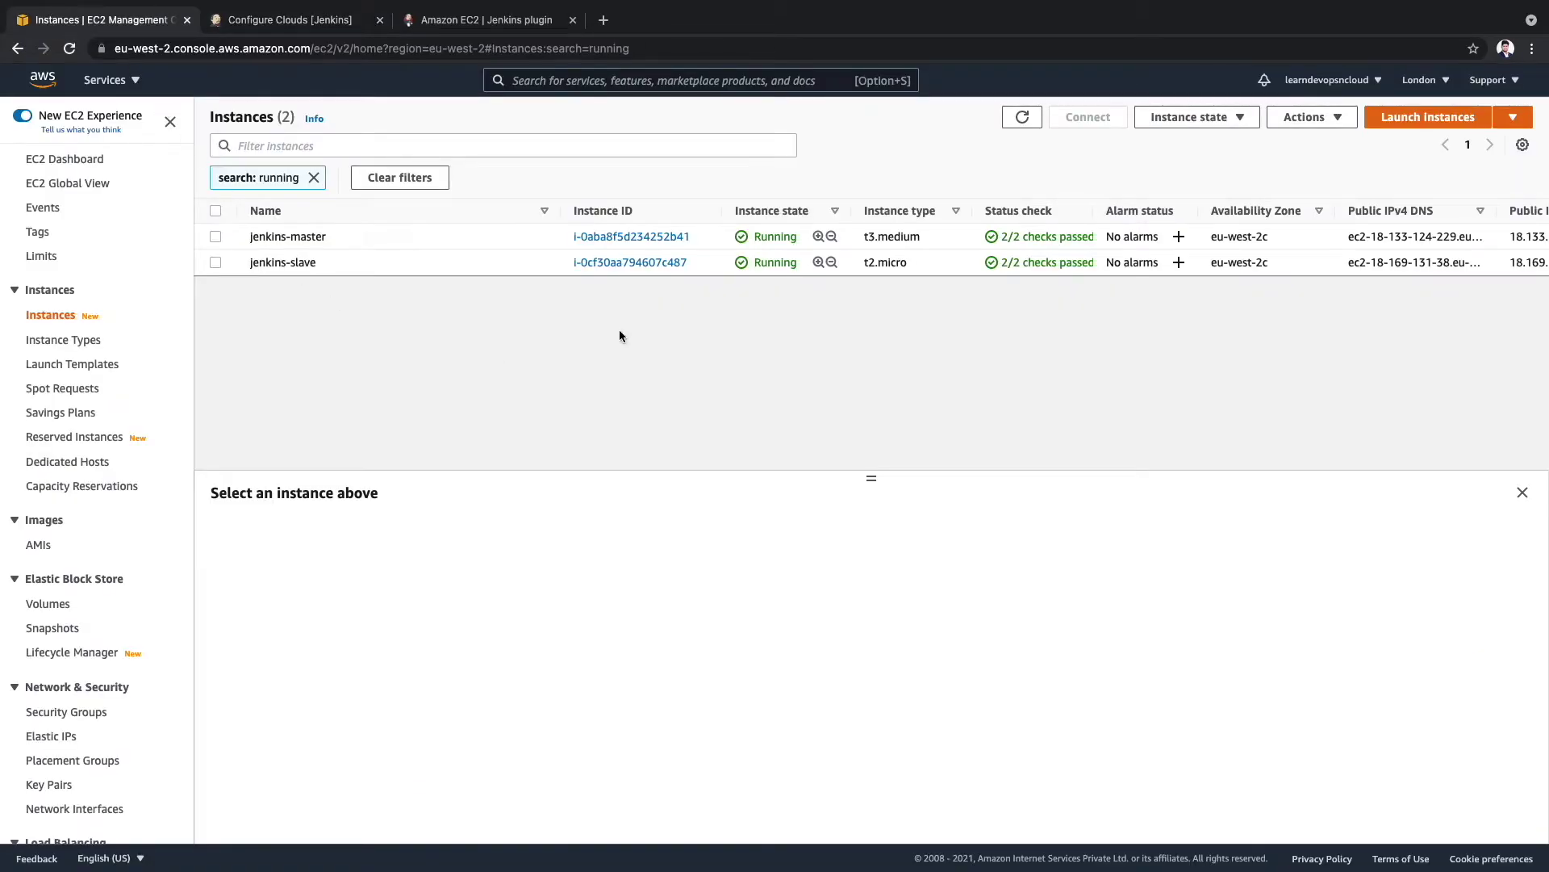
click(644, 262)
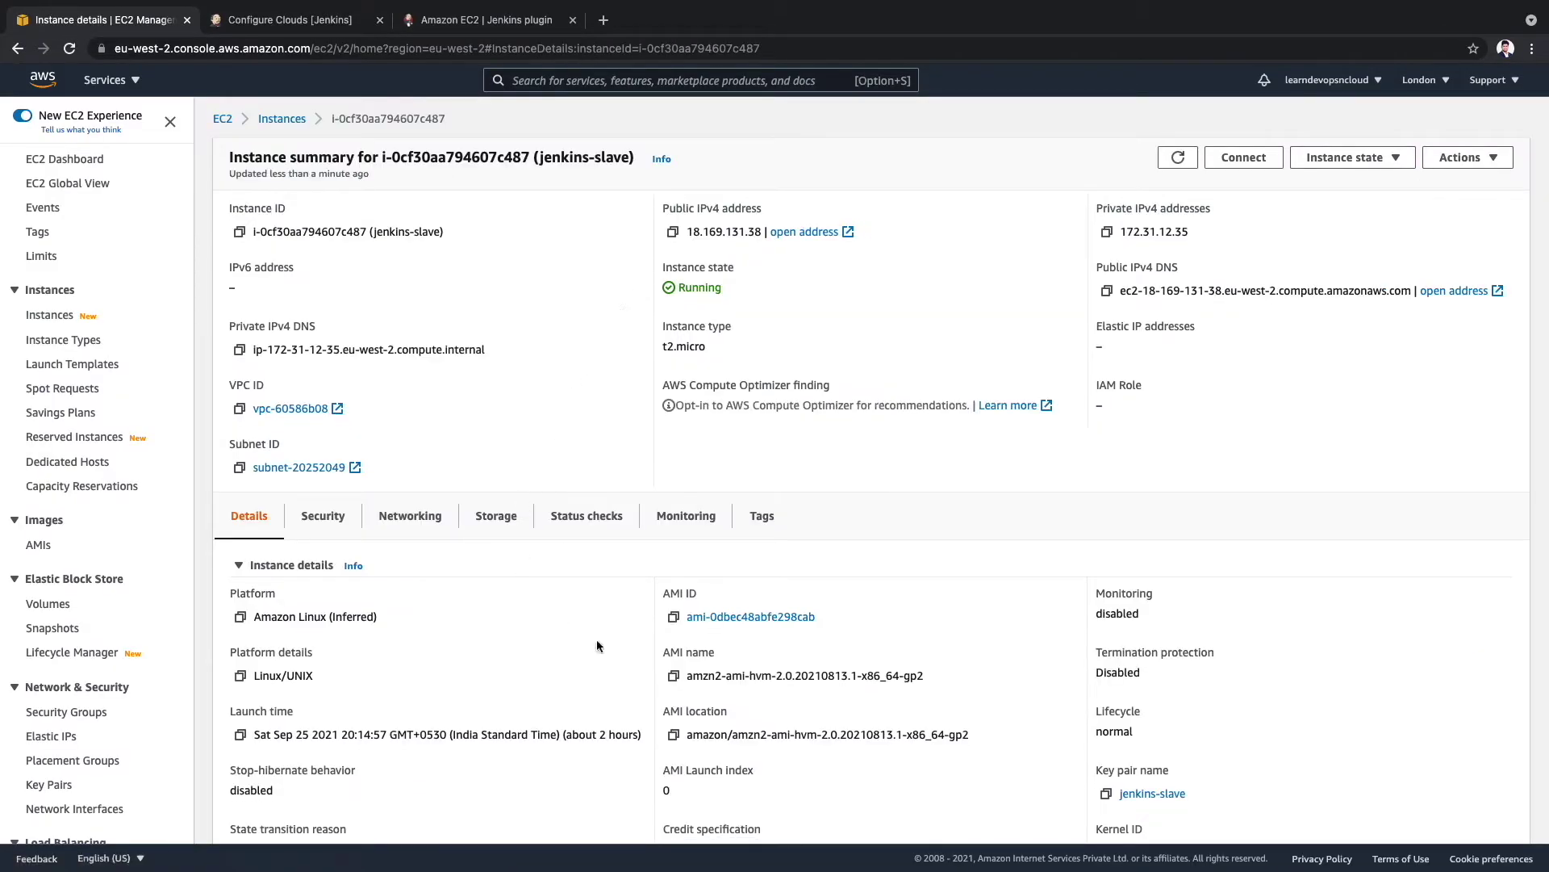
click(674, 617)
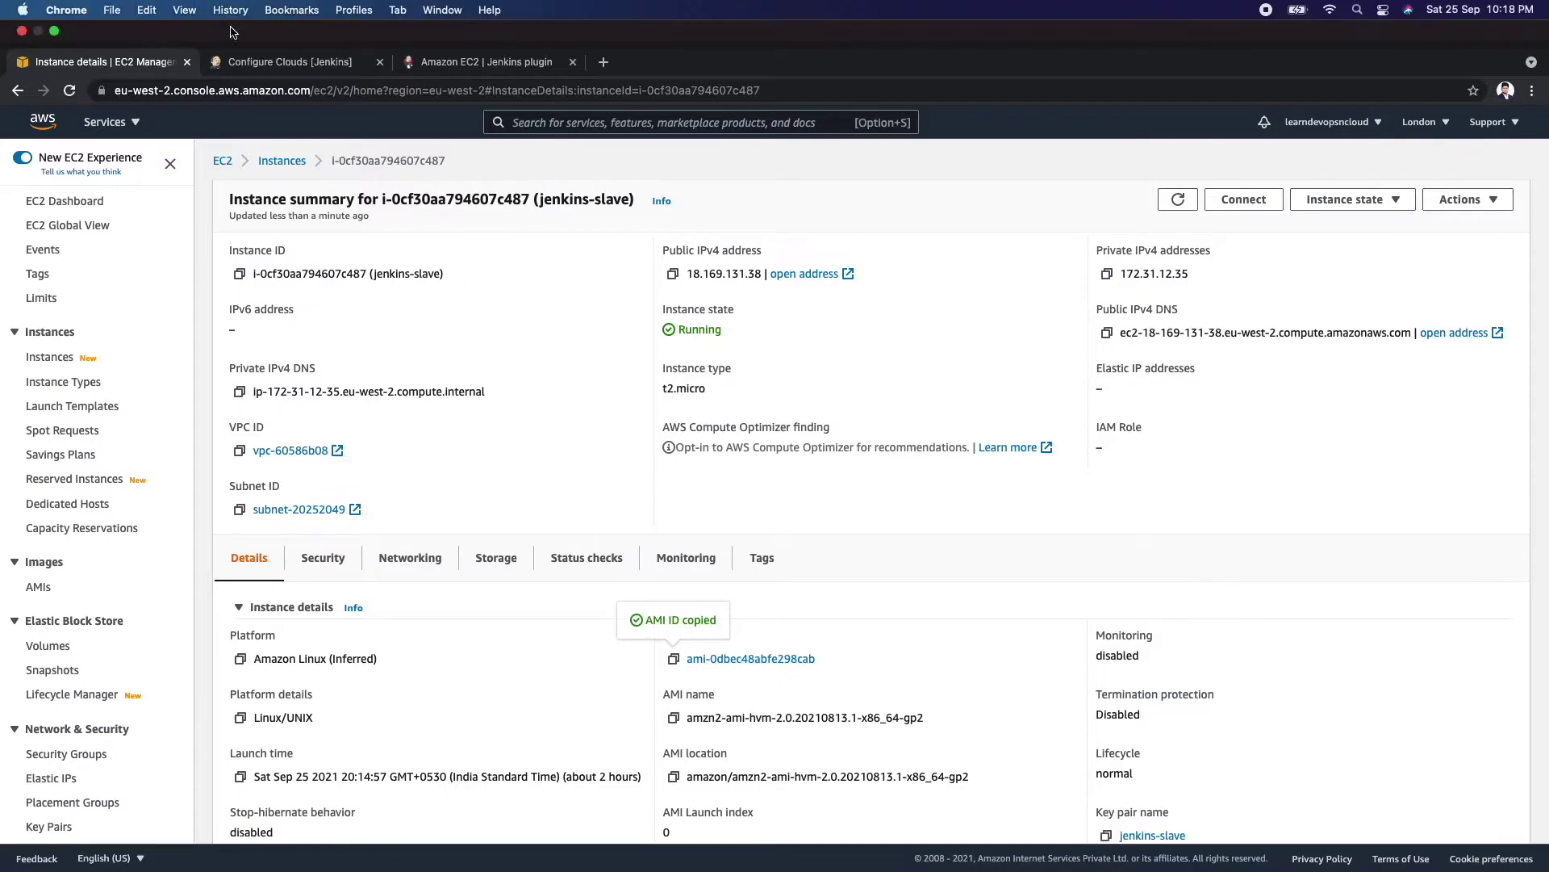
click(284, 66)
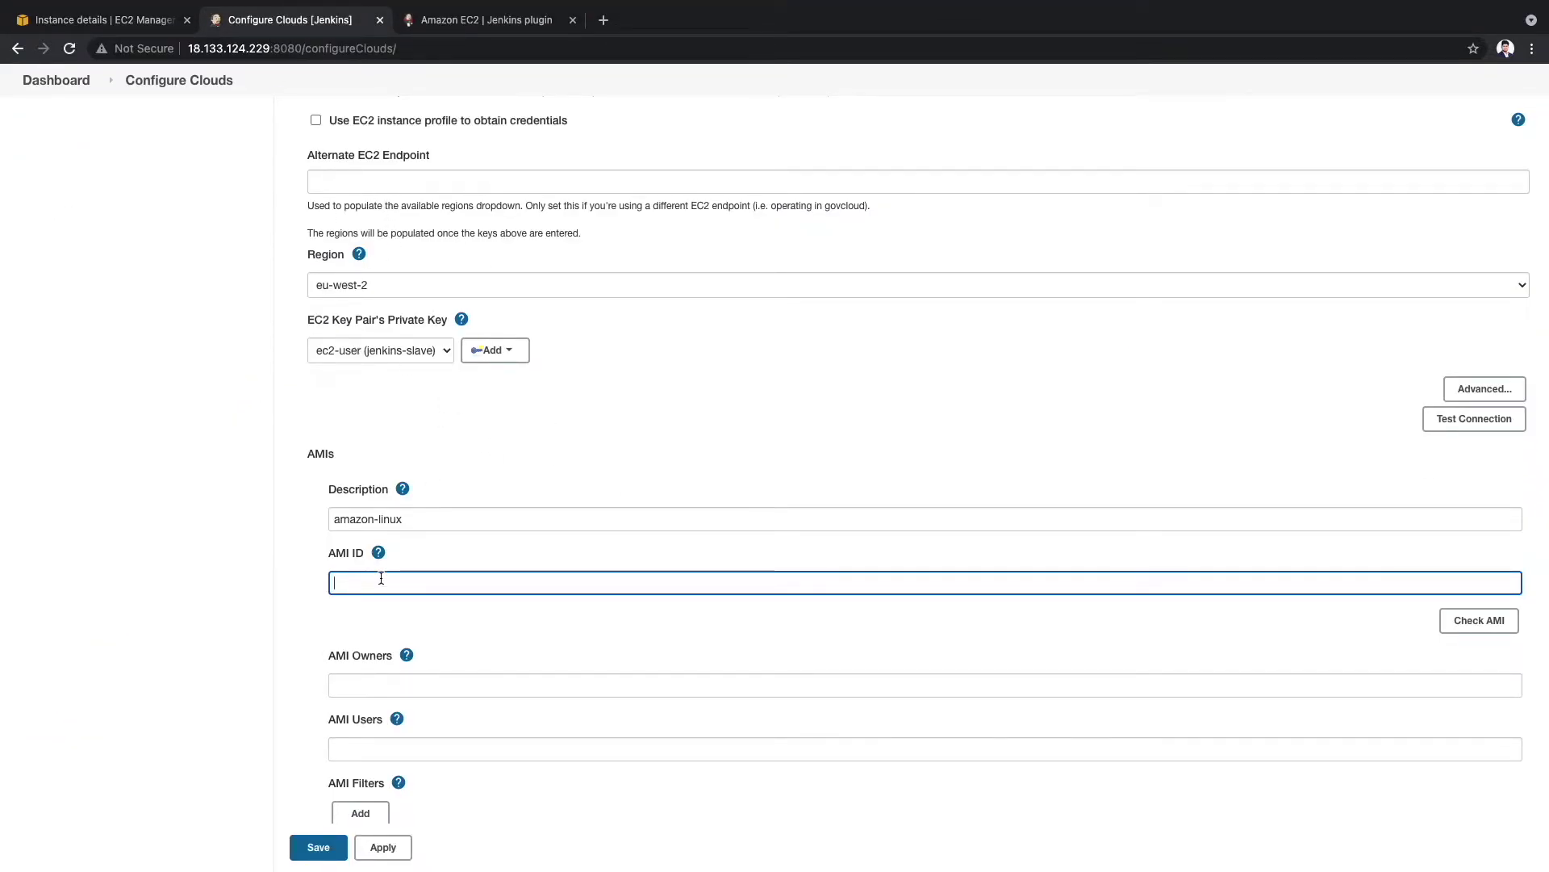
key(super+v)
Set the AMI's instance type to T2Micro.
scroll(486, 669, down, 3)
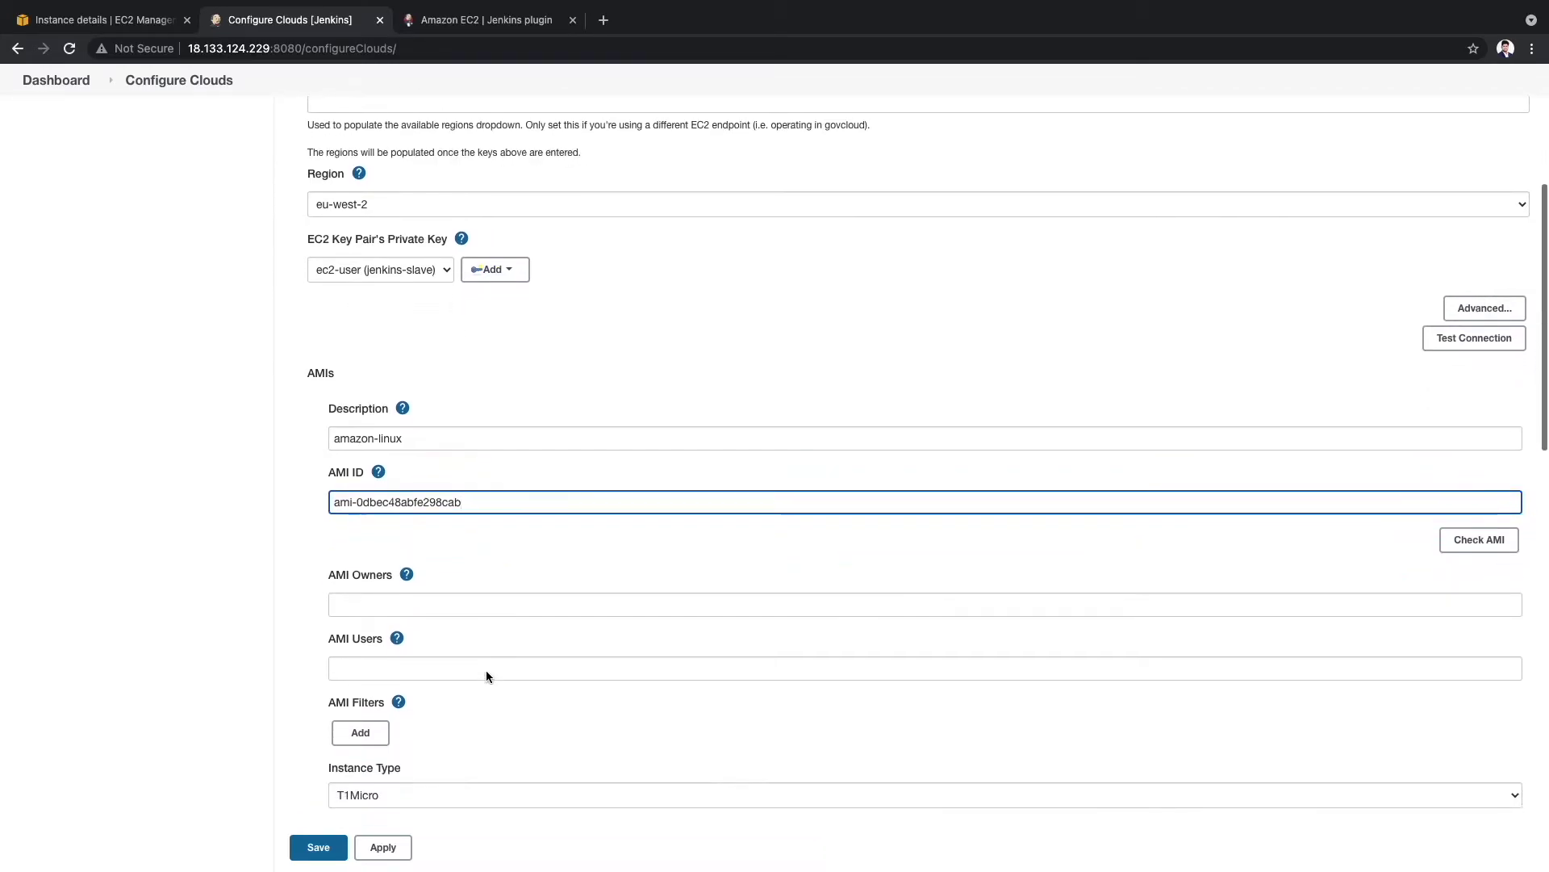
scroll(485, 670, down, 2)
click(399, 715)
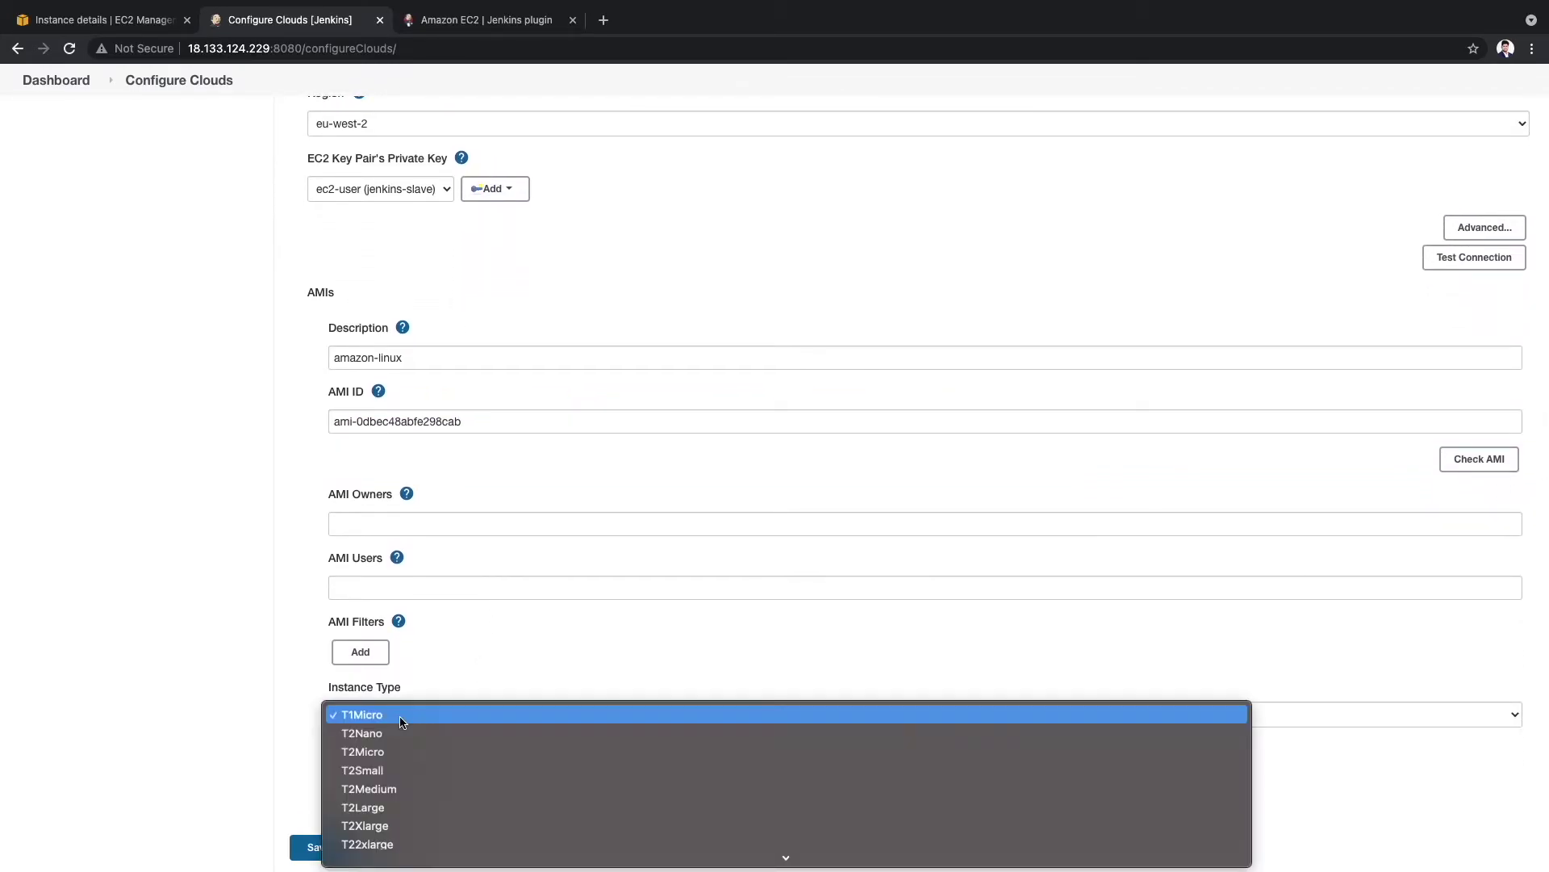
click(398, 753)
click(136, 672)
scroll(135, 670, down, 3)
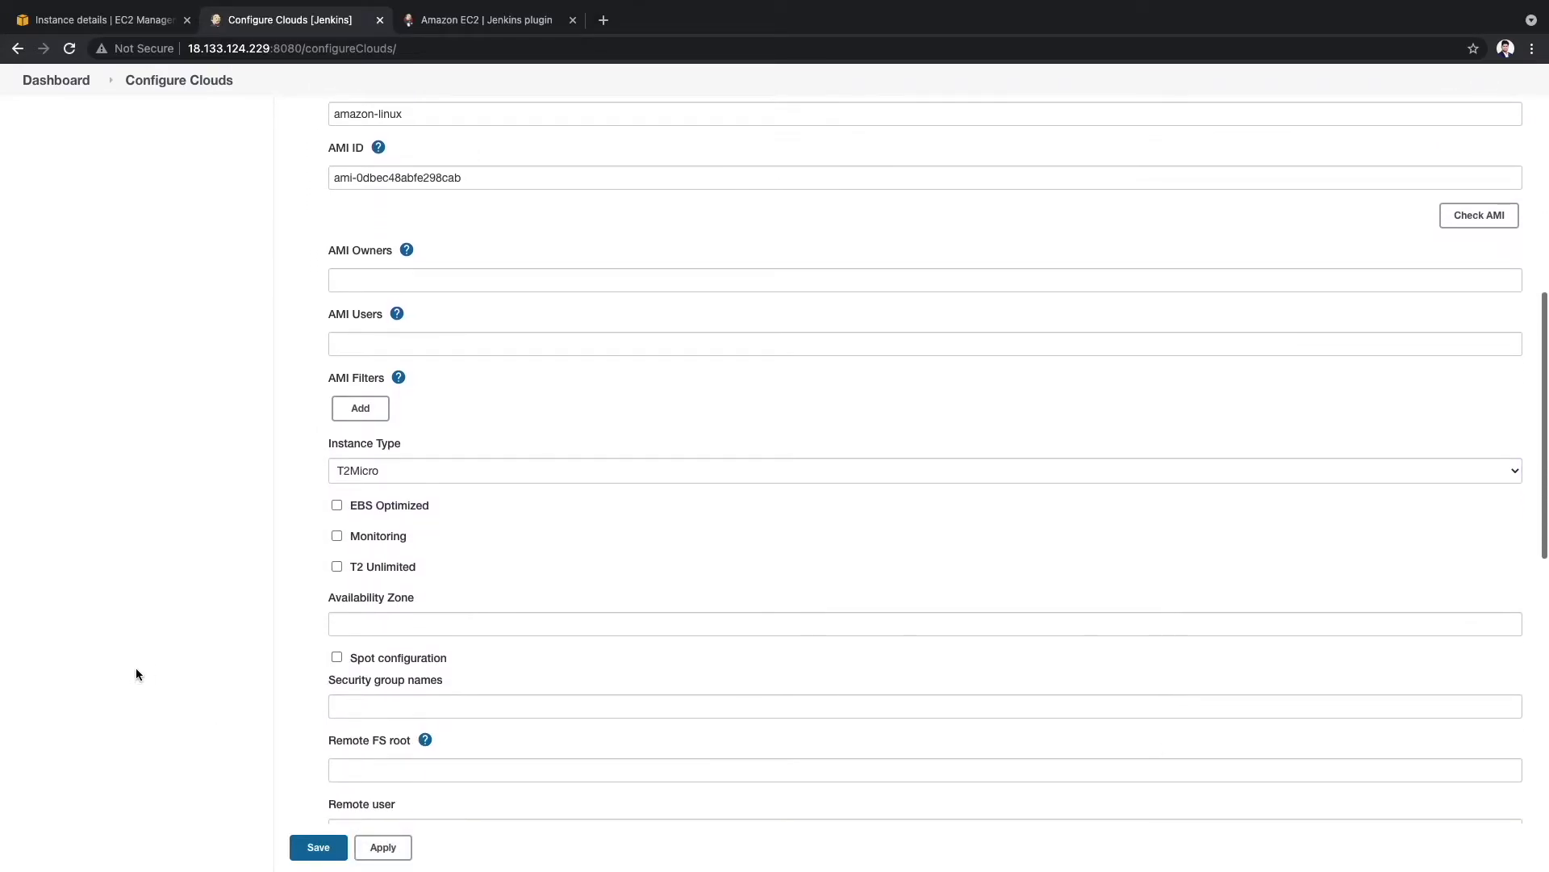
Copy the jenkins-slave instance's security group ID from AWS into the AMI's security group names as sg-0c911062c862a1185.
click(400, 705)
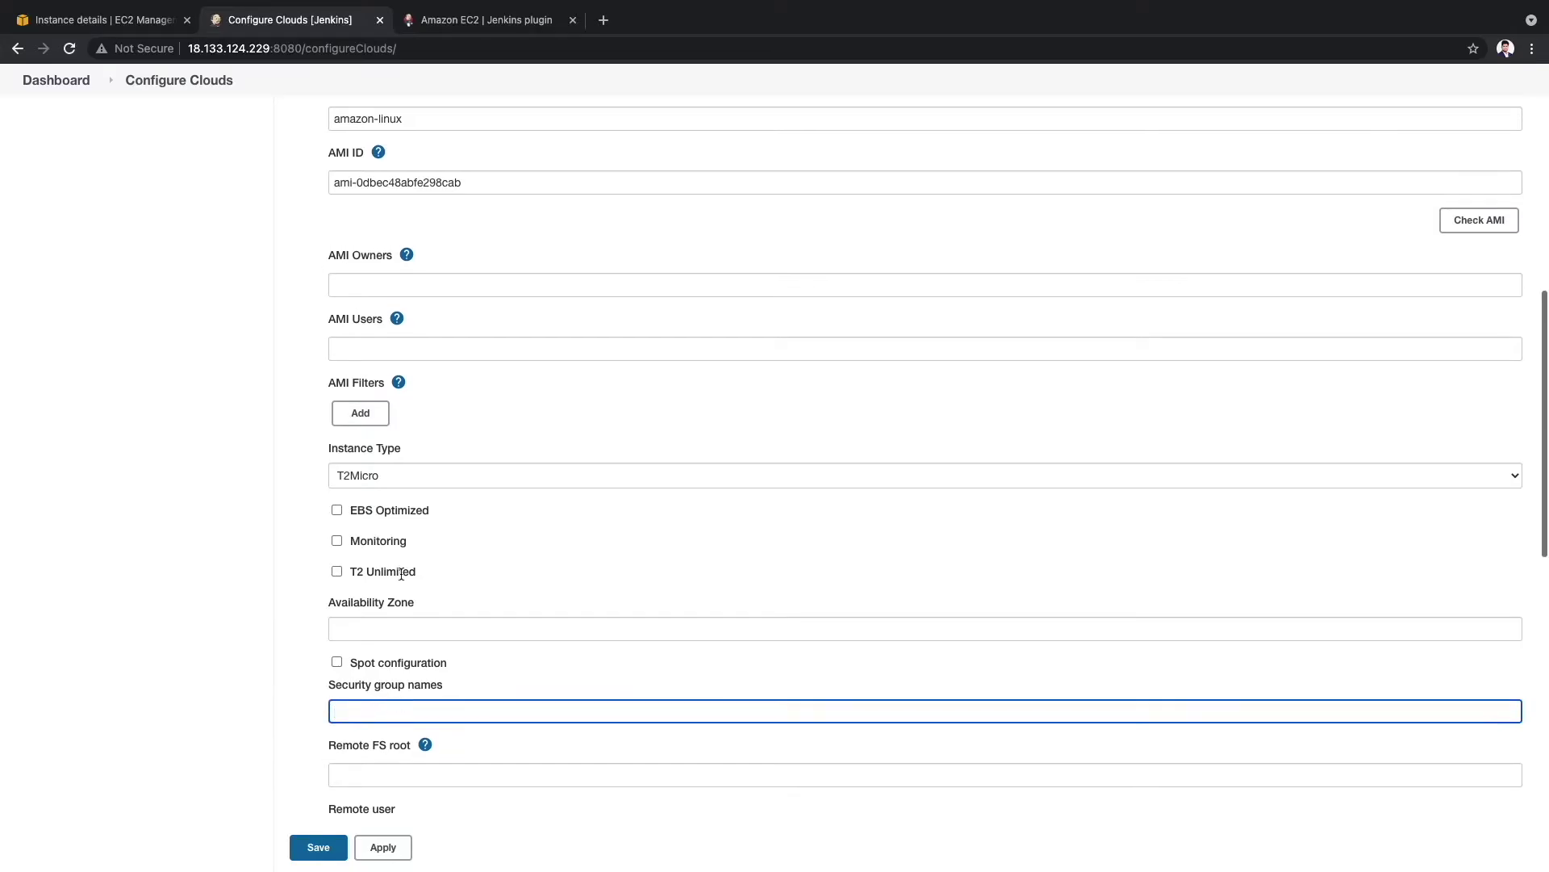
click(104, 19)
click(323, 510)
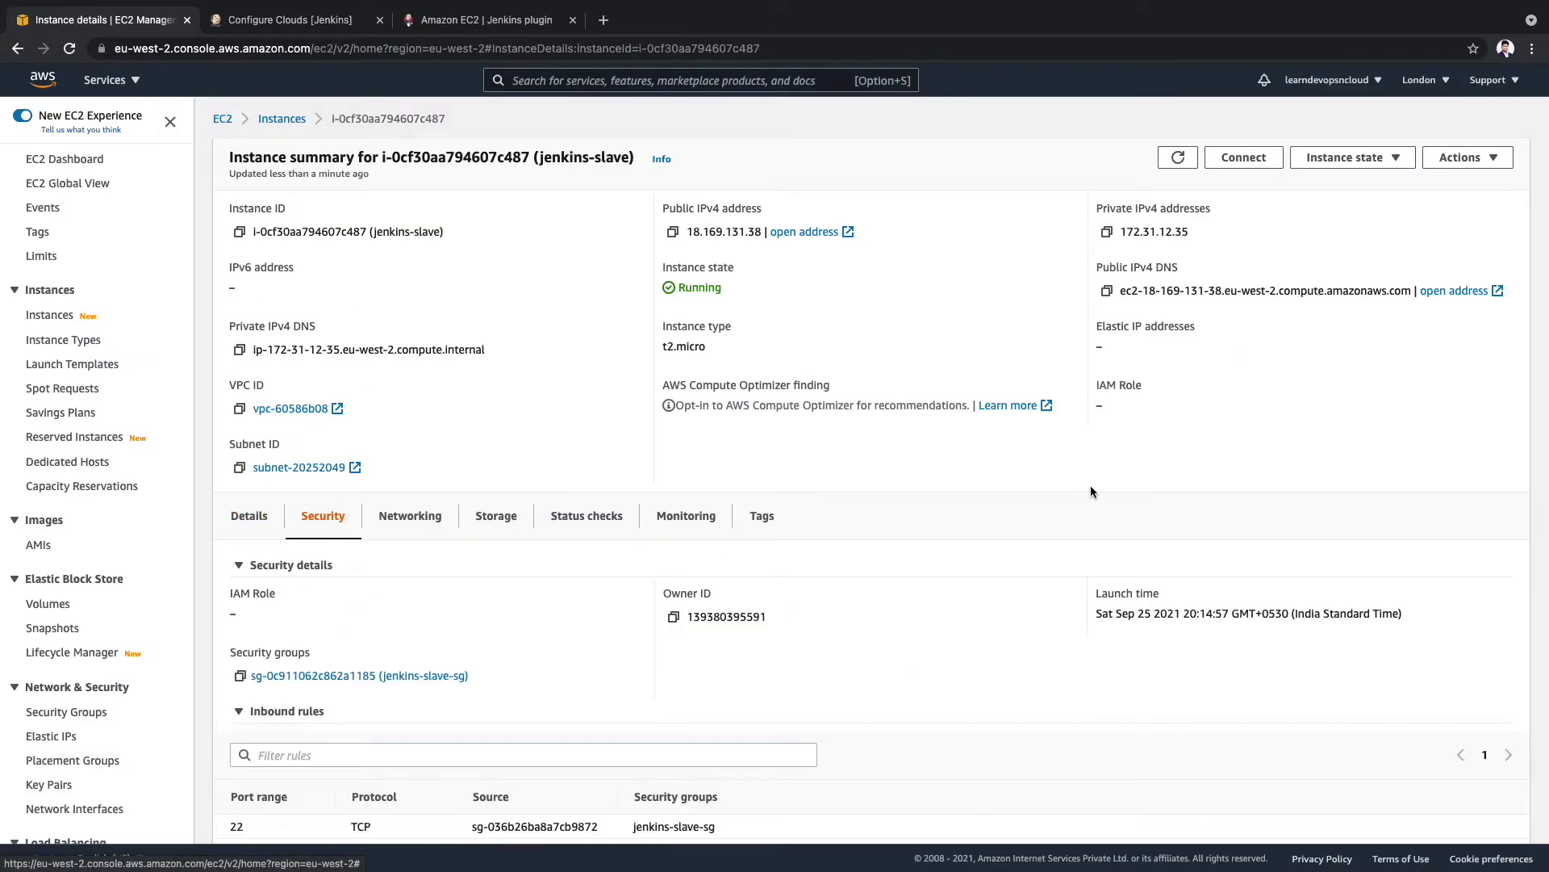
scroll(578, 552, down, 1)
click(239, 667)
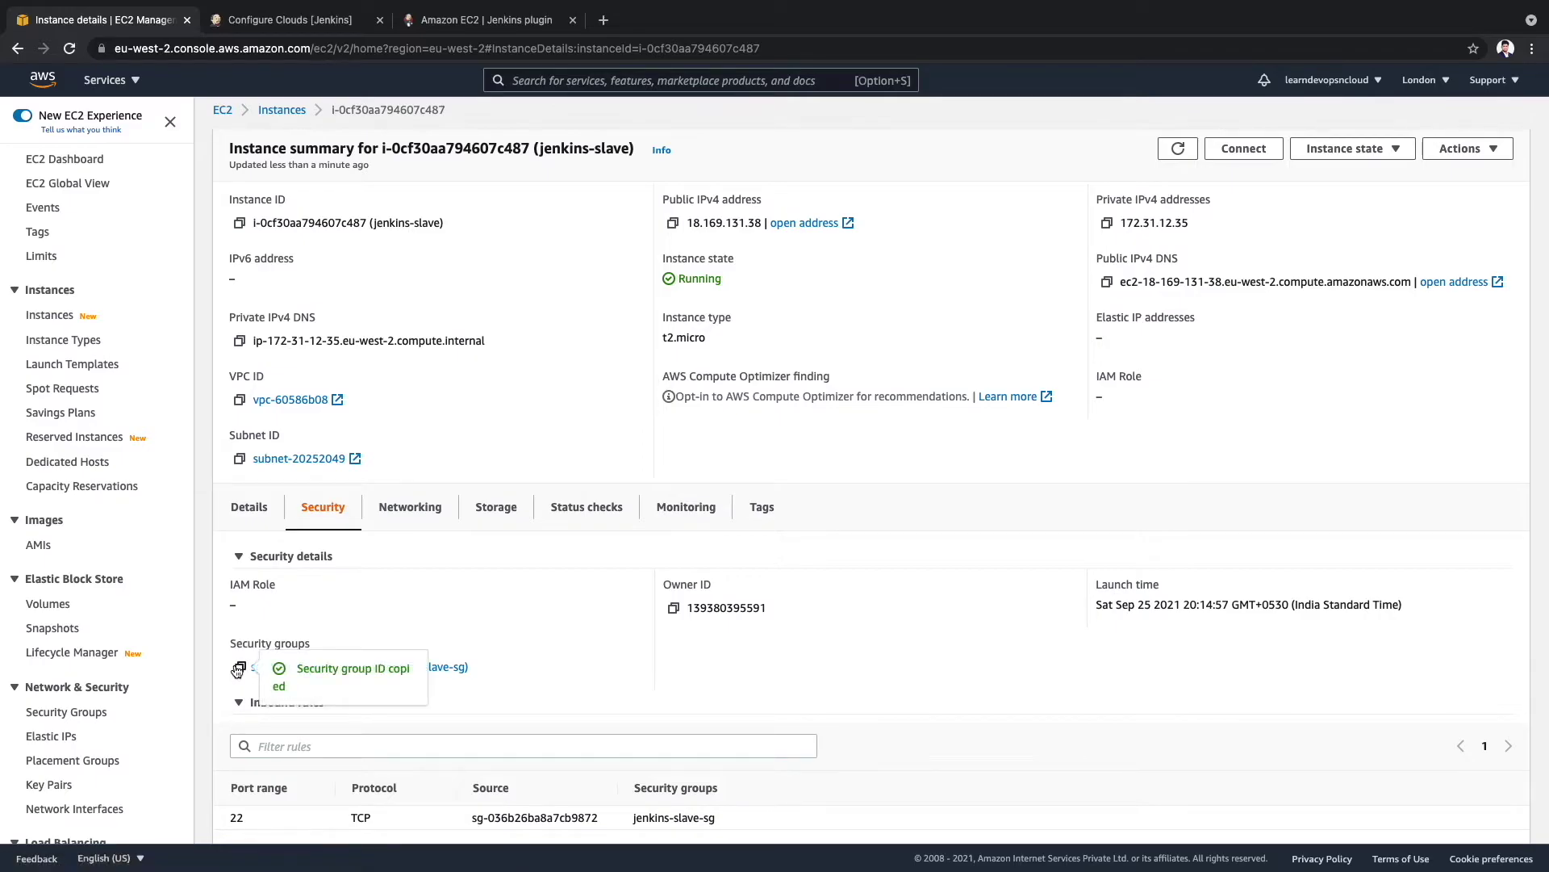
click(338, 21)
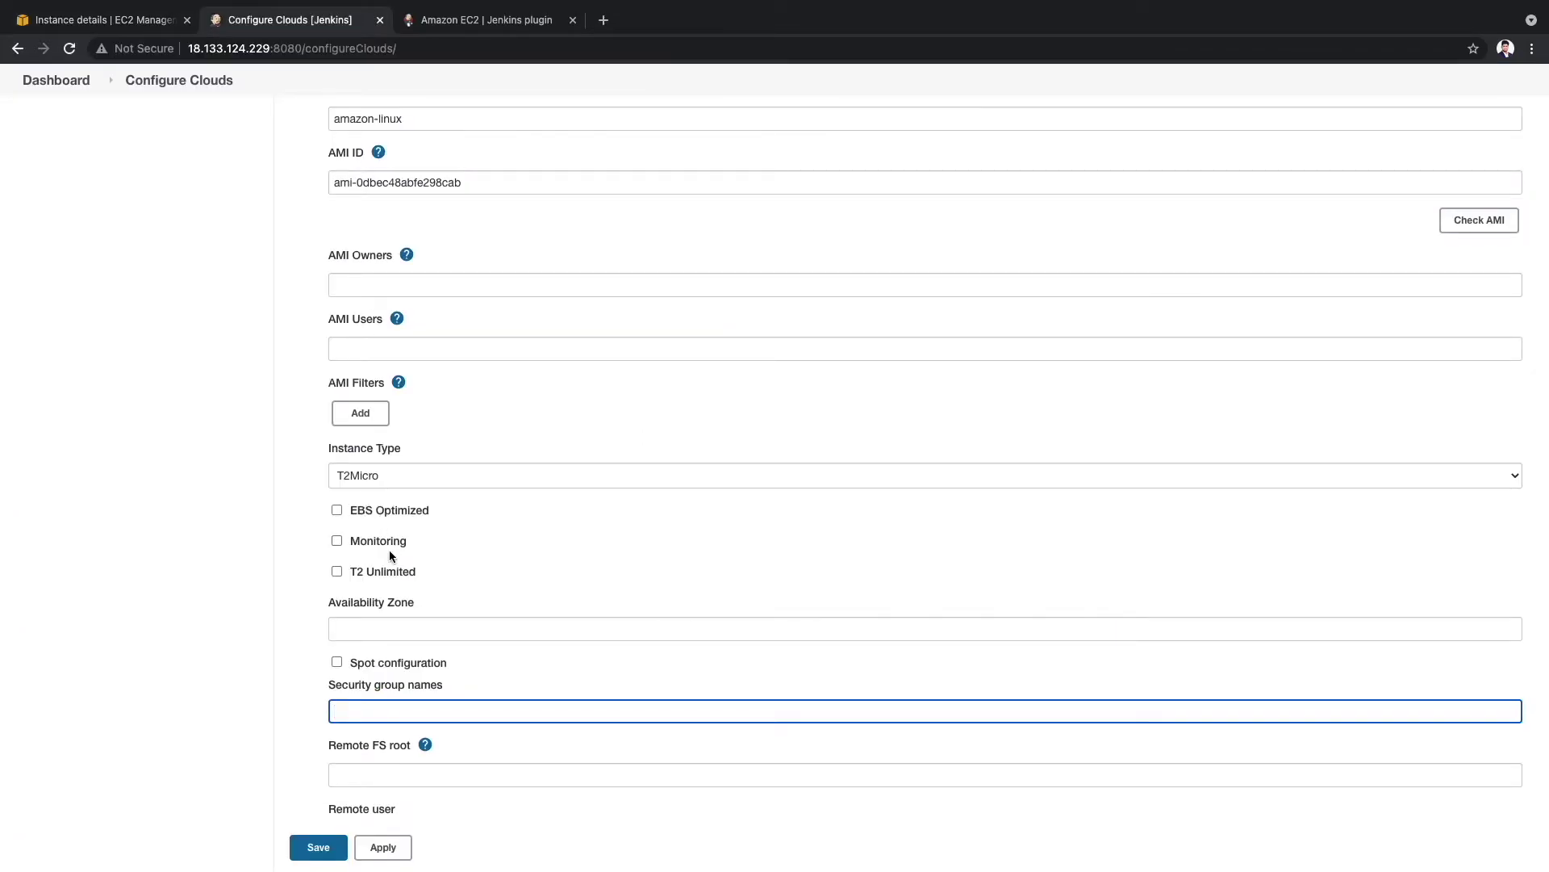
key(ctrl+v)
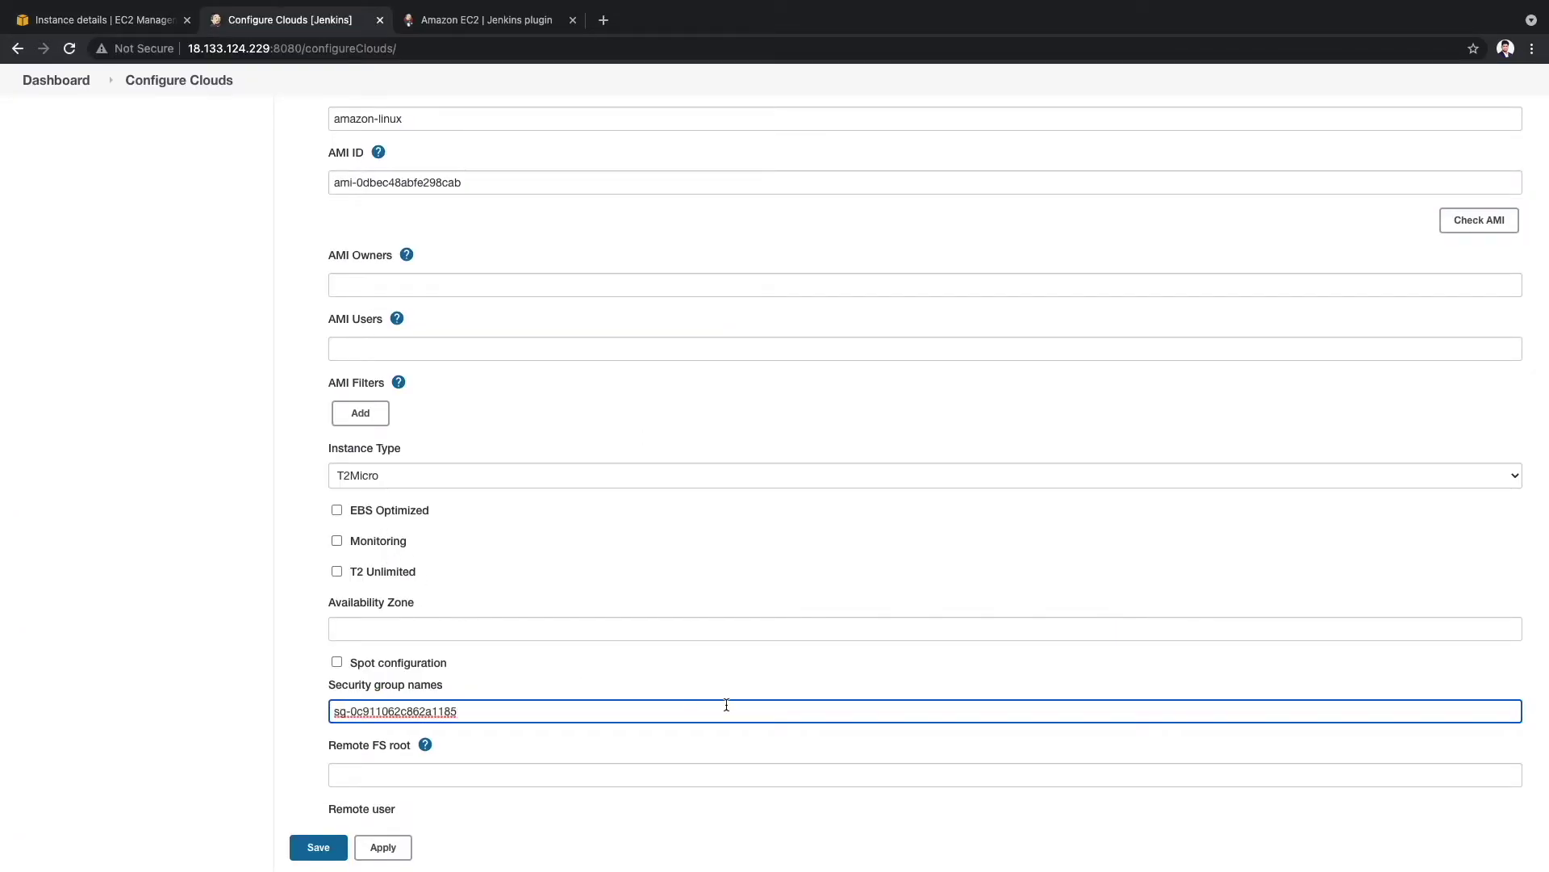
Set the AMI type to unix and the remote user to ec2-user.
scroll(726, 706, down, 3)
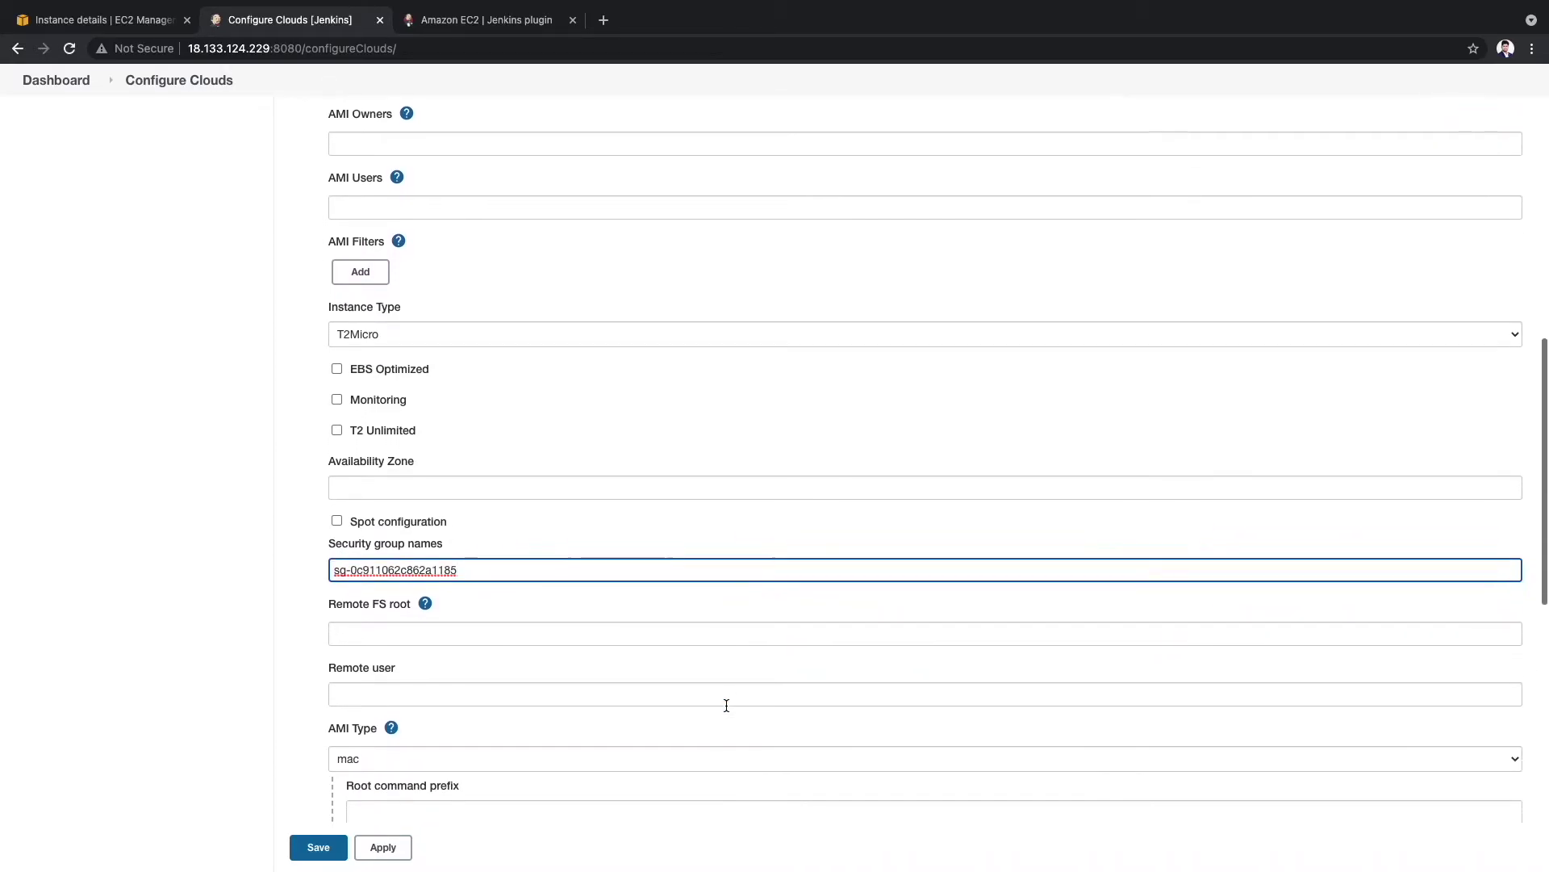
scroll(724, 710, down, 2)
click(390, 677)
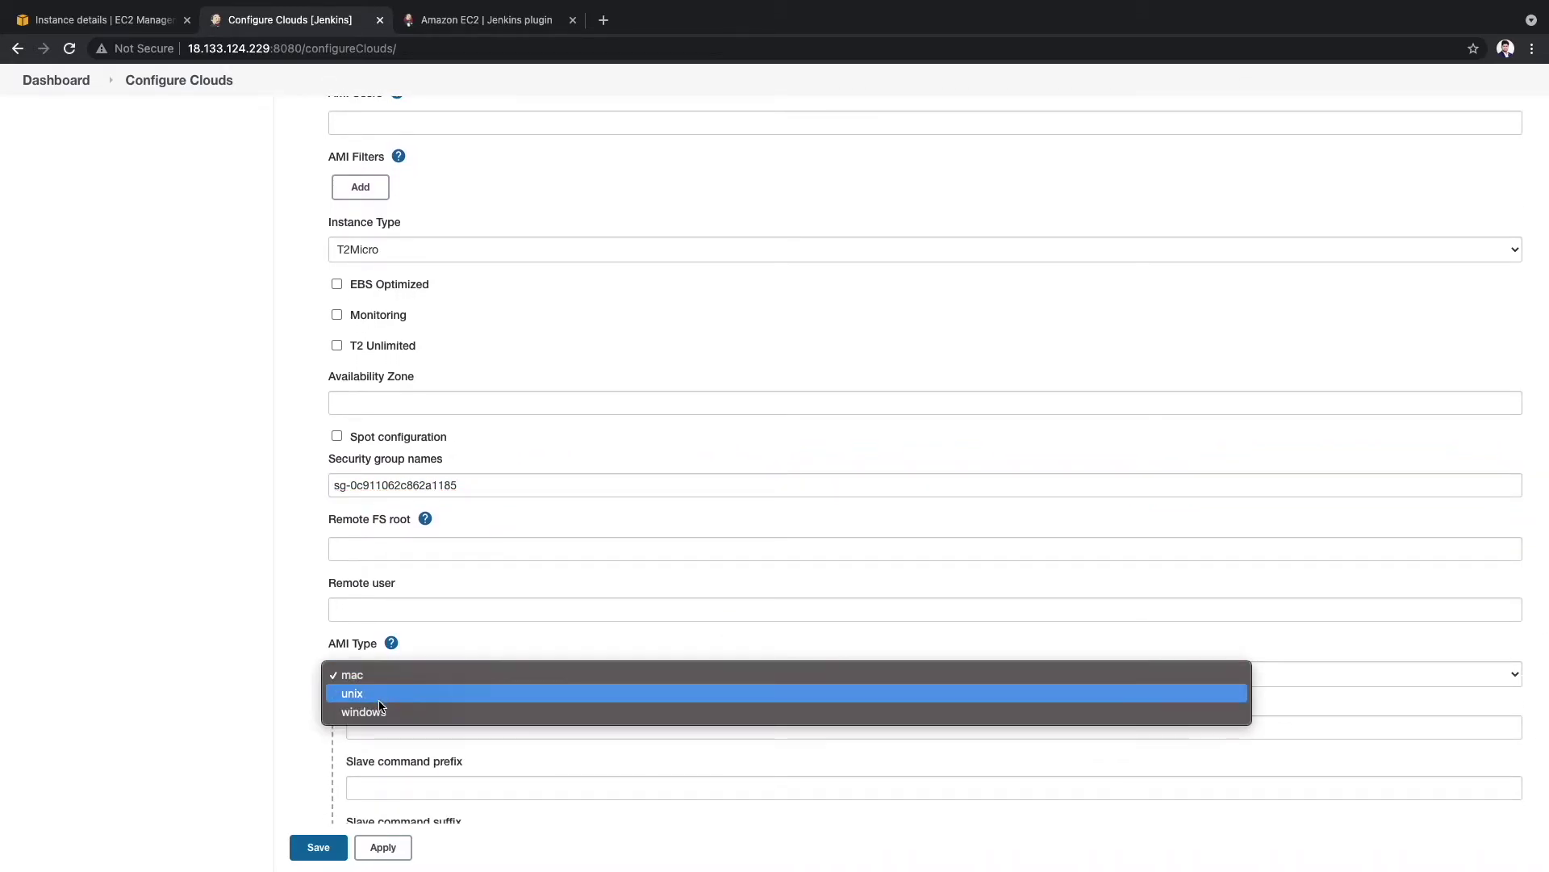
click(656, 691)
scroll(581, 628, down, 1)
click(419, 557)
text(ec2-user)
Label the AMI's agents jenkins-ec2-plugin-slave.
scroll(924, 484, down, 3)
click(524, 724)
text(jenkins)
key(Down)
key(Return)
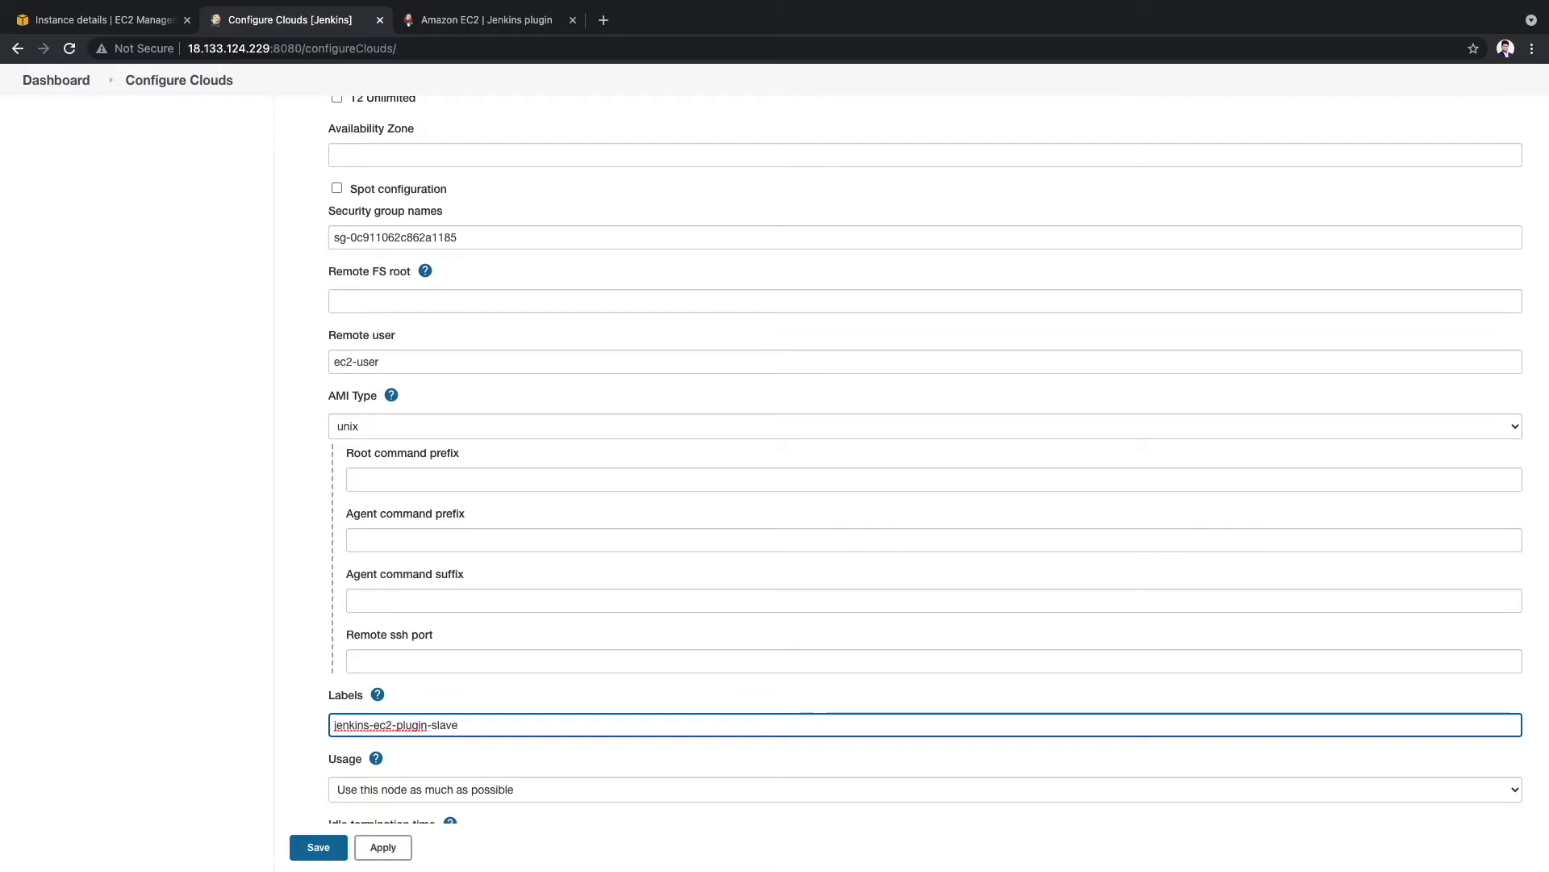
Set the AMI's idle termination time to 5.
scroll(450, 698, down, 3)
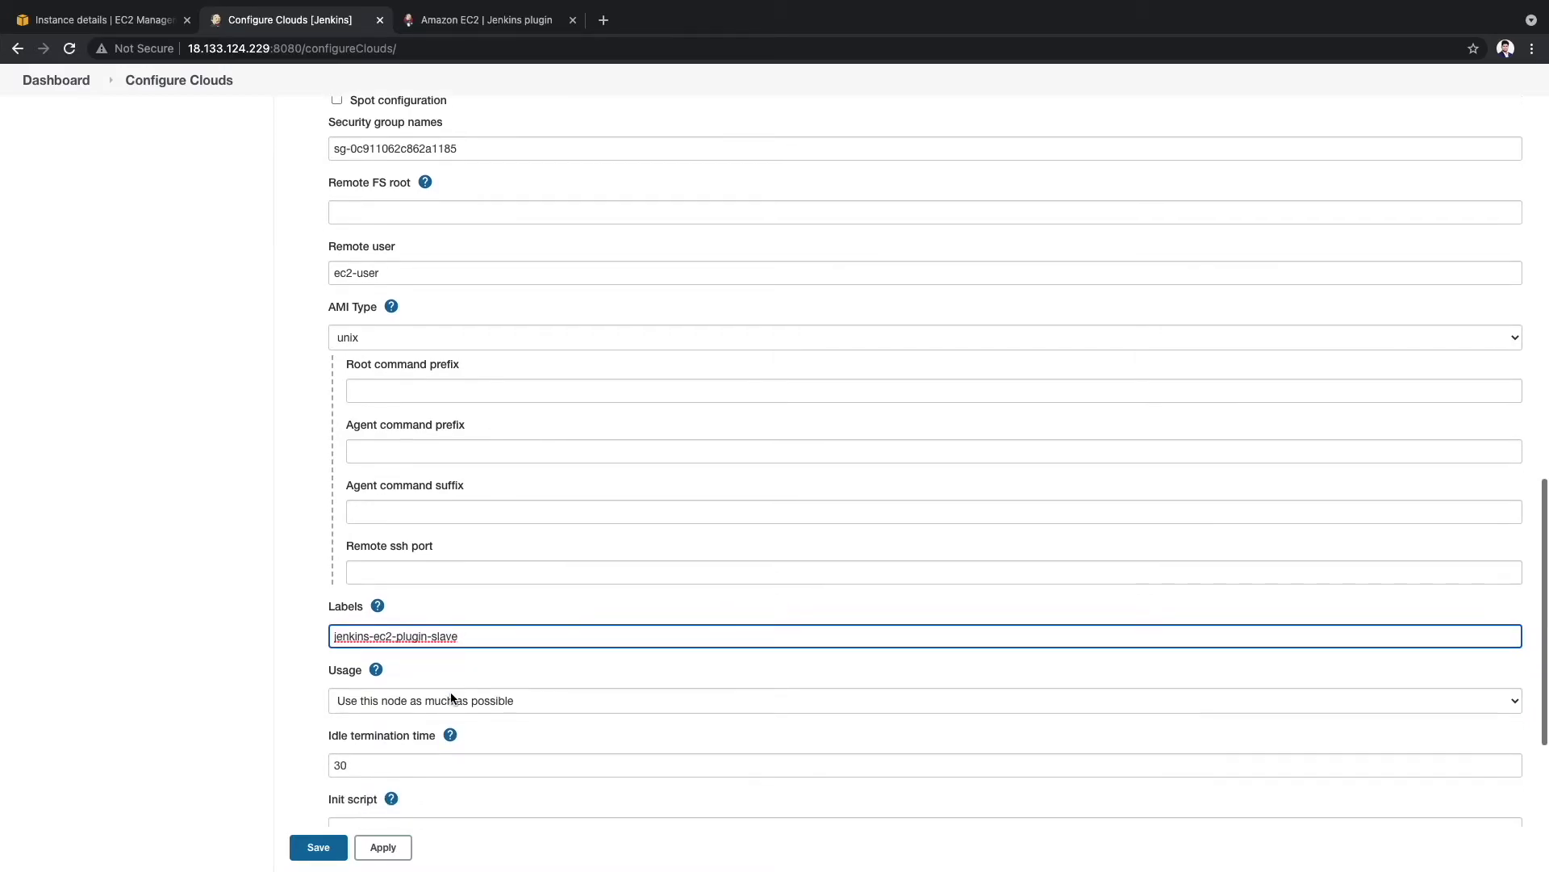
click(383, 706)
key(super+a)
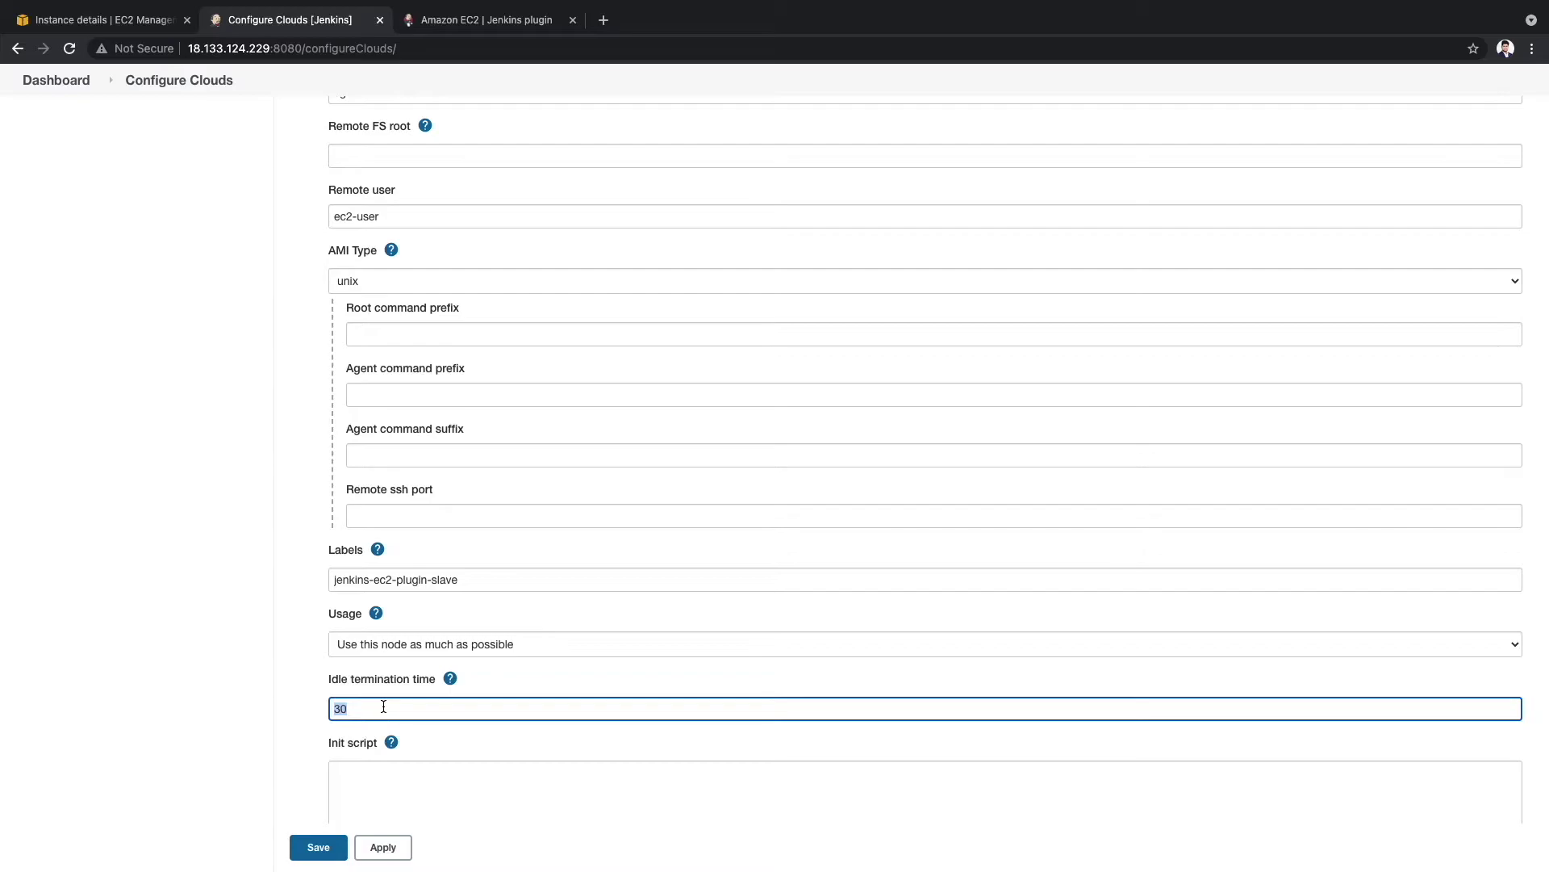
text(5)
click(524, 665)
Expand the AMI's advanced settings and set the number of executors to 2.
scroll(524, 665, down, 3)
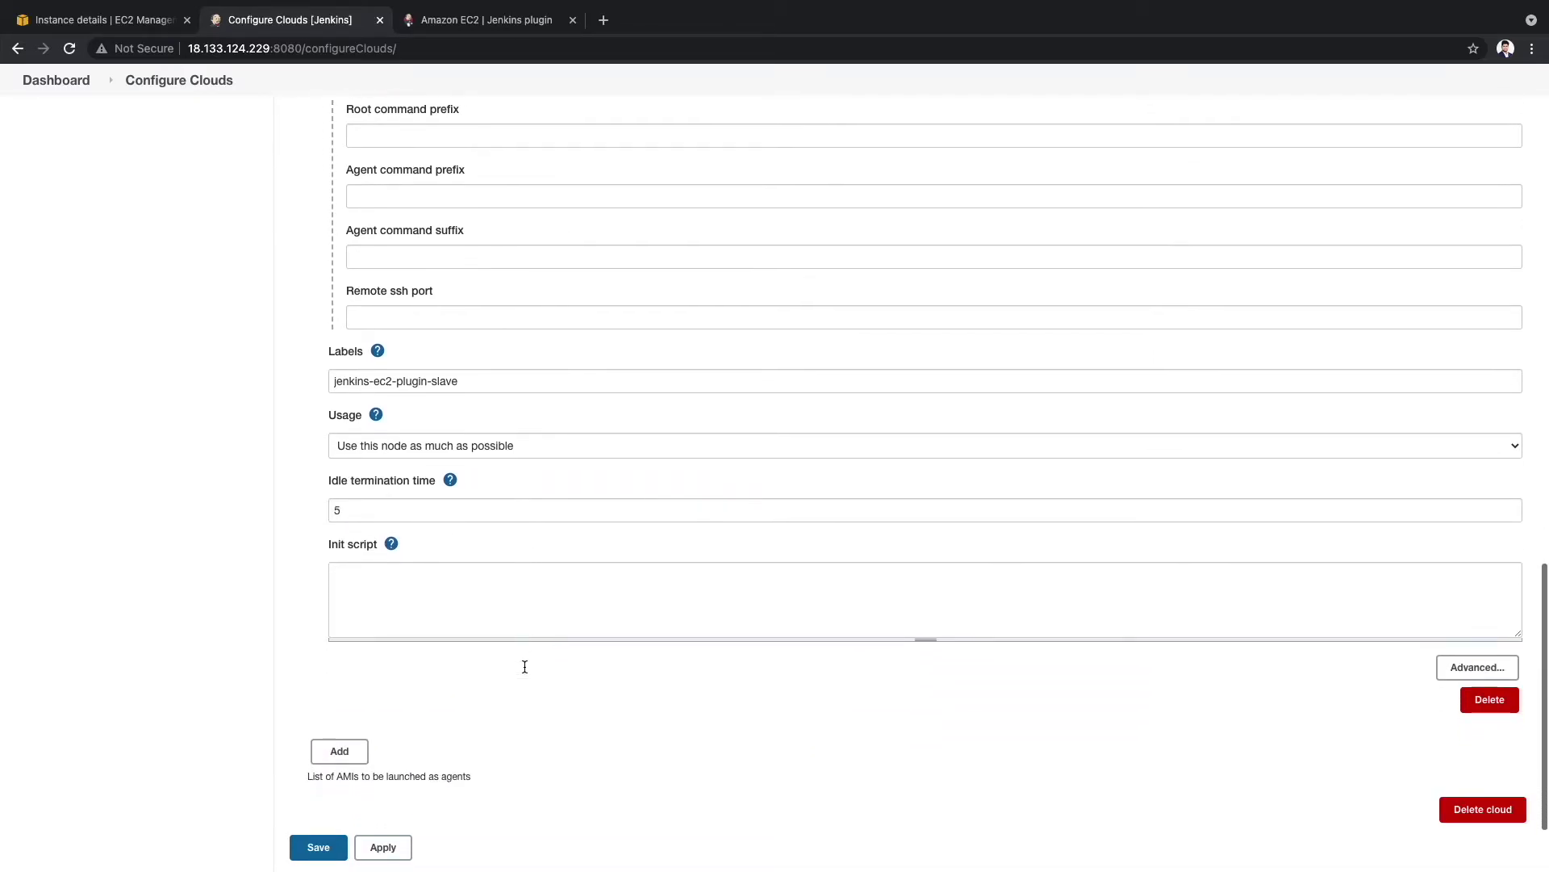
scroll(525, 667, down, 2)
click(1470, 560)
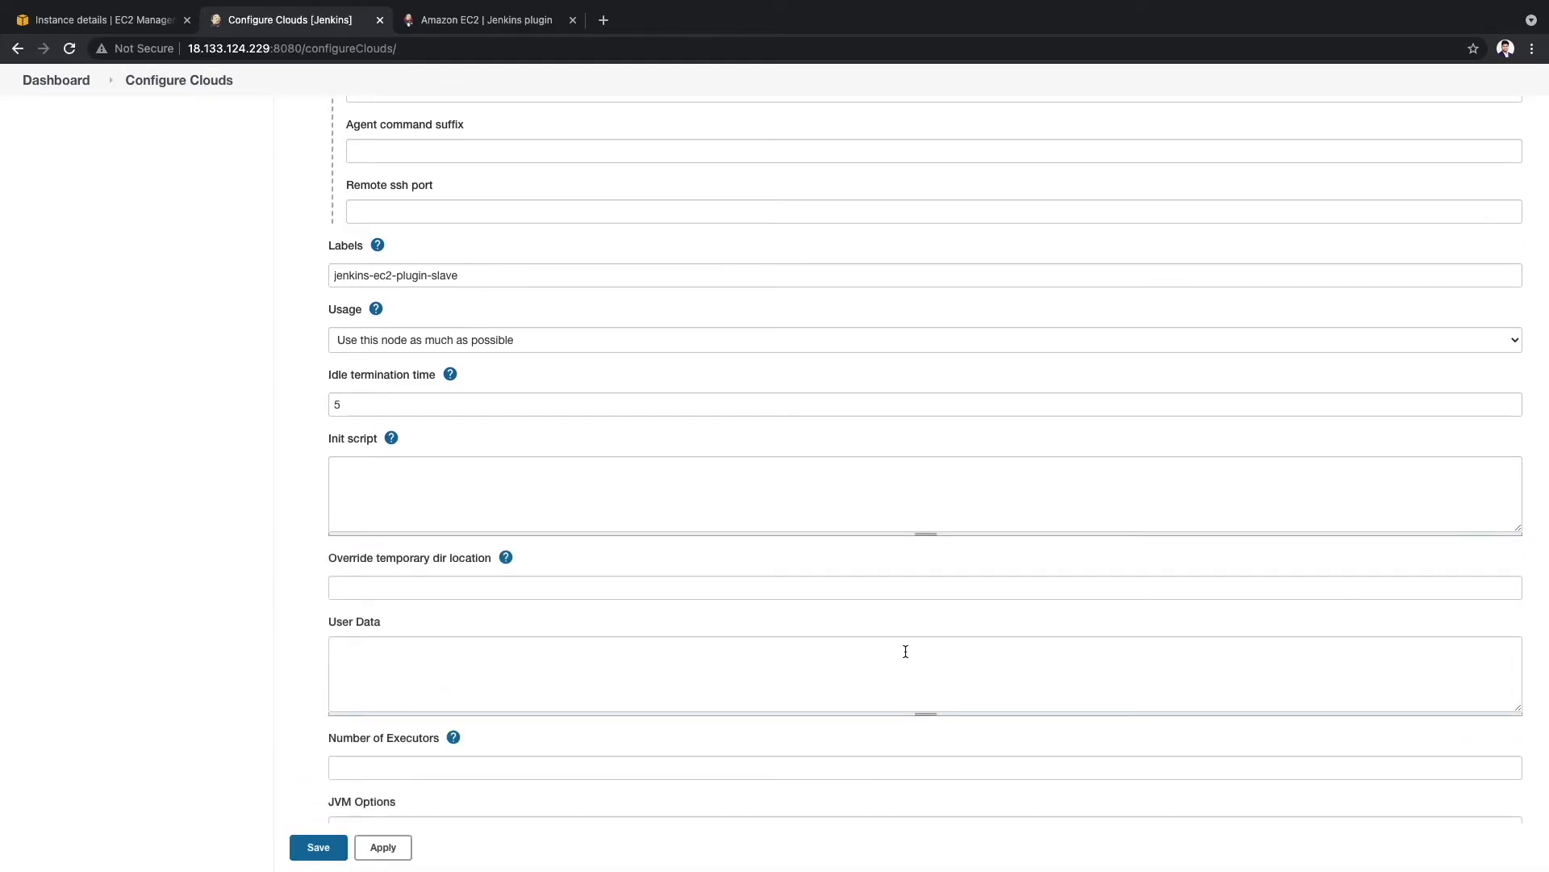
scroll(590, 659, down, 1)
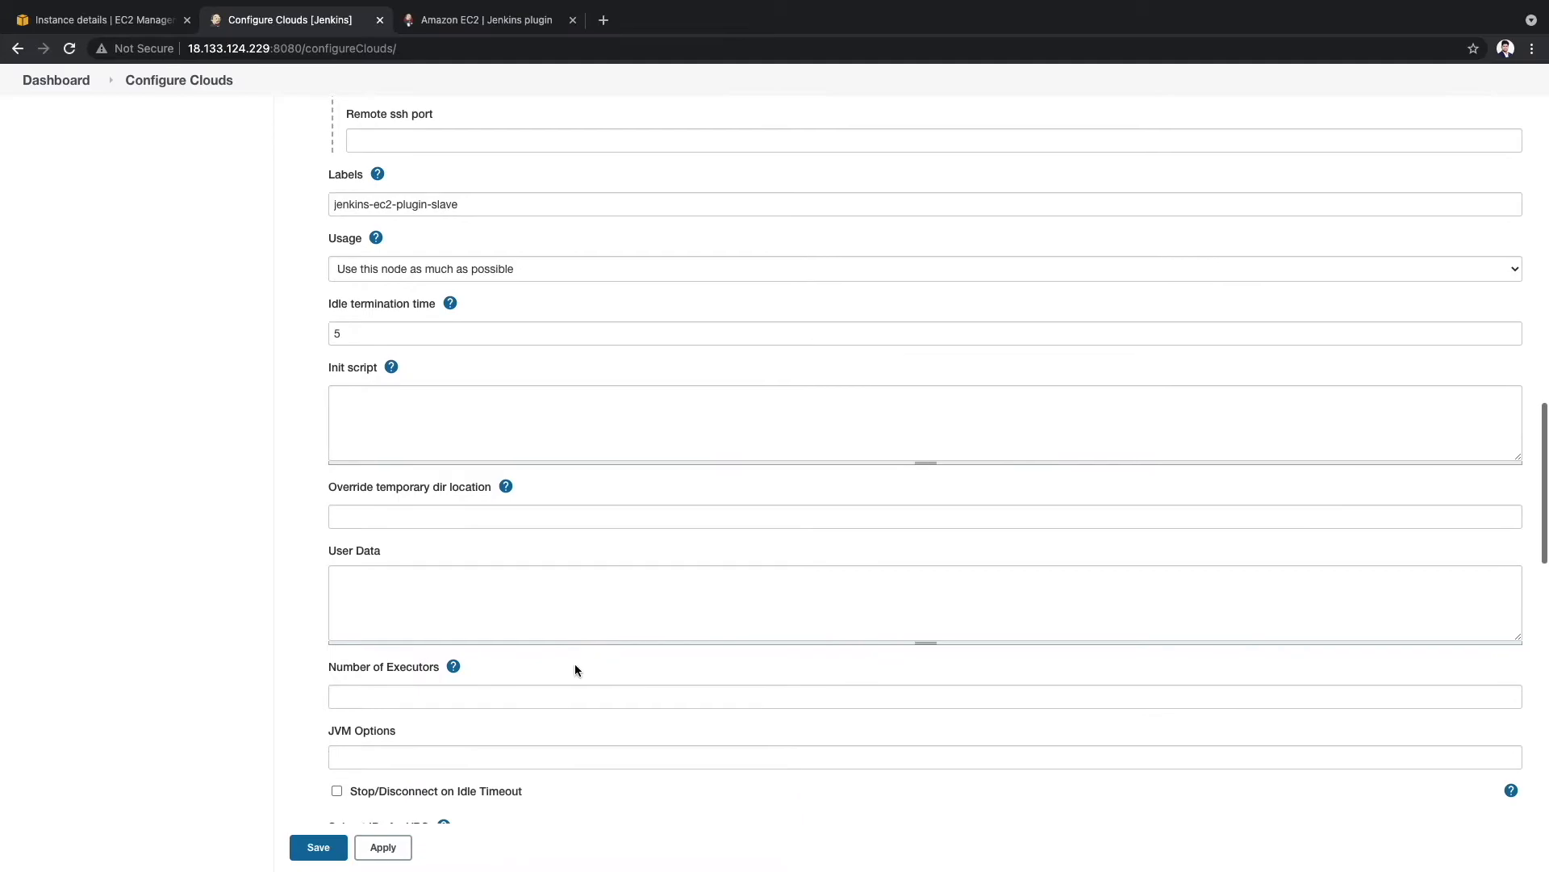
click(380, 689)
text(2)
Copy the subnet IDs from the AWS VPC console into the AMI's VPC subnet IDs as subnet-870195cb, subnet-20252049, subnet-7627660c.
scroll(380, 692, down, 3)
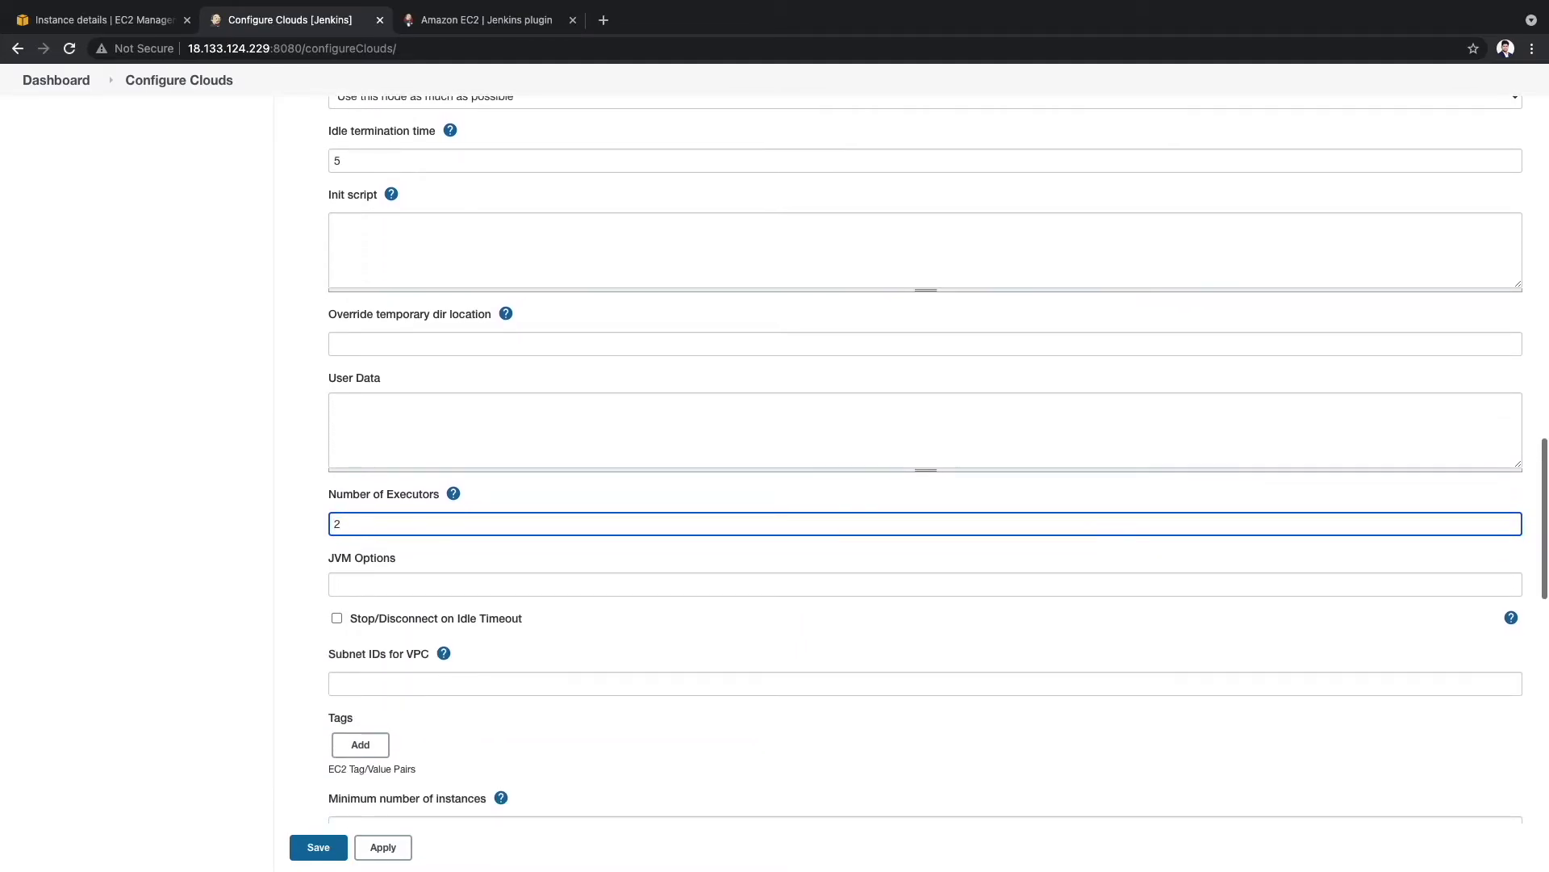
click(366, 687)
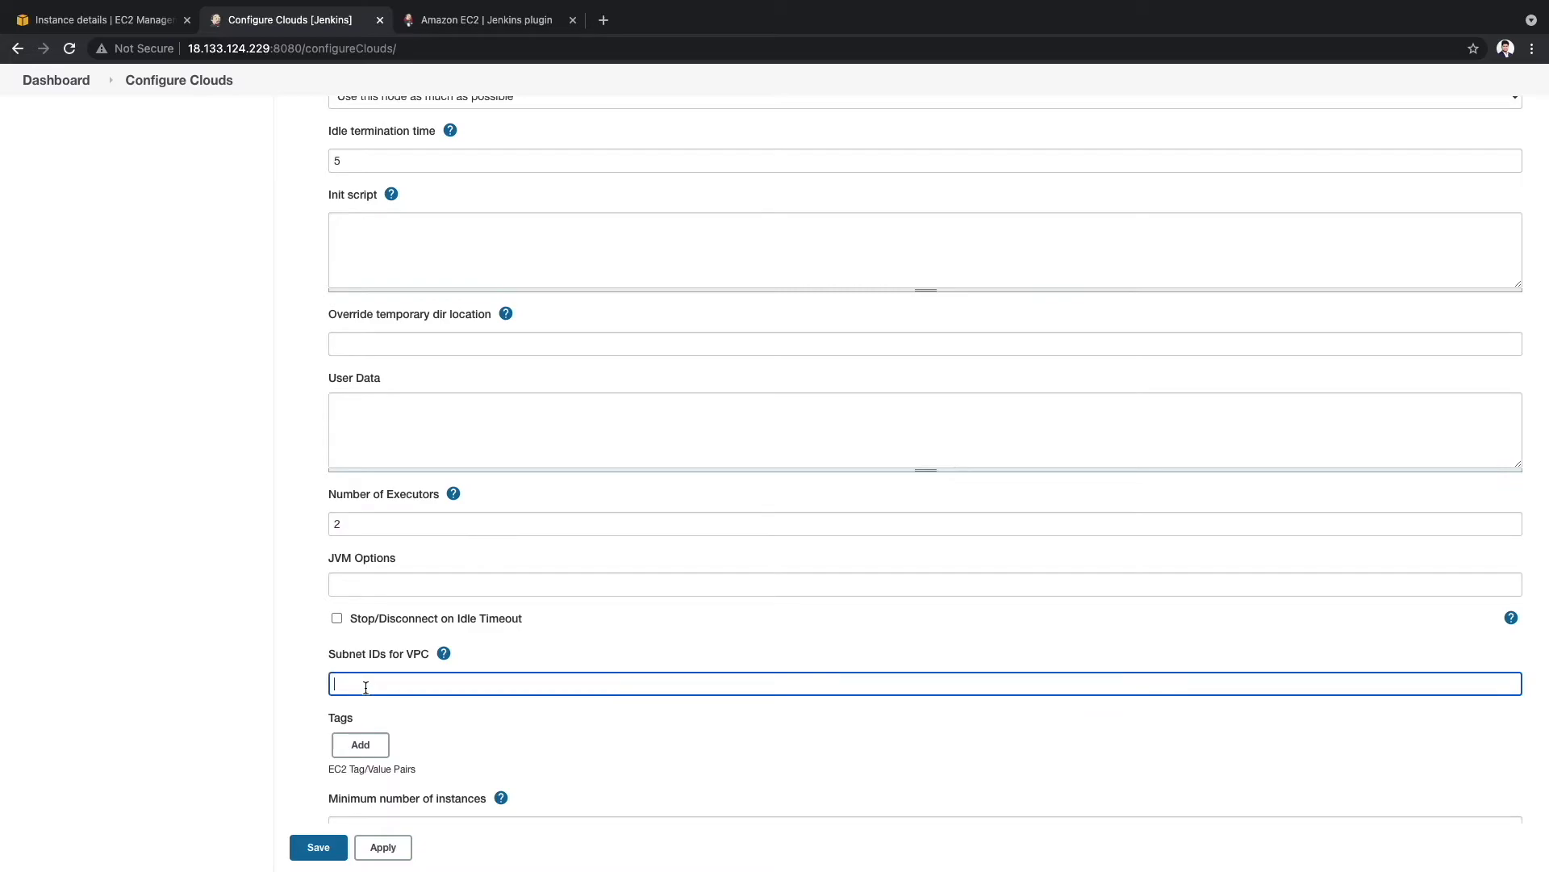
click(141, 19)
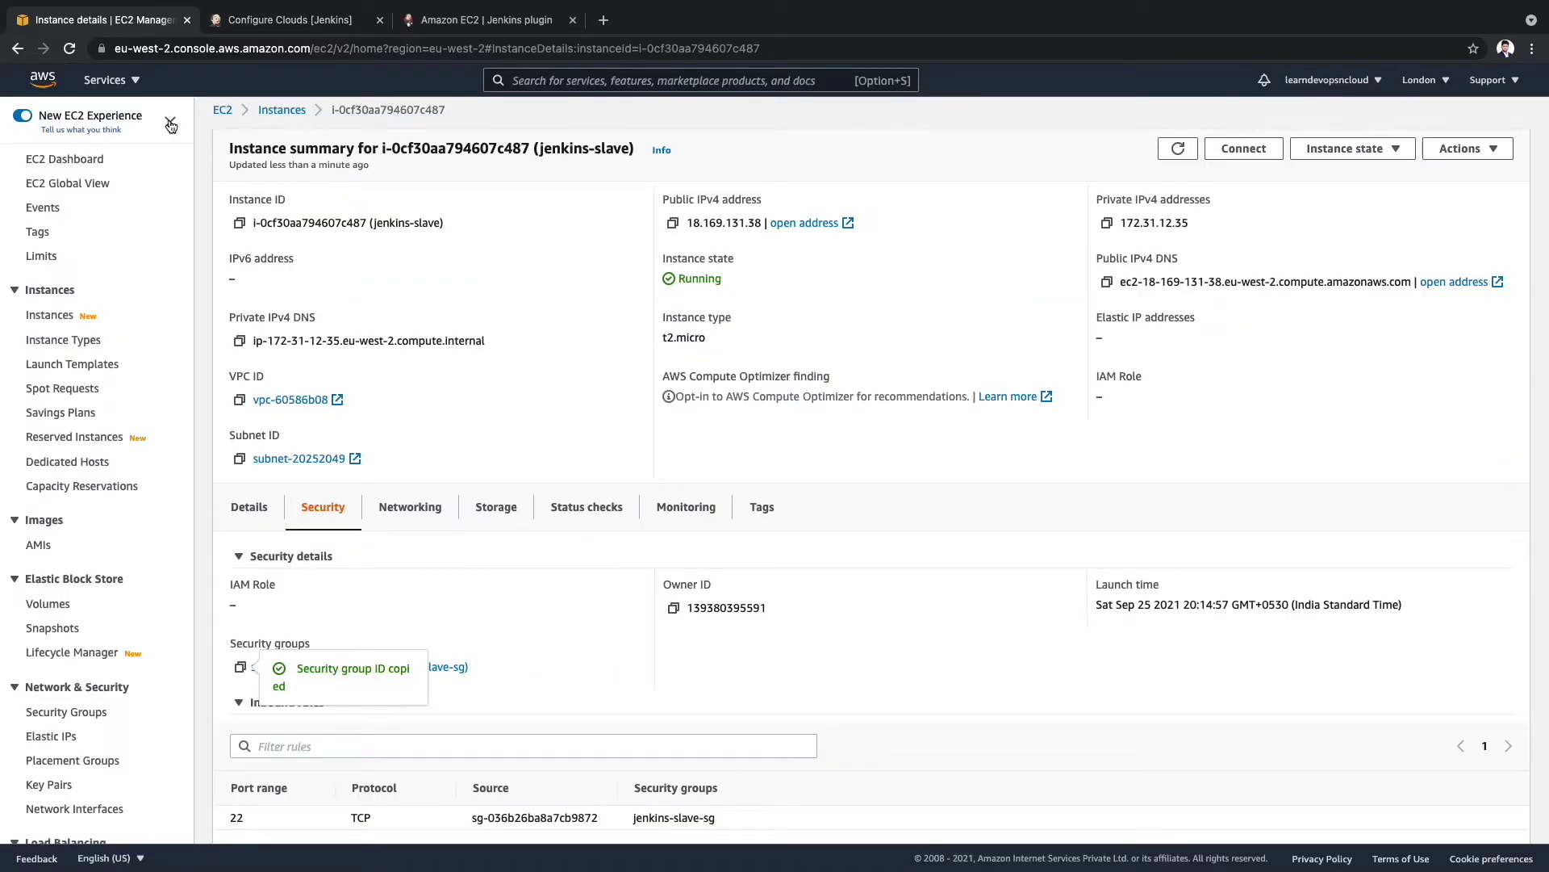
click(105, 81)
click(89, 296)
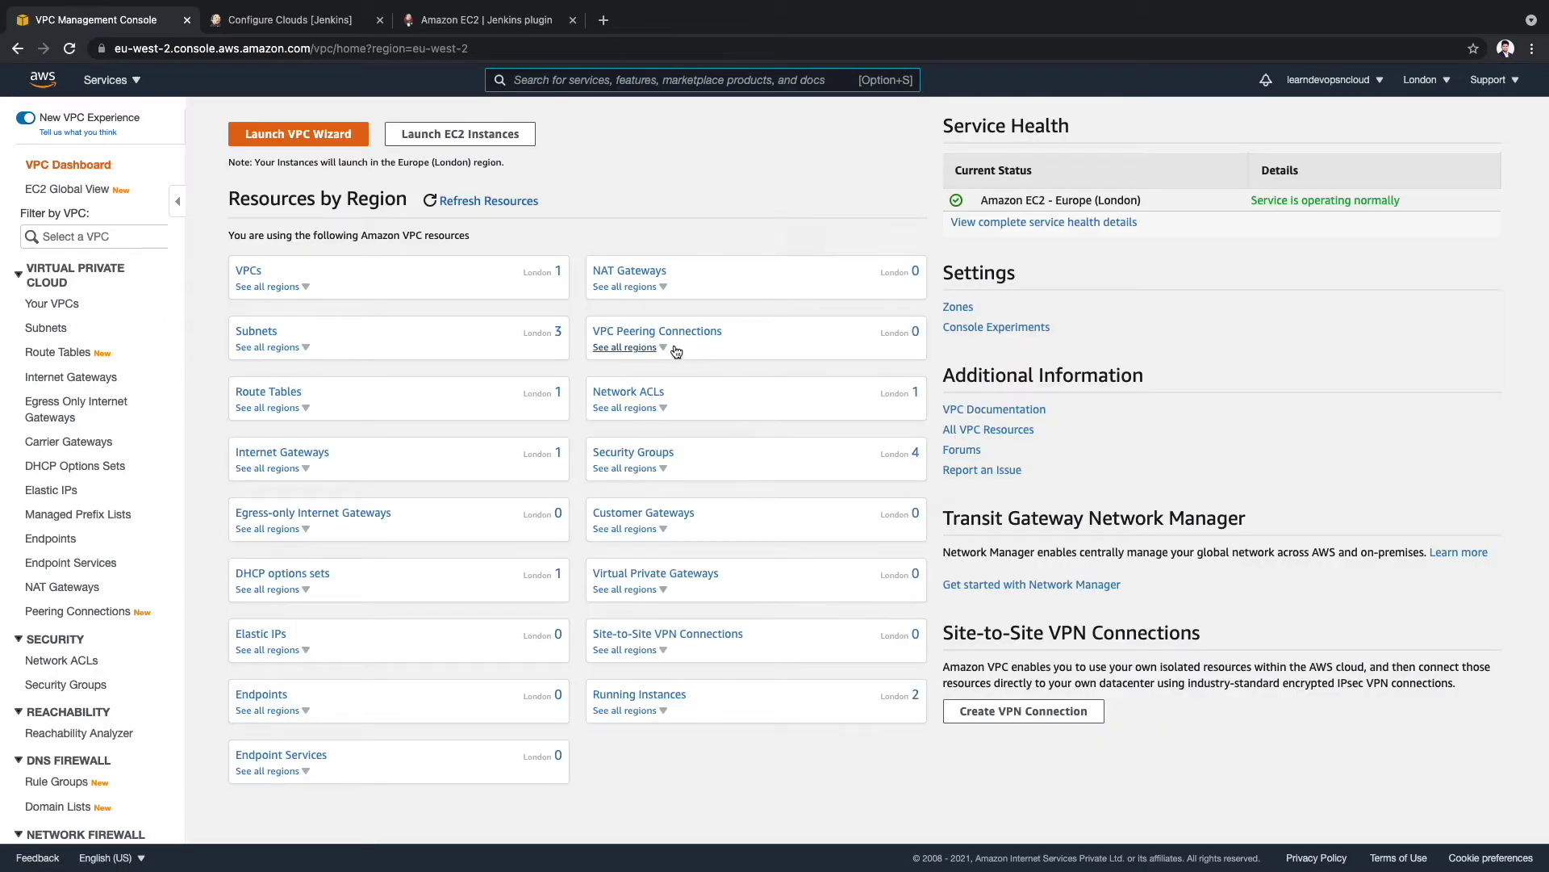
click(256, 331)
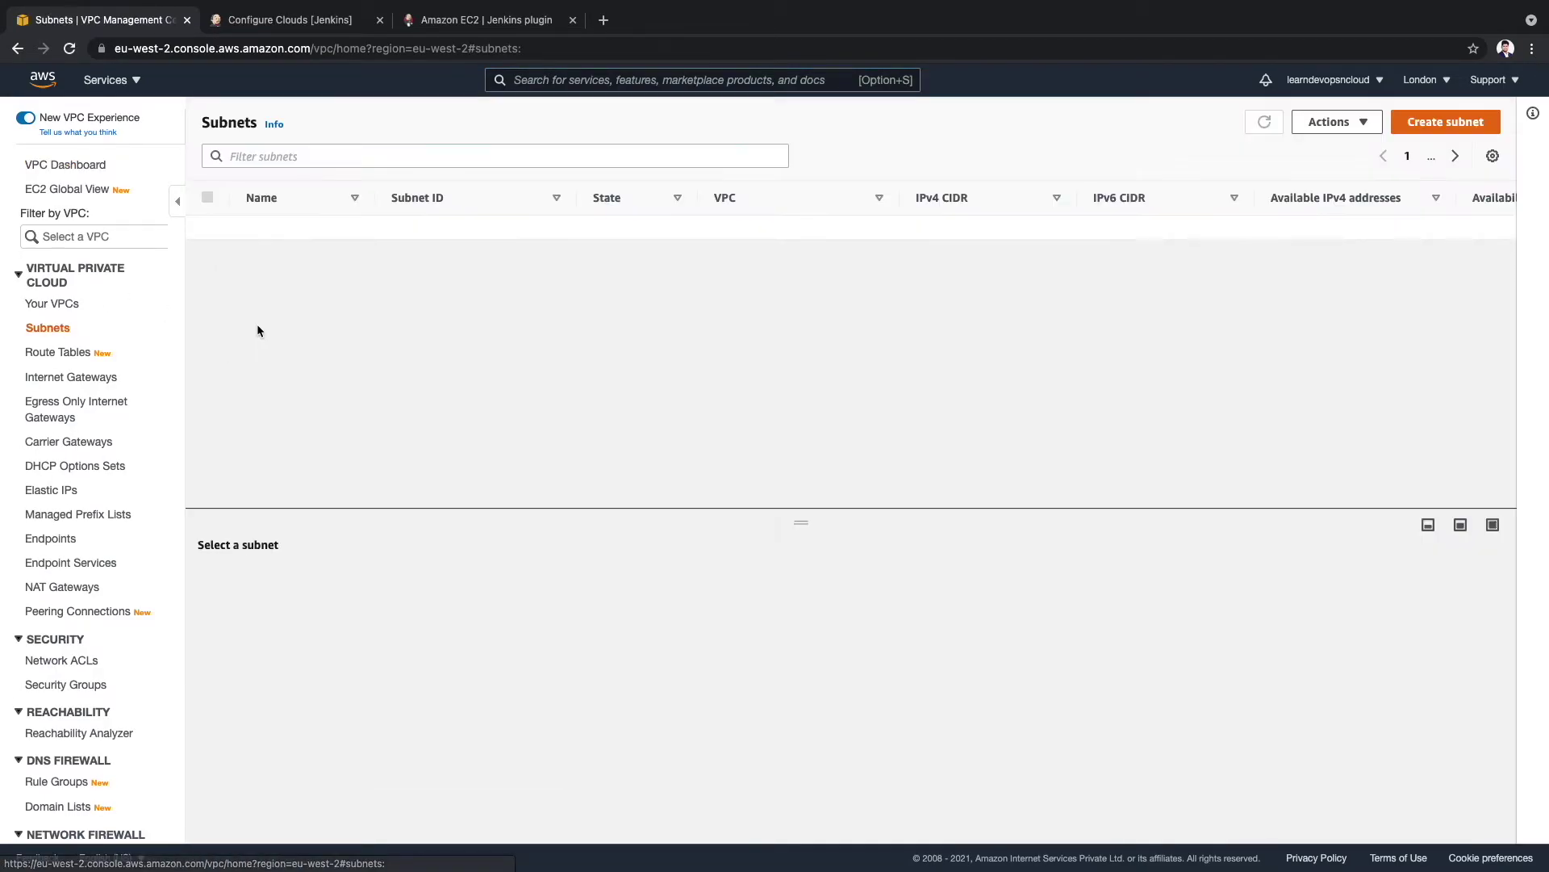
drag(493, 229, 384, 231)
key(ctrl+Tab)
Add an EC2 tag to the AMI with the name Name and the value jenkins-ec2-plugin-slave.
scroll(605, 646, down, 2)
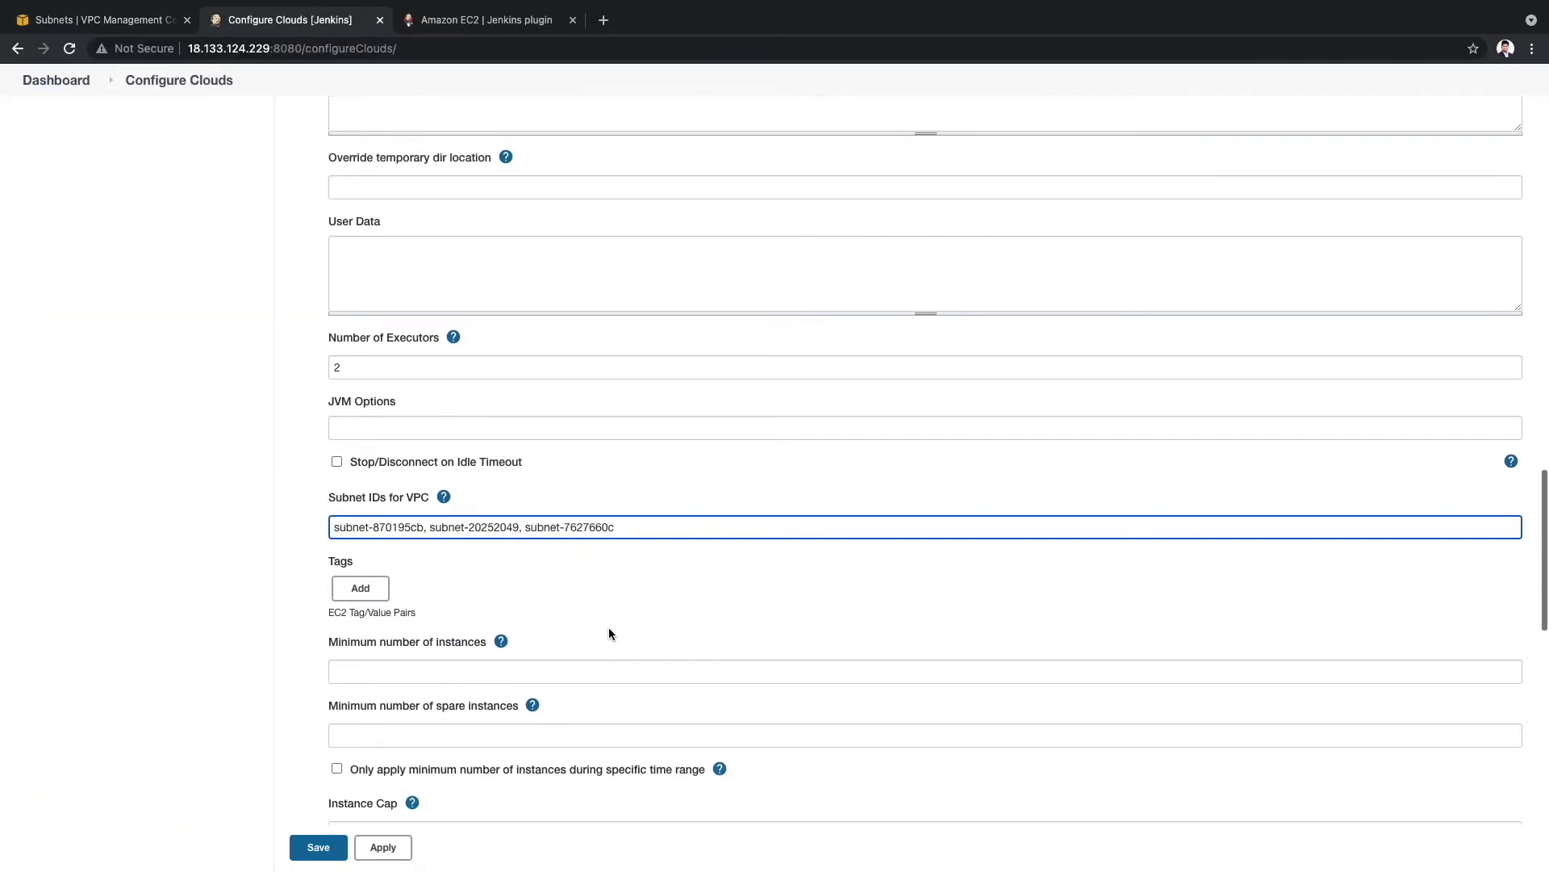
click(361, 560)
click(375, 592)
text(Name)
key(Tab)
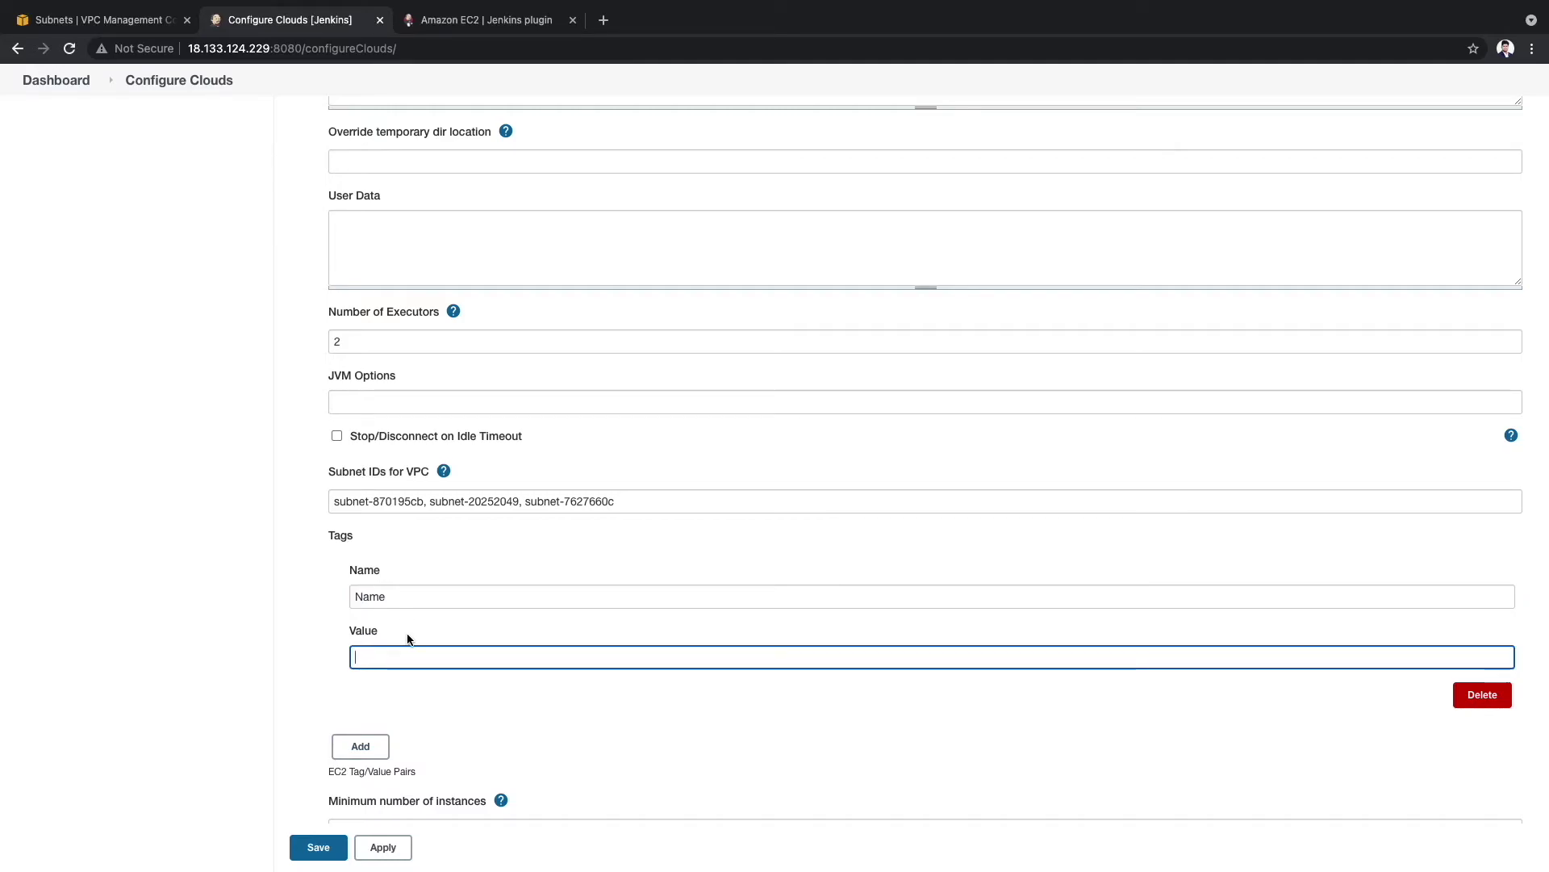
key(super+v)
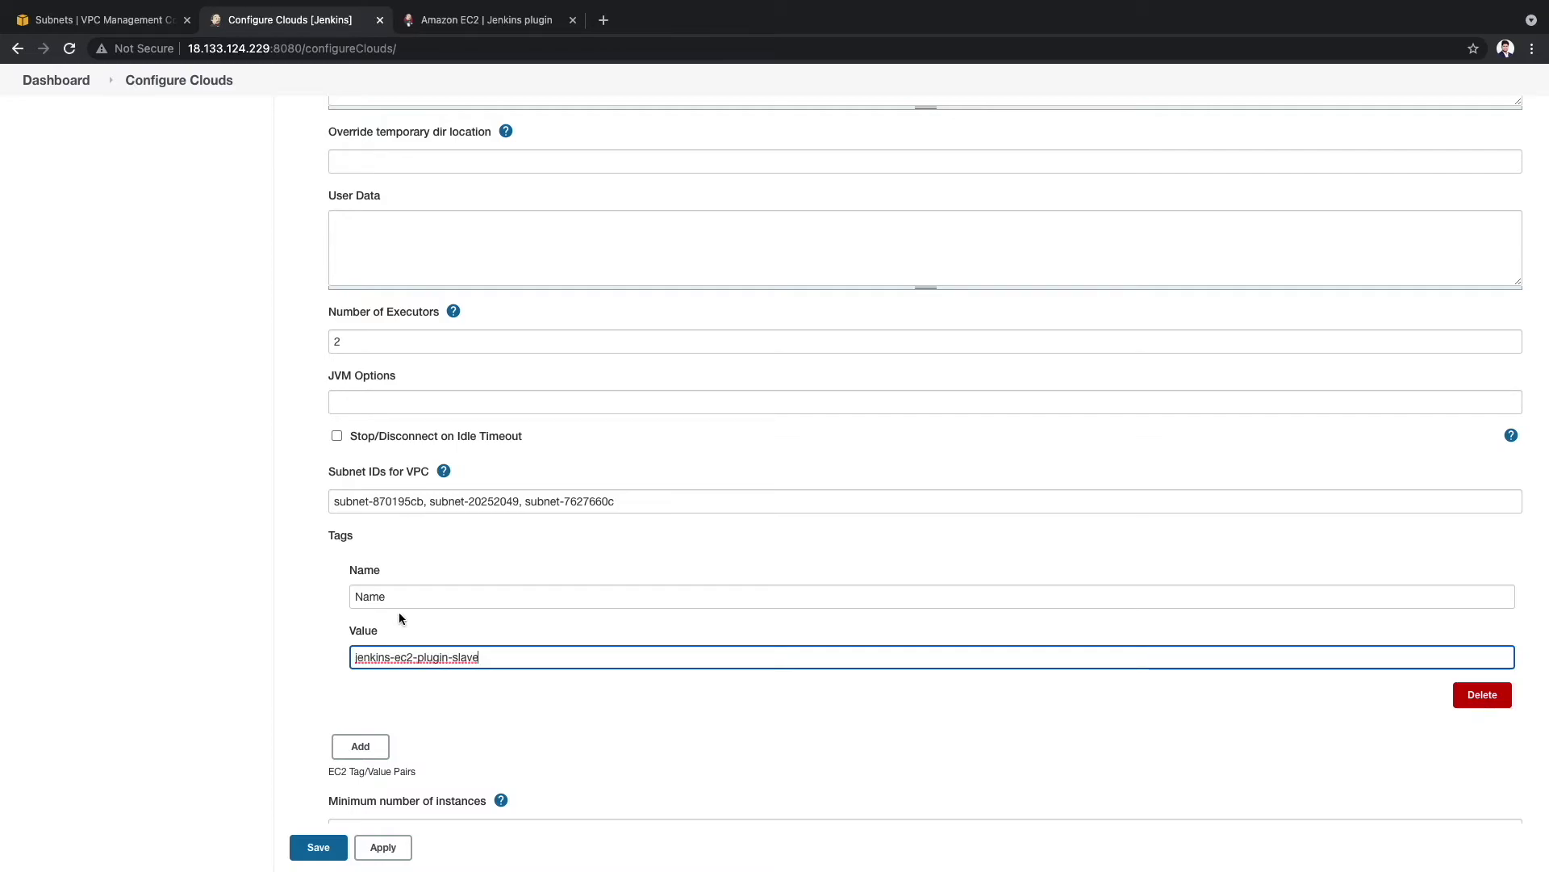
Set the AMI's host key verification strategy to accept-new.
scroll(399, 611, down, 2)
scroll(398, 610, down, 2)
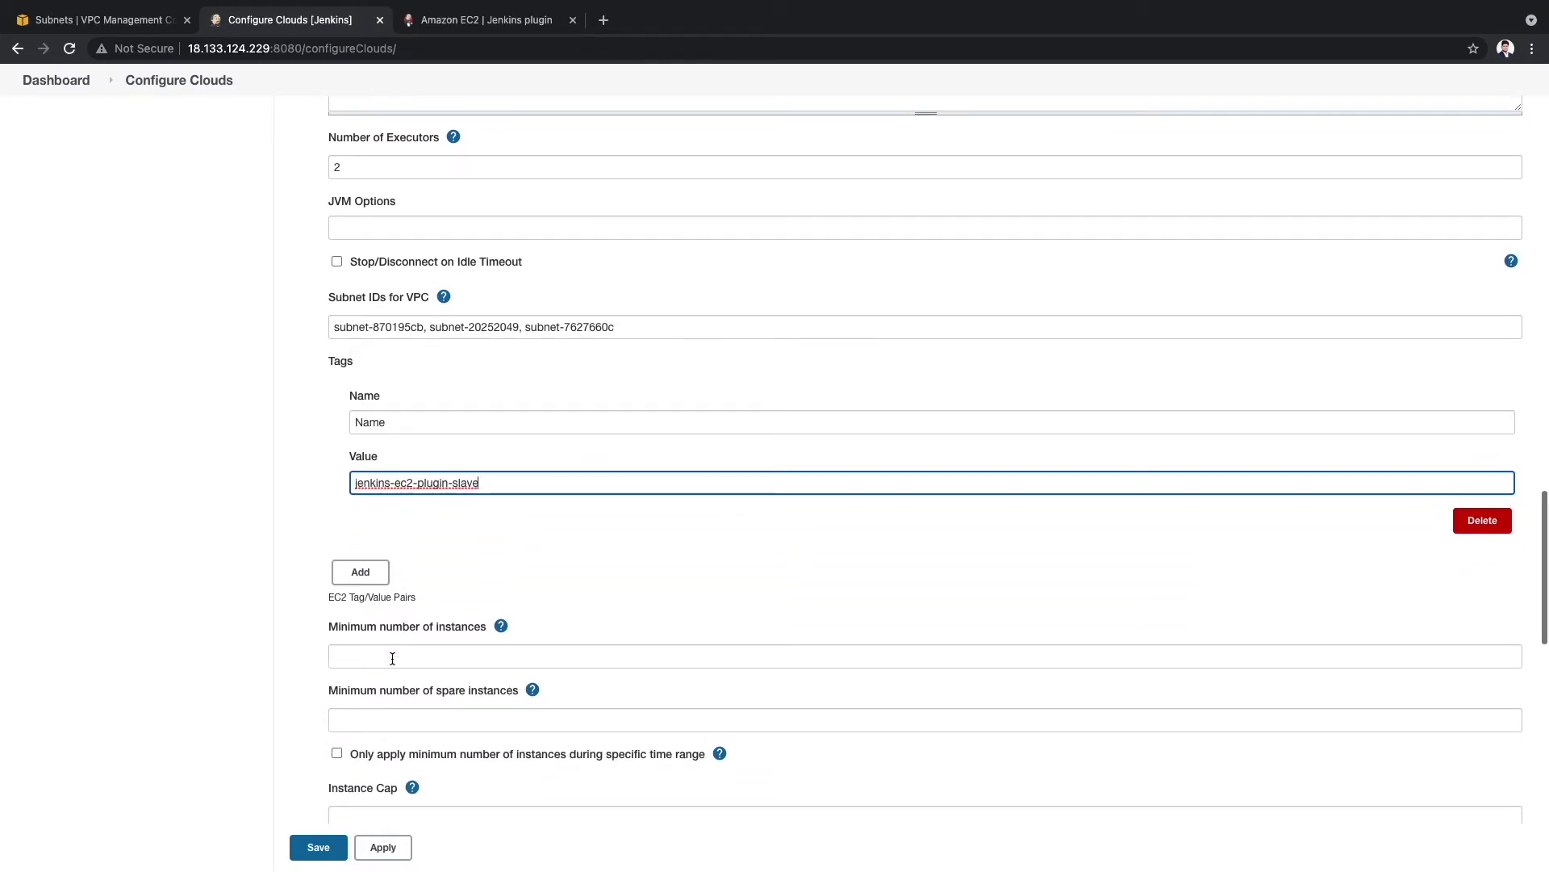
click(403, 661)
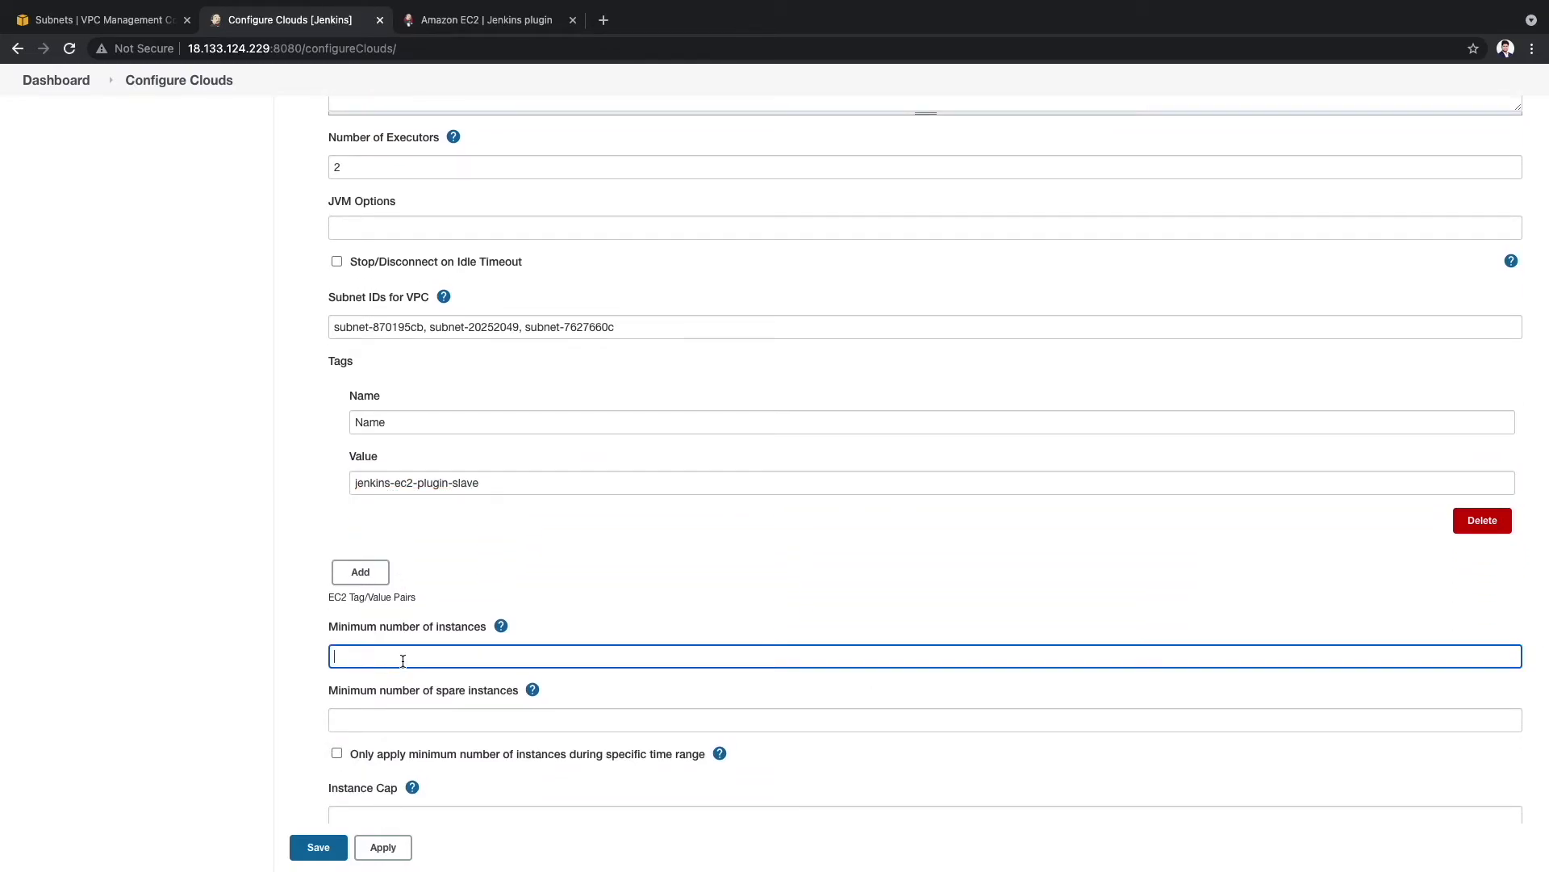
scroll(403, 661, down, 4)
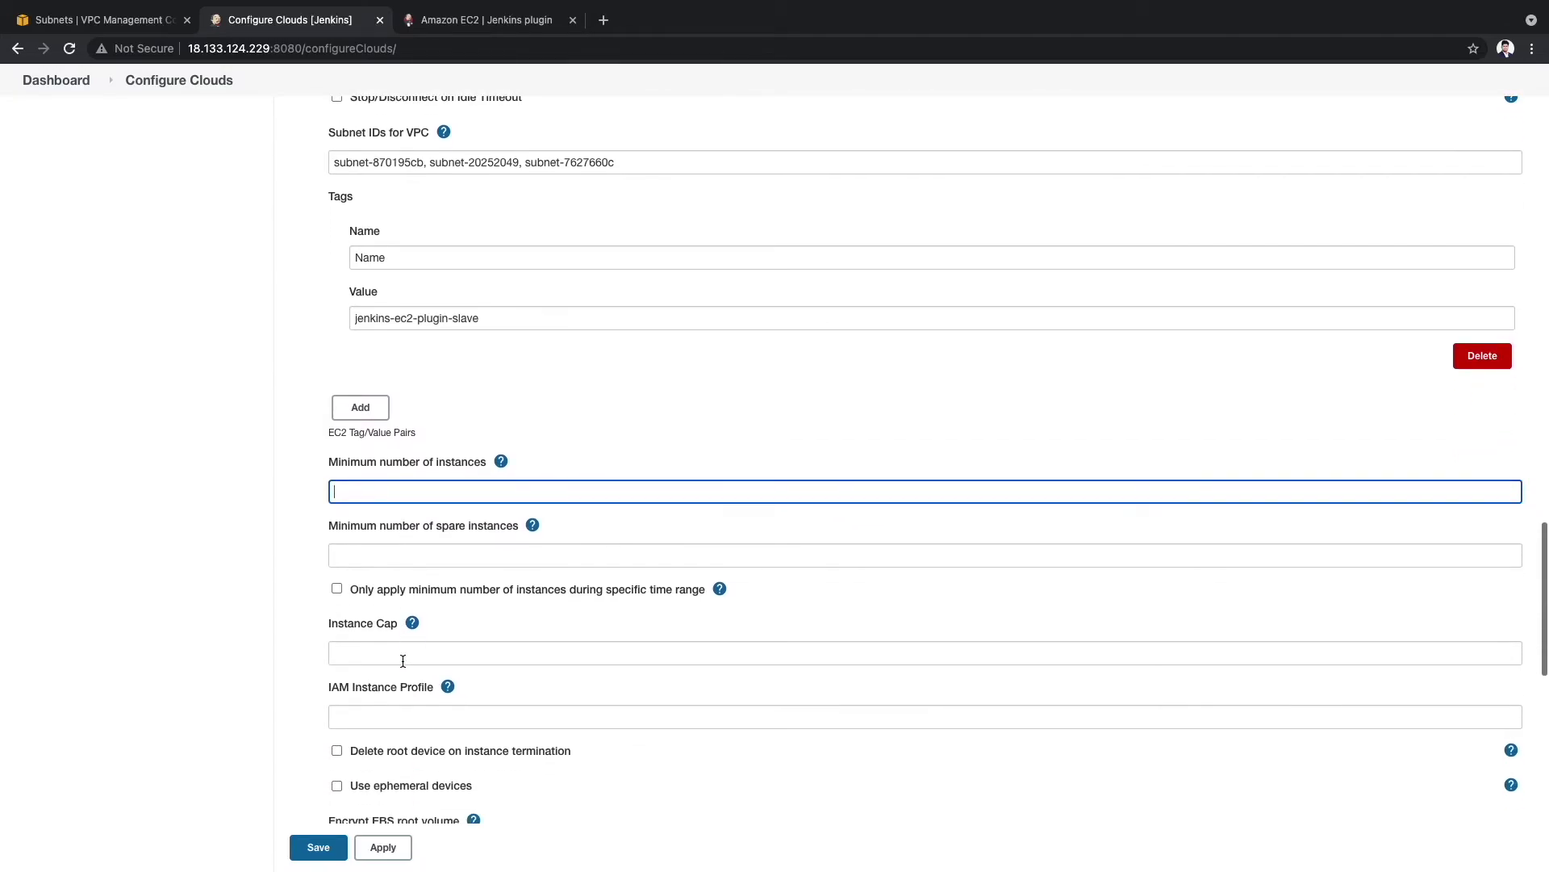
scroll(403, 661, down, 5)
scroll(400, 660, down, 6)
scroll(401, 662, down, 3)
click(444, 728)
click(428, 752)
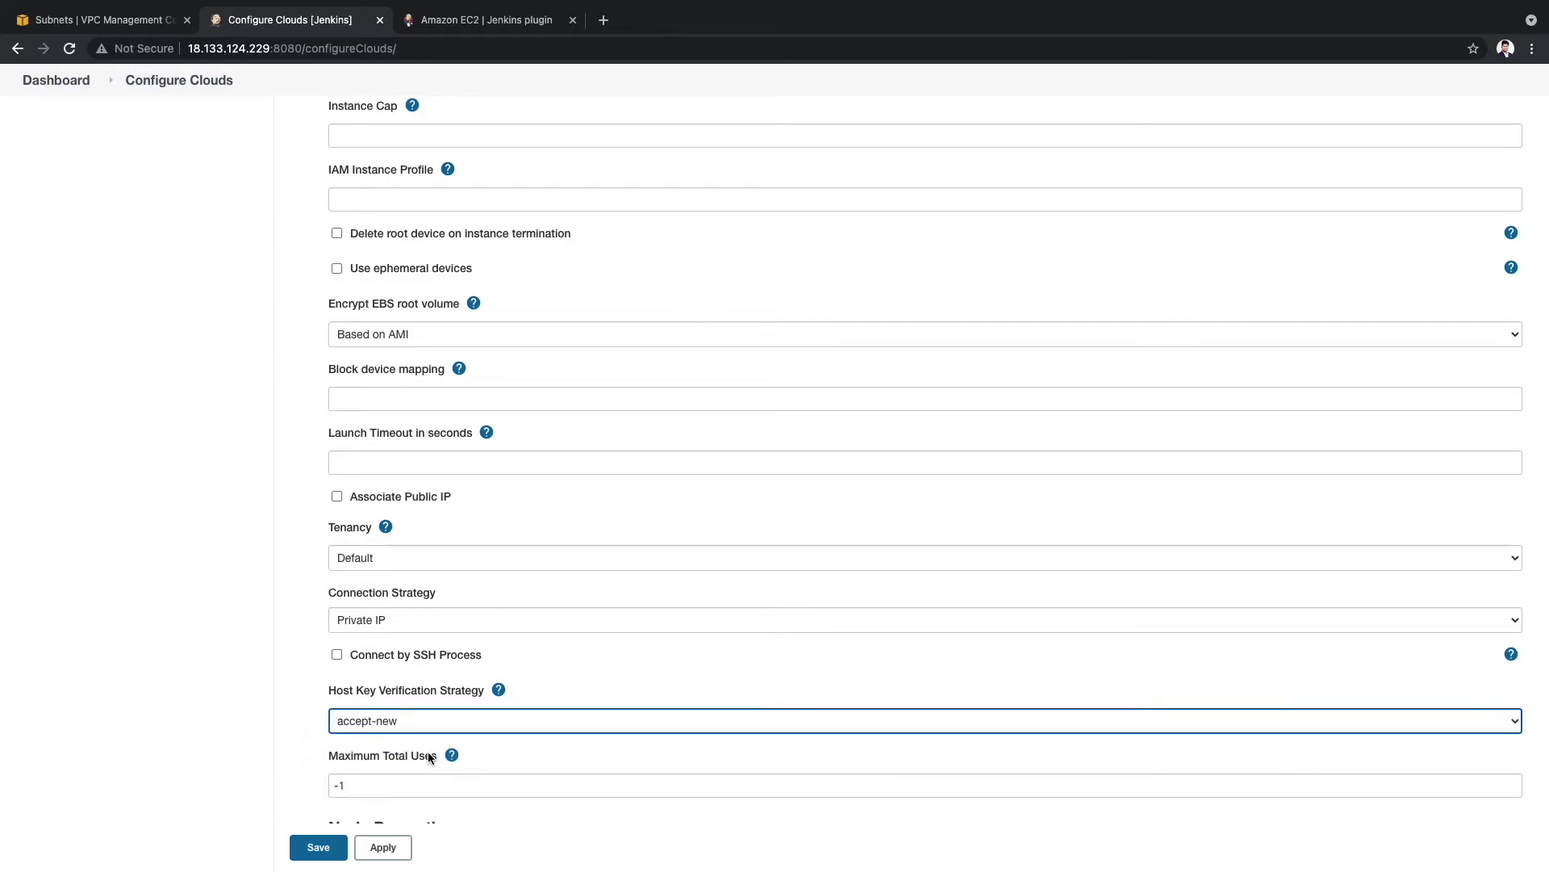
Save the cloud configuration and open the Jenkins nodes overview.
scroll(428, 755, down, 6)
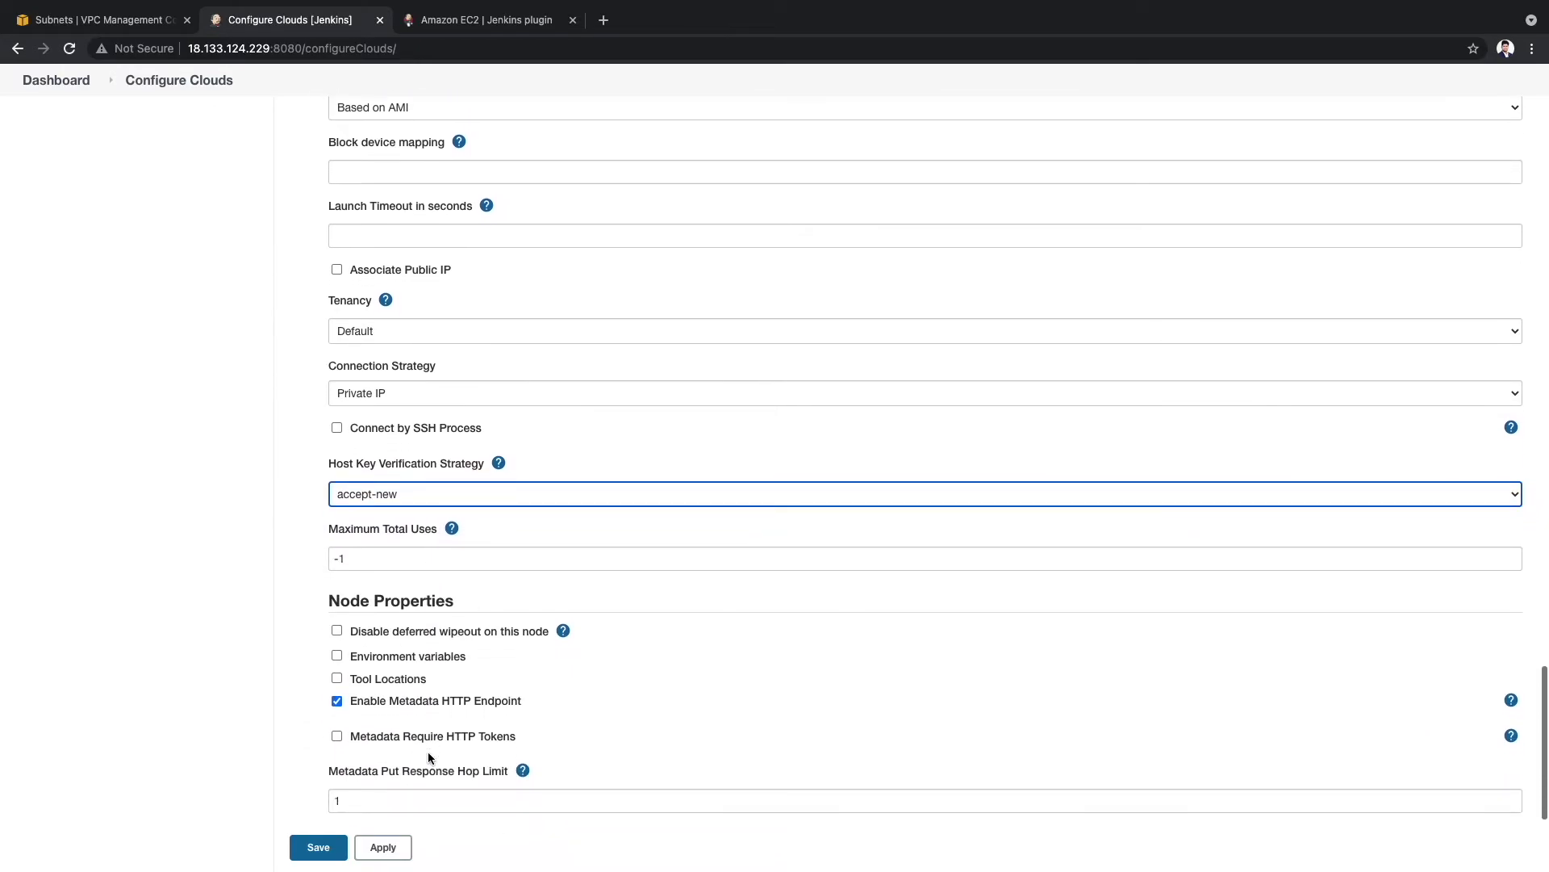
scroll(427, 752, down, 7)
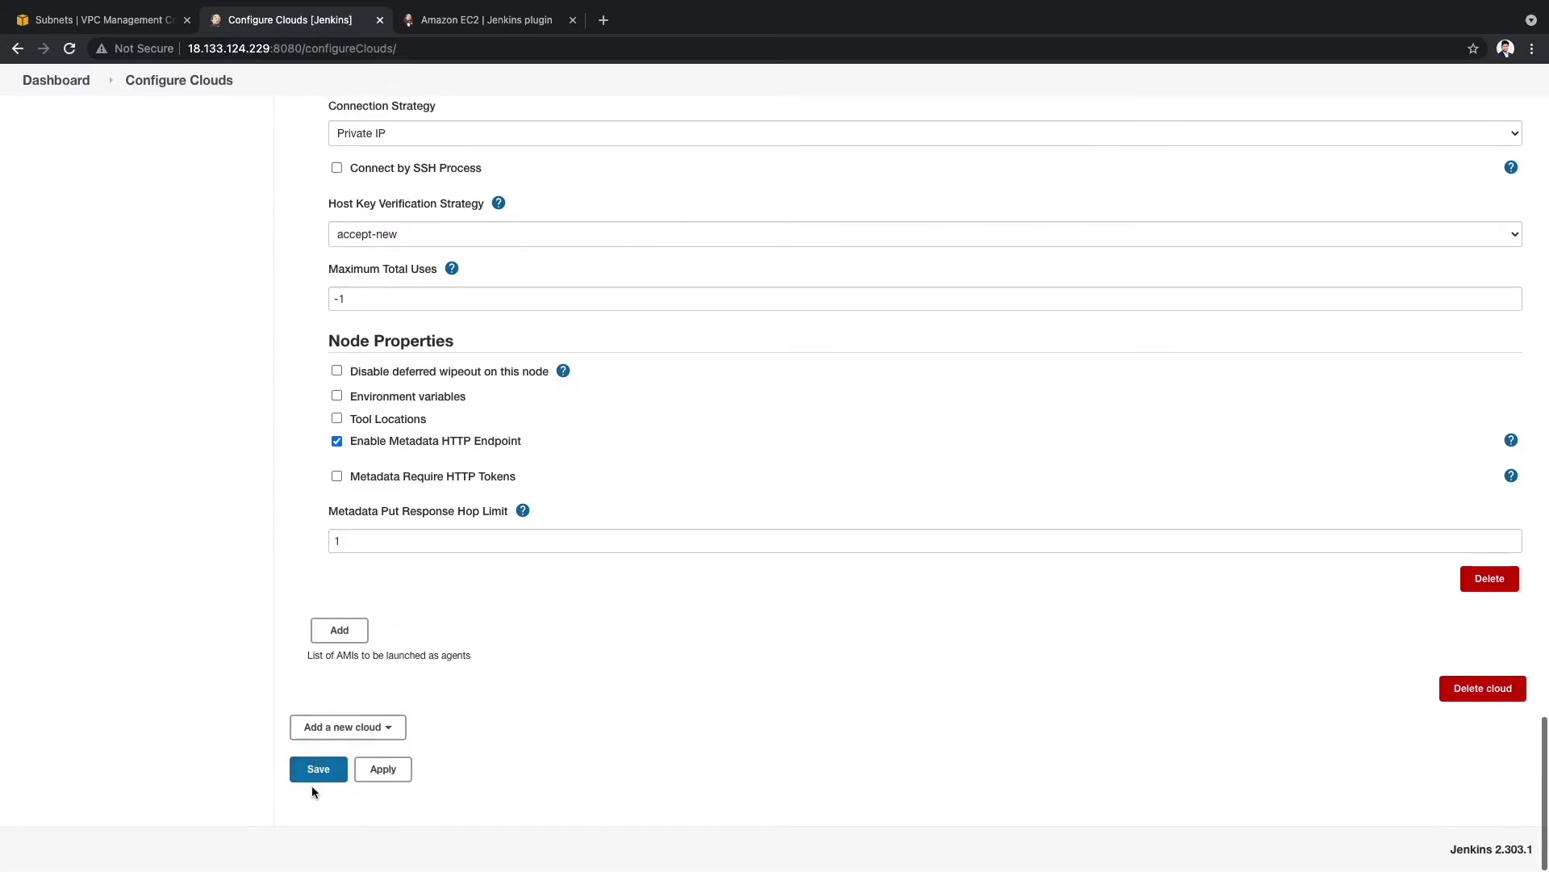
click(317, 775)
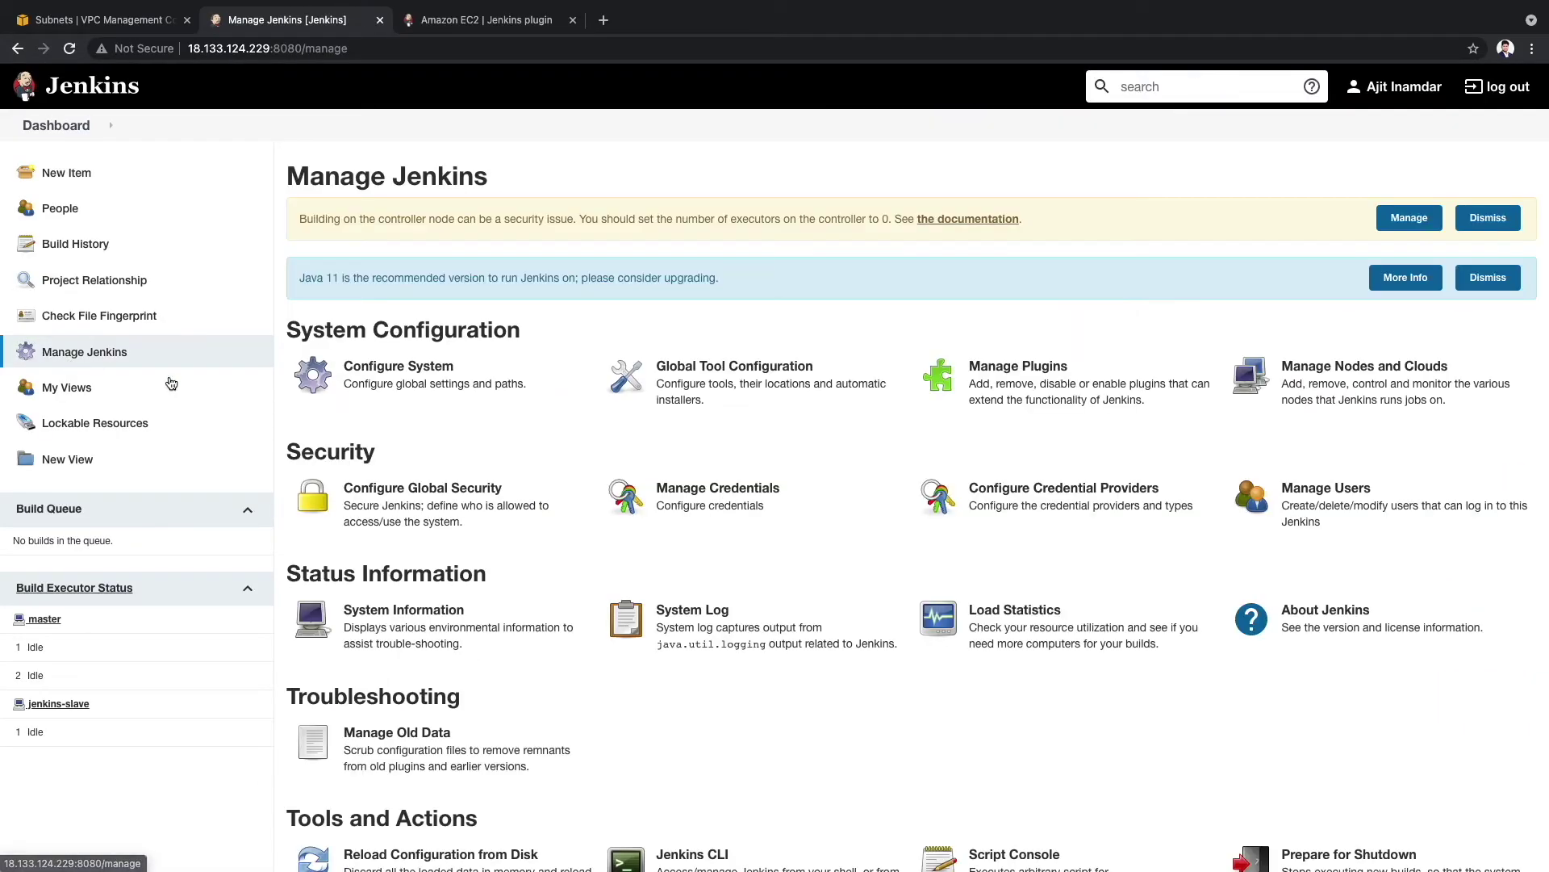
click(1379, 376)
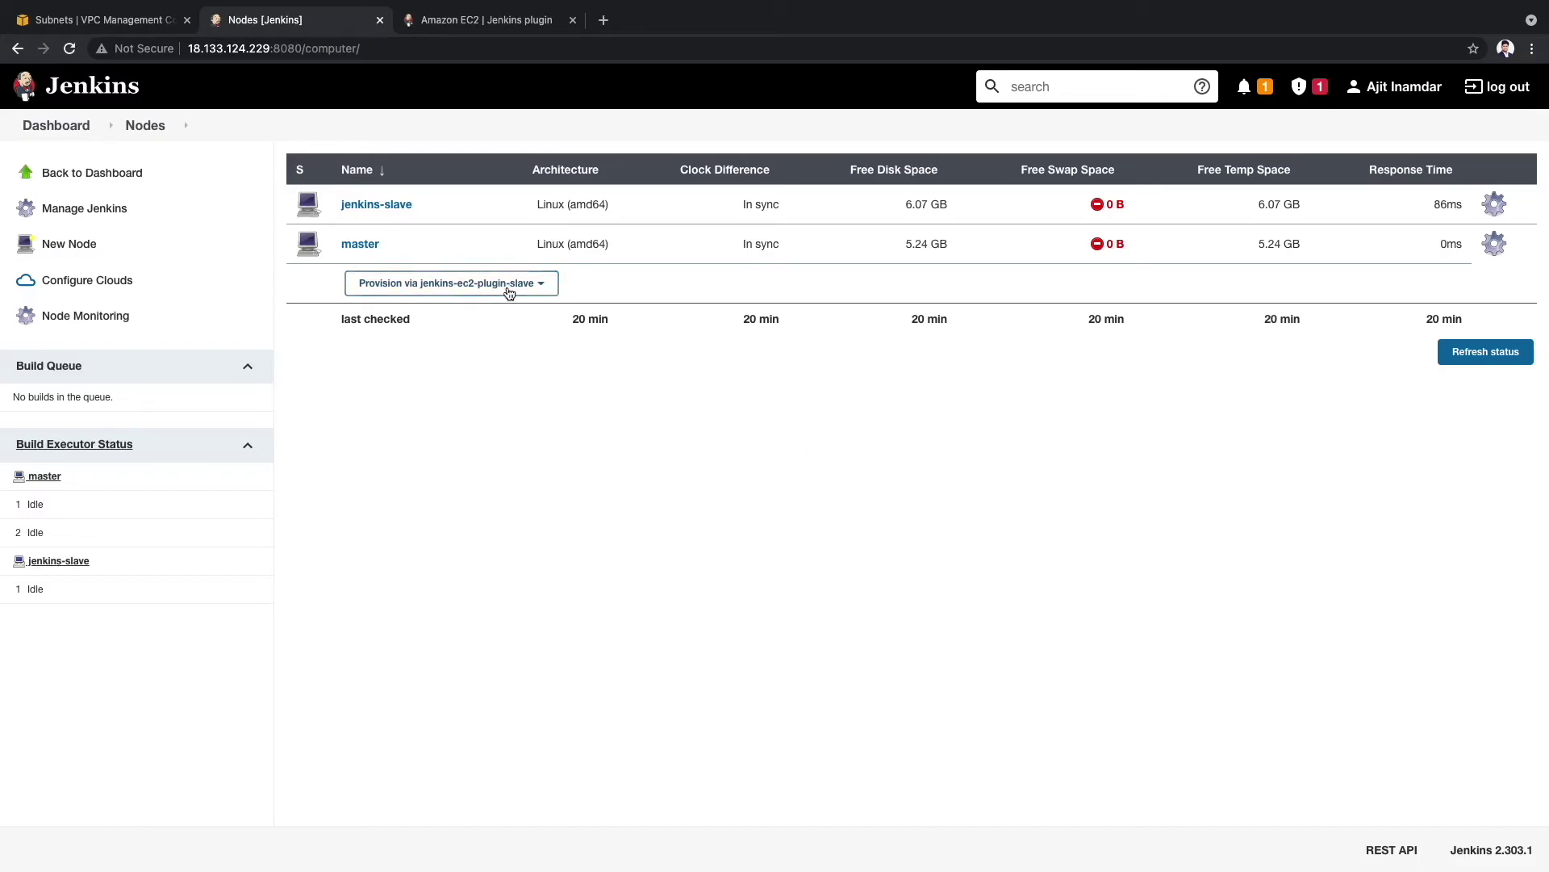
Create a freestyle project named test-build-on-ec2-plugin-slave from the Jenkins dashboard.
click(57, 125)
click(63, 171)
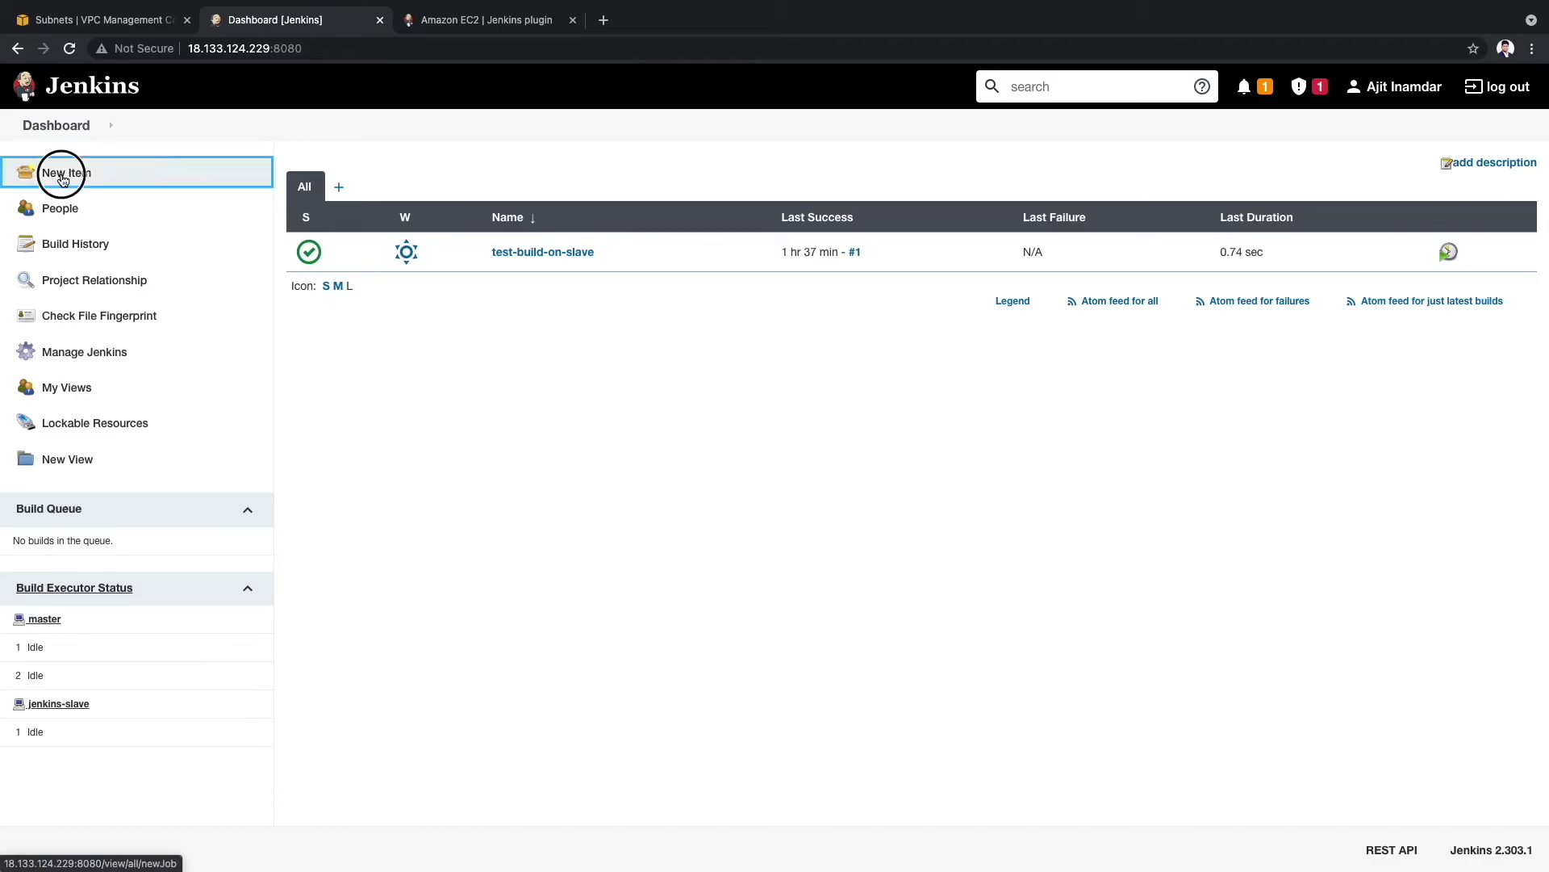
text(test-build-on-ec2-plugin-slave)
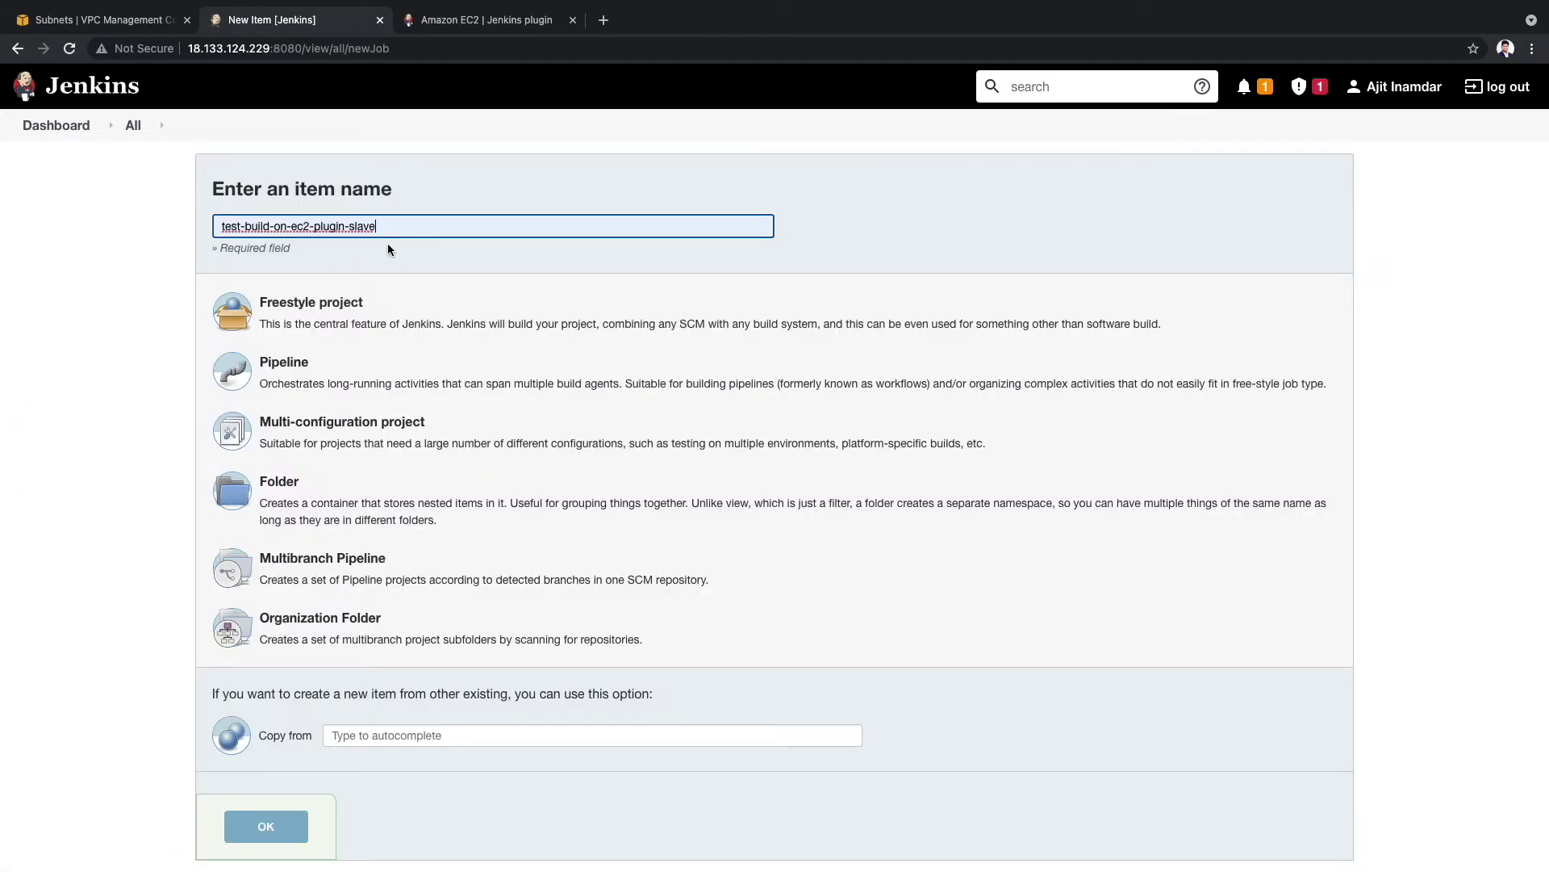
scroll(431, 420, down, 1)
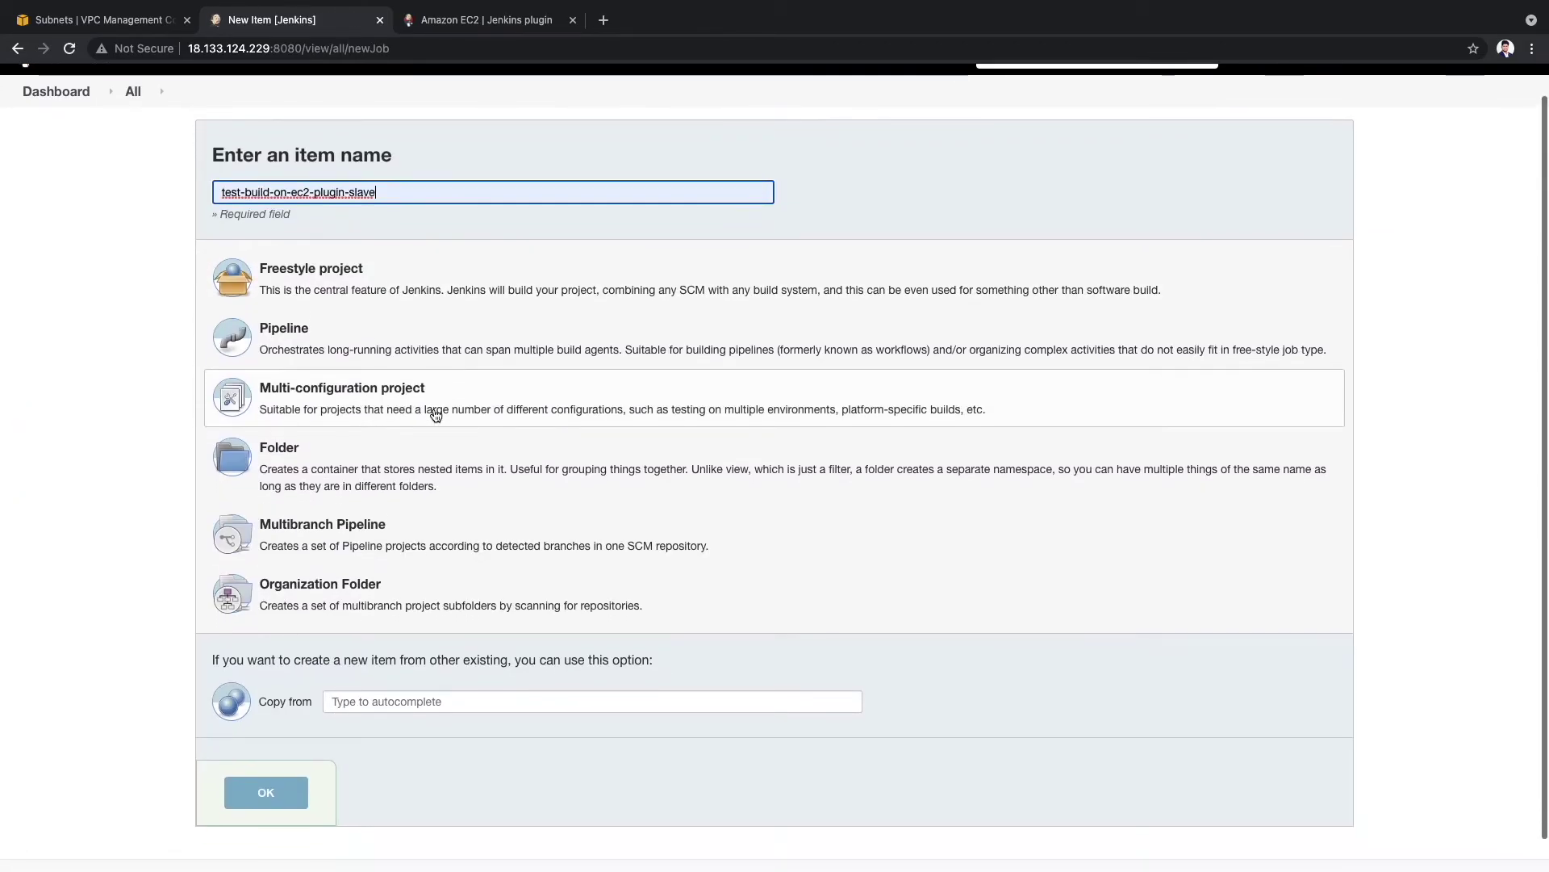
click(398, 279)
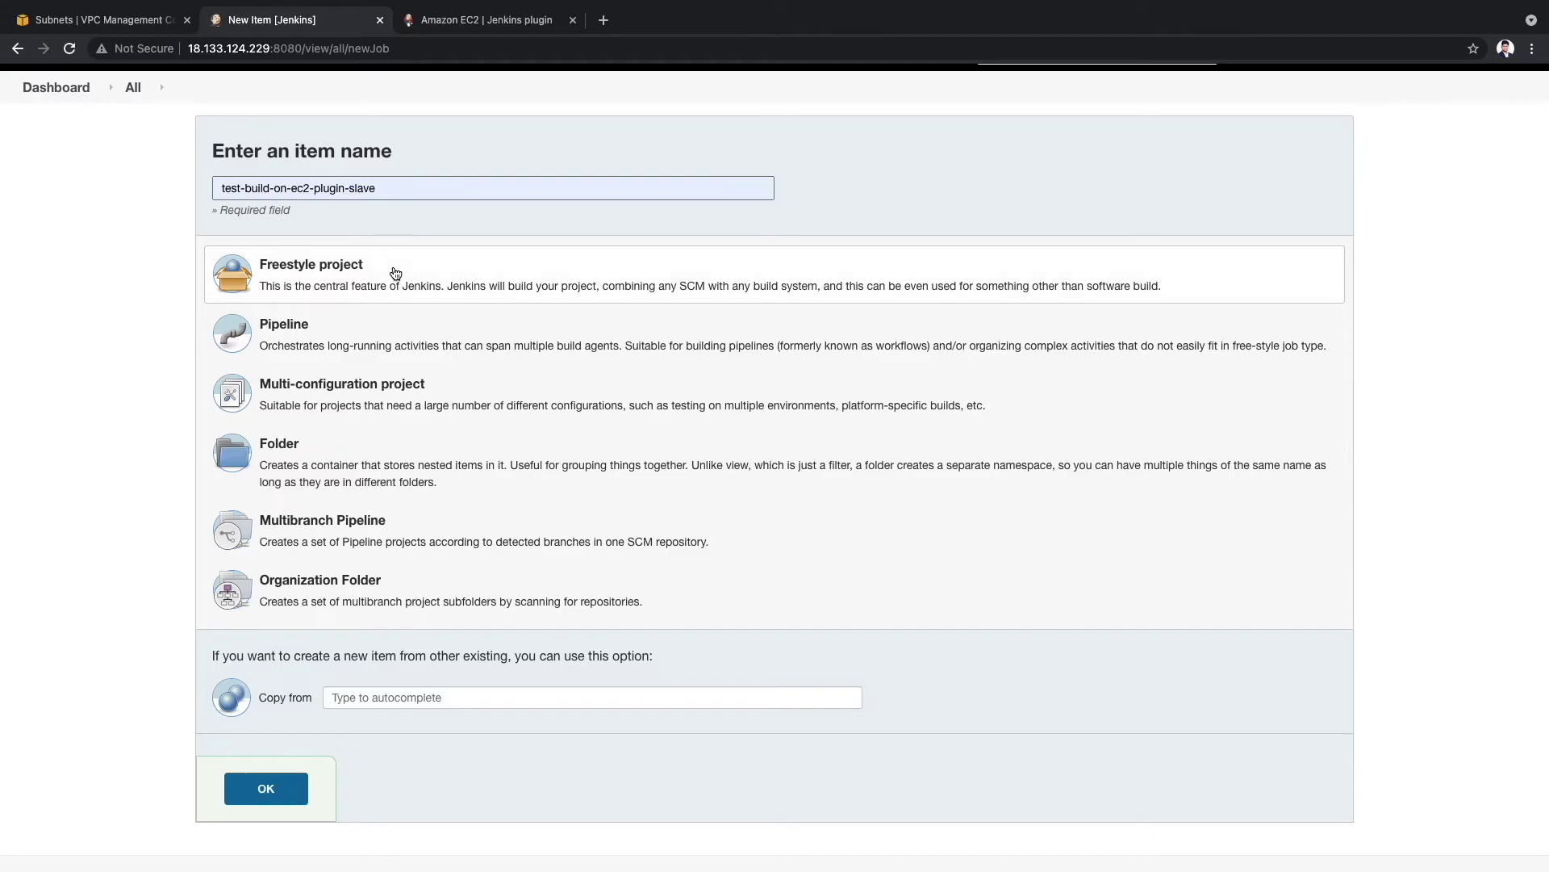
click(287, 790)
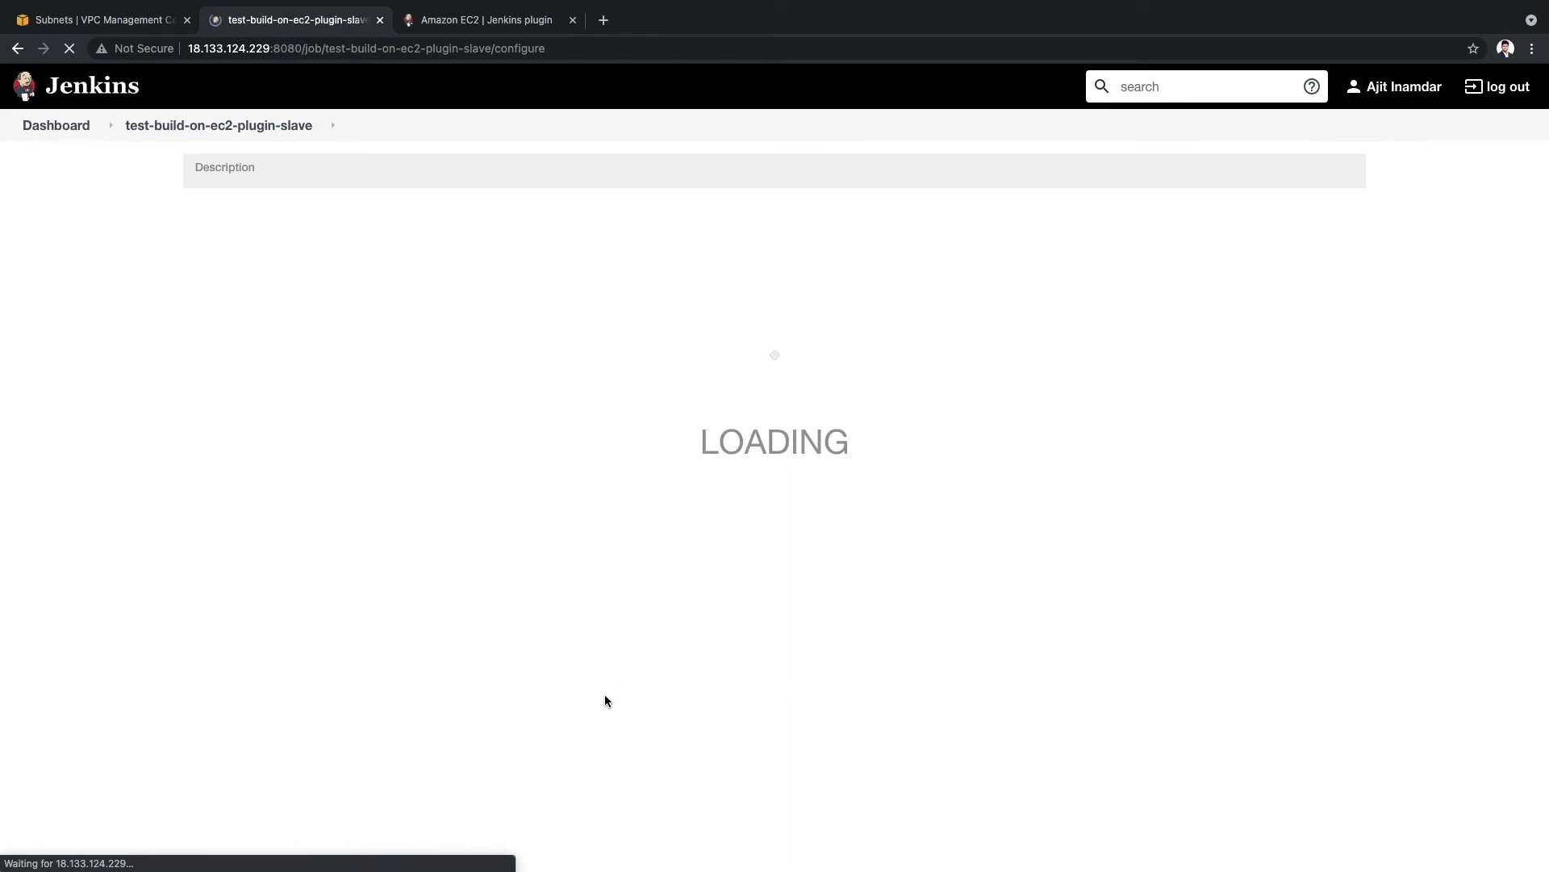
Restrict where the project can run to the label expression jenkins-ec2-plugin-slave.
scroll(370, 284, down, 3)
scroll(371, 289, down, 1)
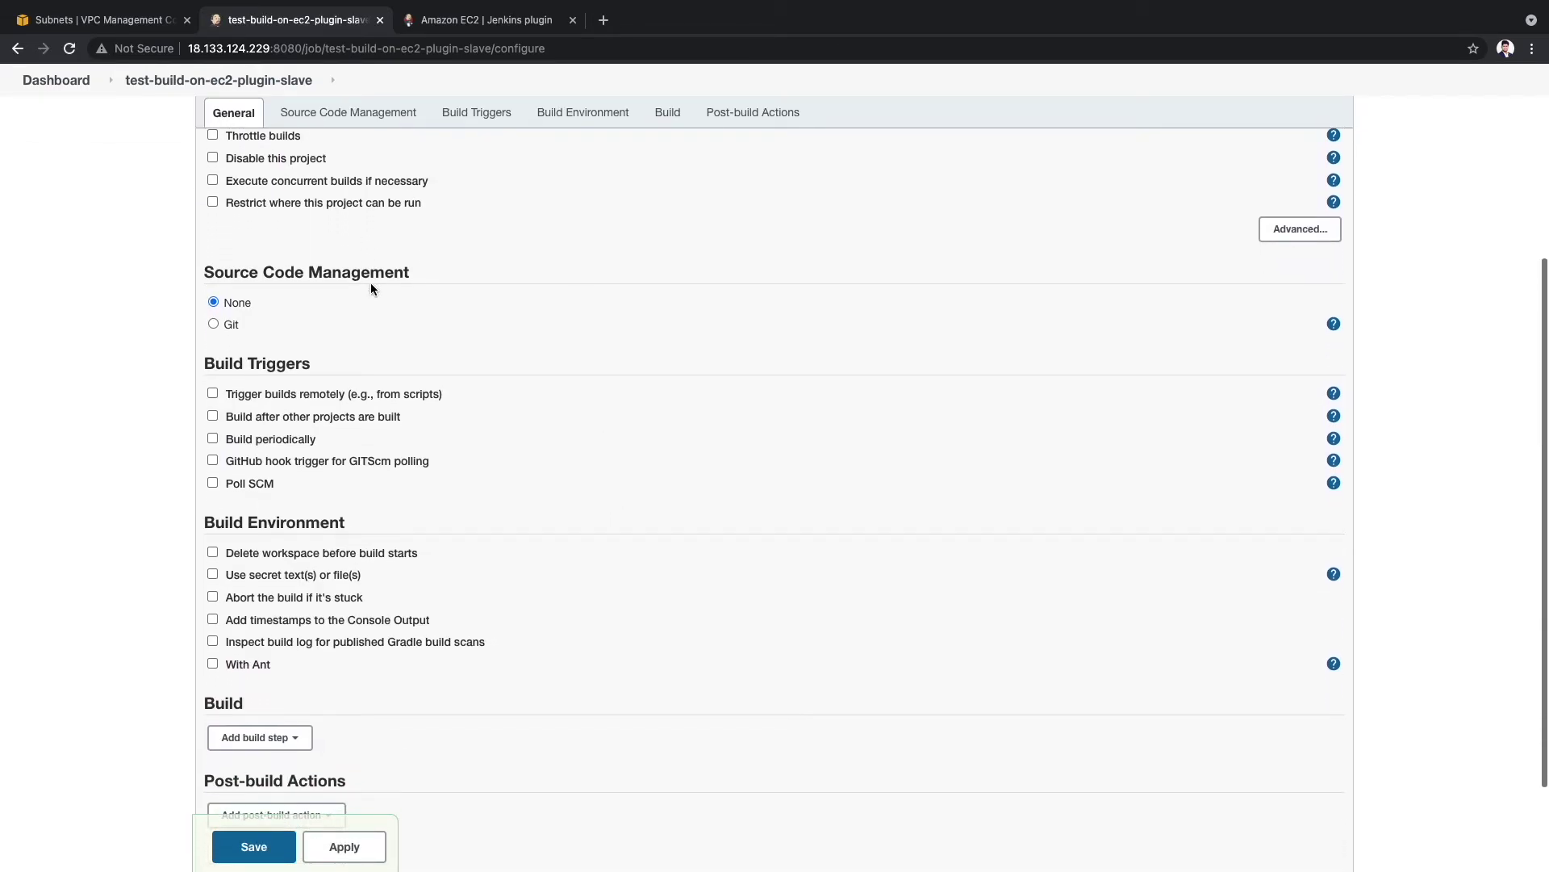
click(212, 198)
click(289, 247)
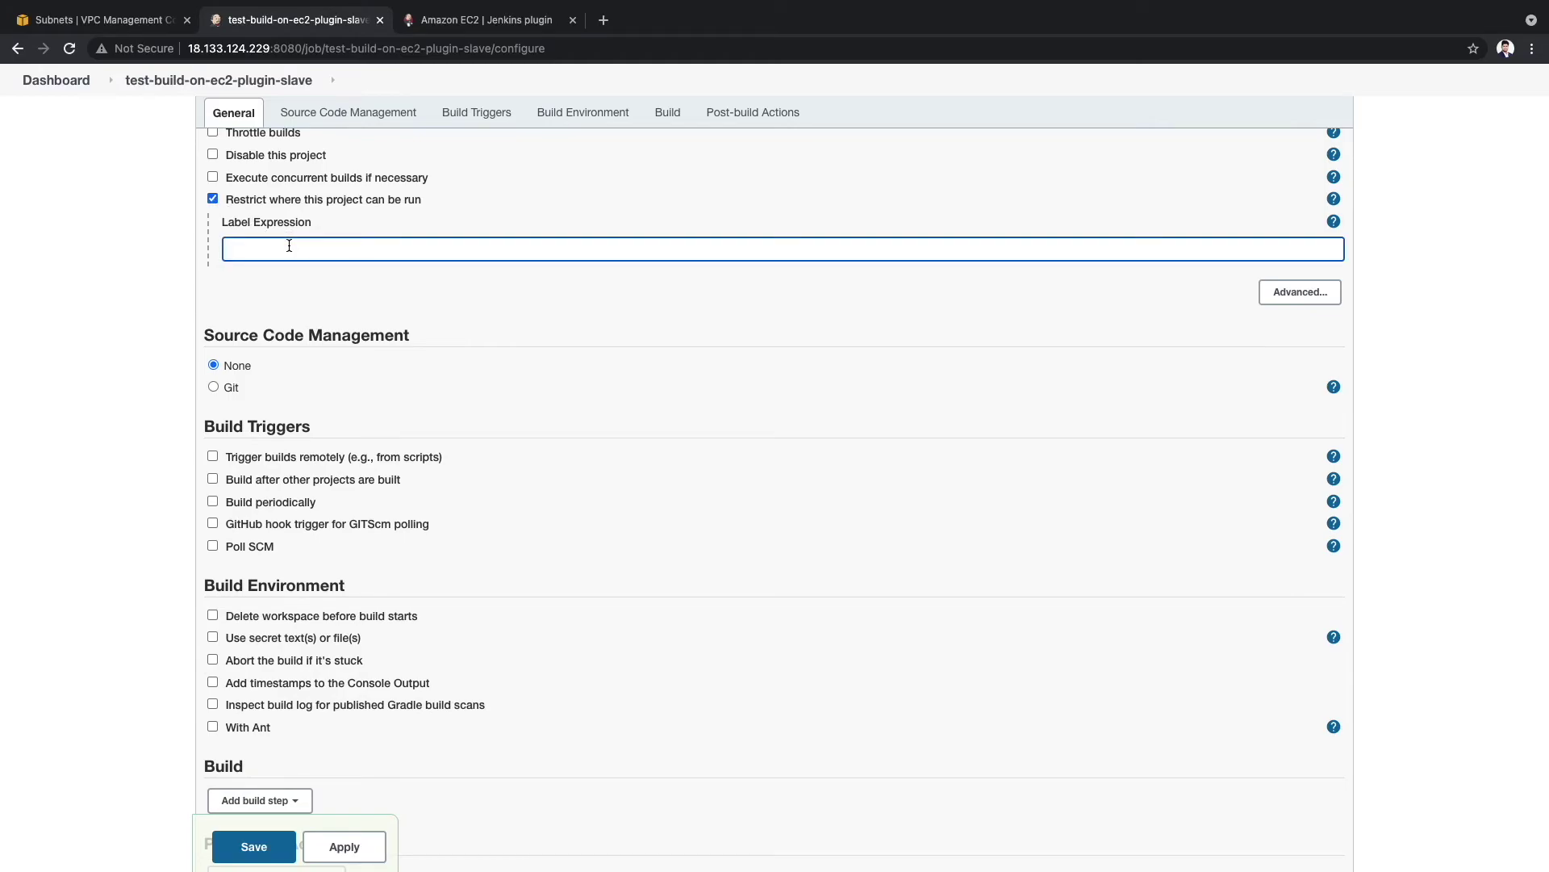
text(jenkins-ec2-plugin-slave)
click(312, 289)
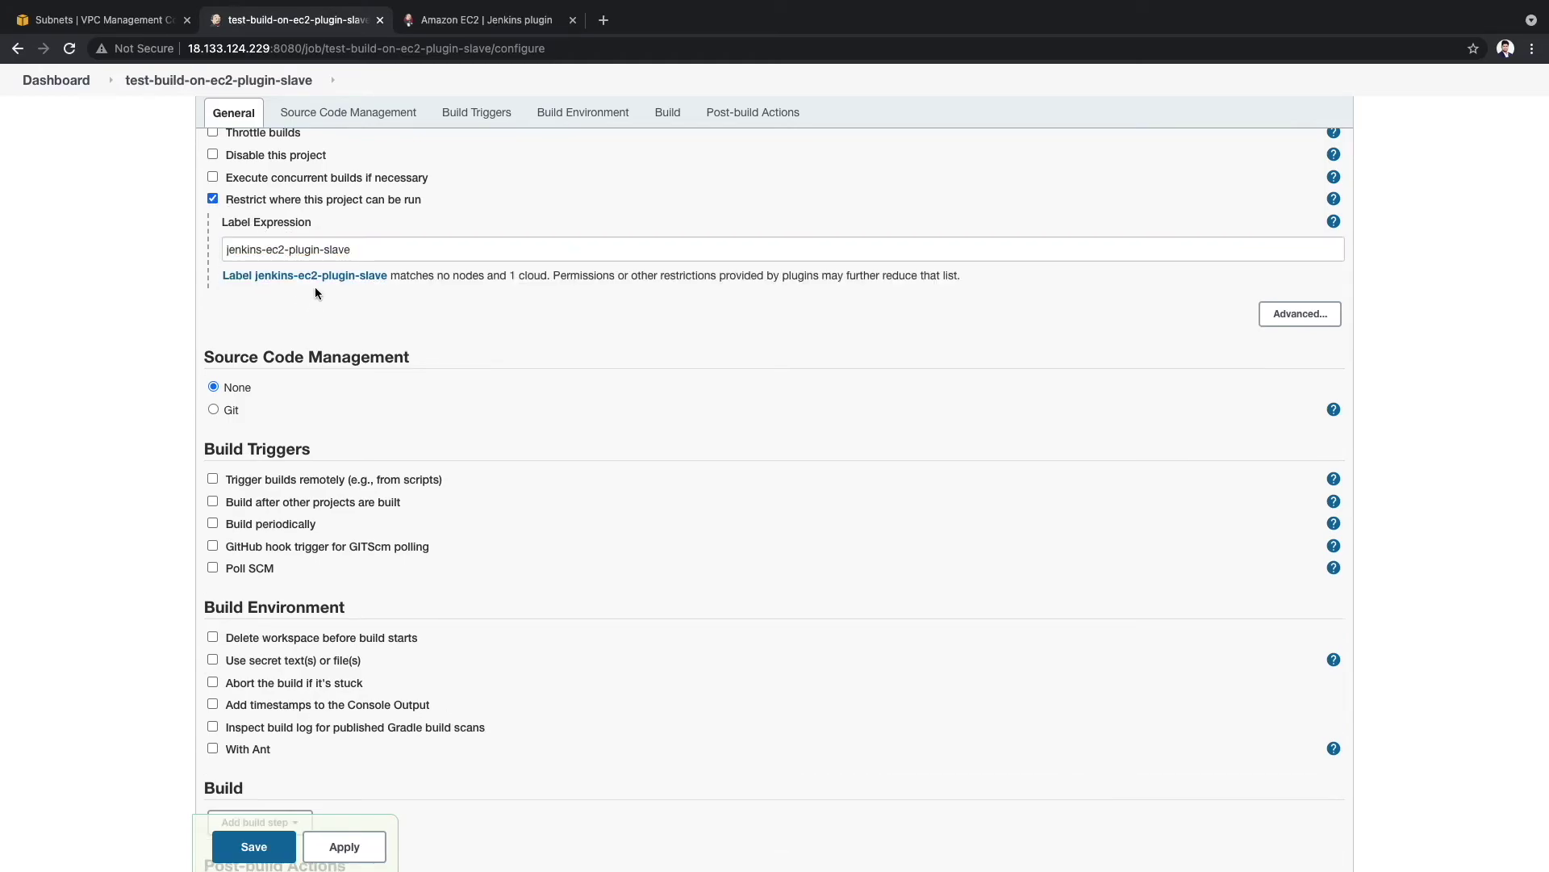
Add an Execute shell build step that runs the command hostname.
scroll(487, 361, down, 2)
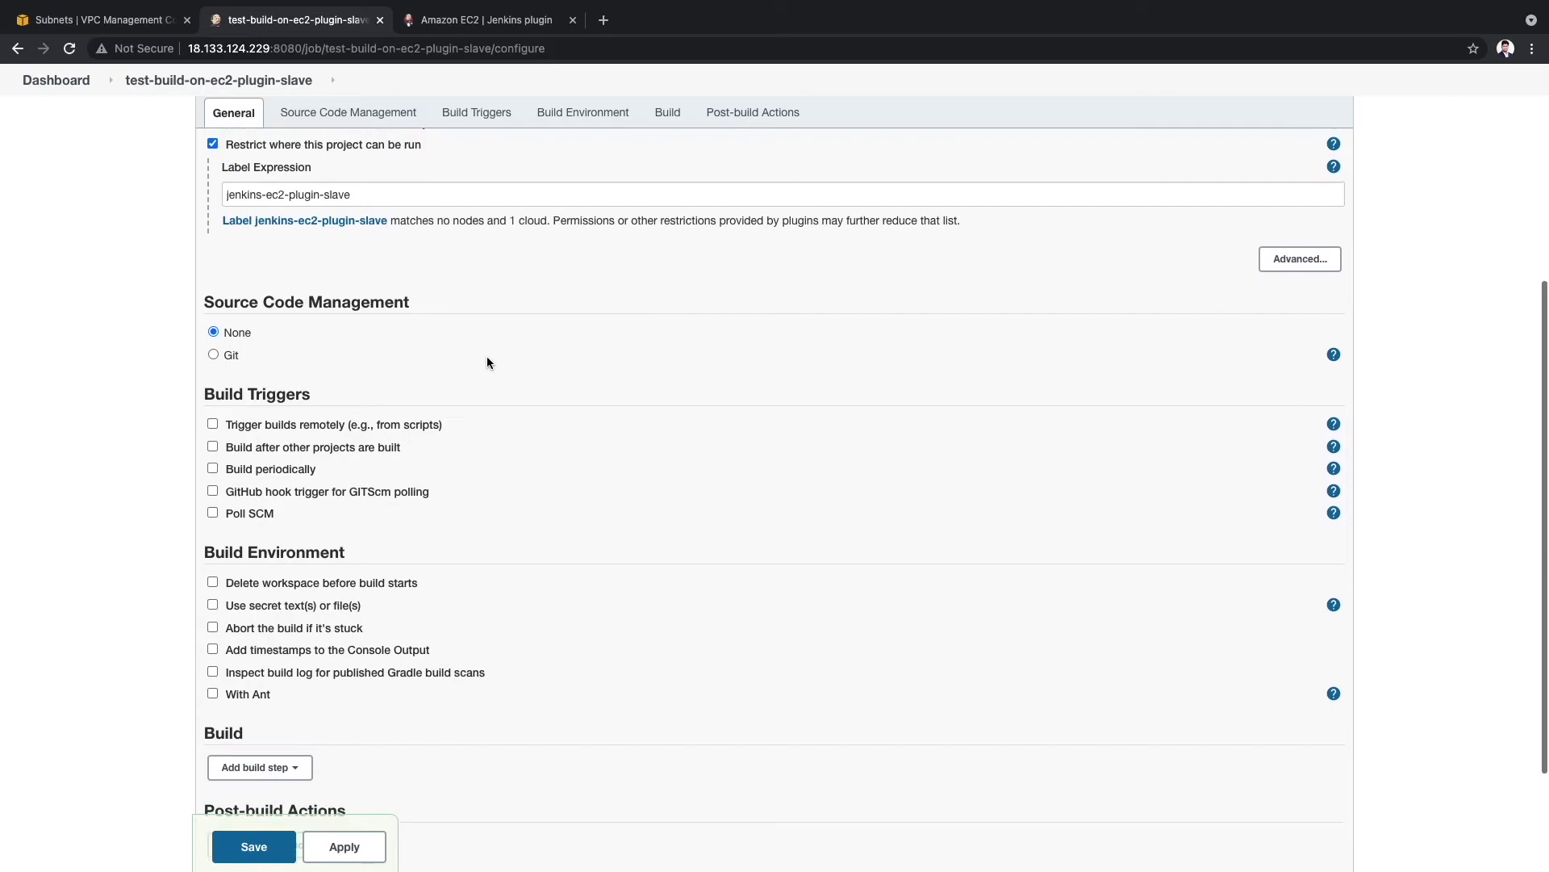
scroll(486, 362, down, 2)
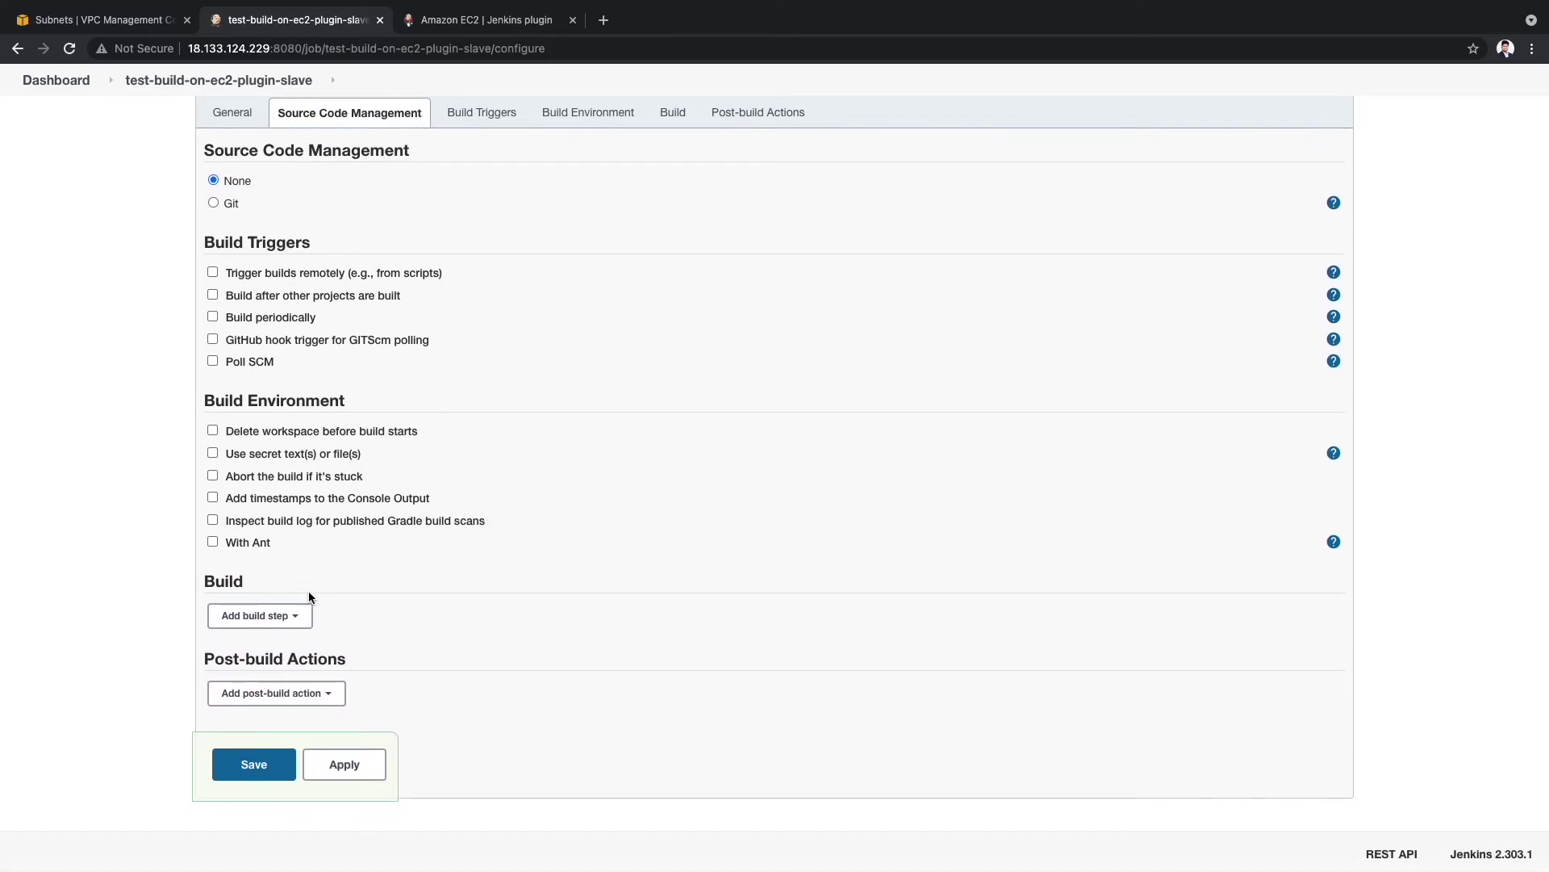
click(260, 614)
click(284, 661)
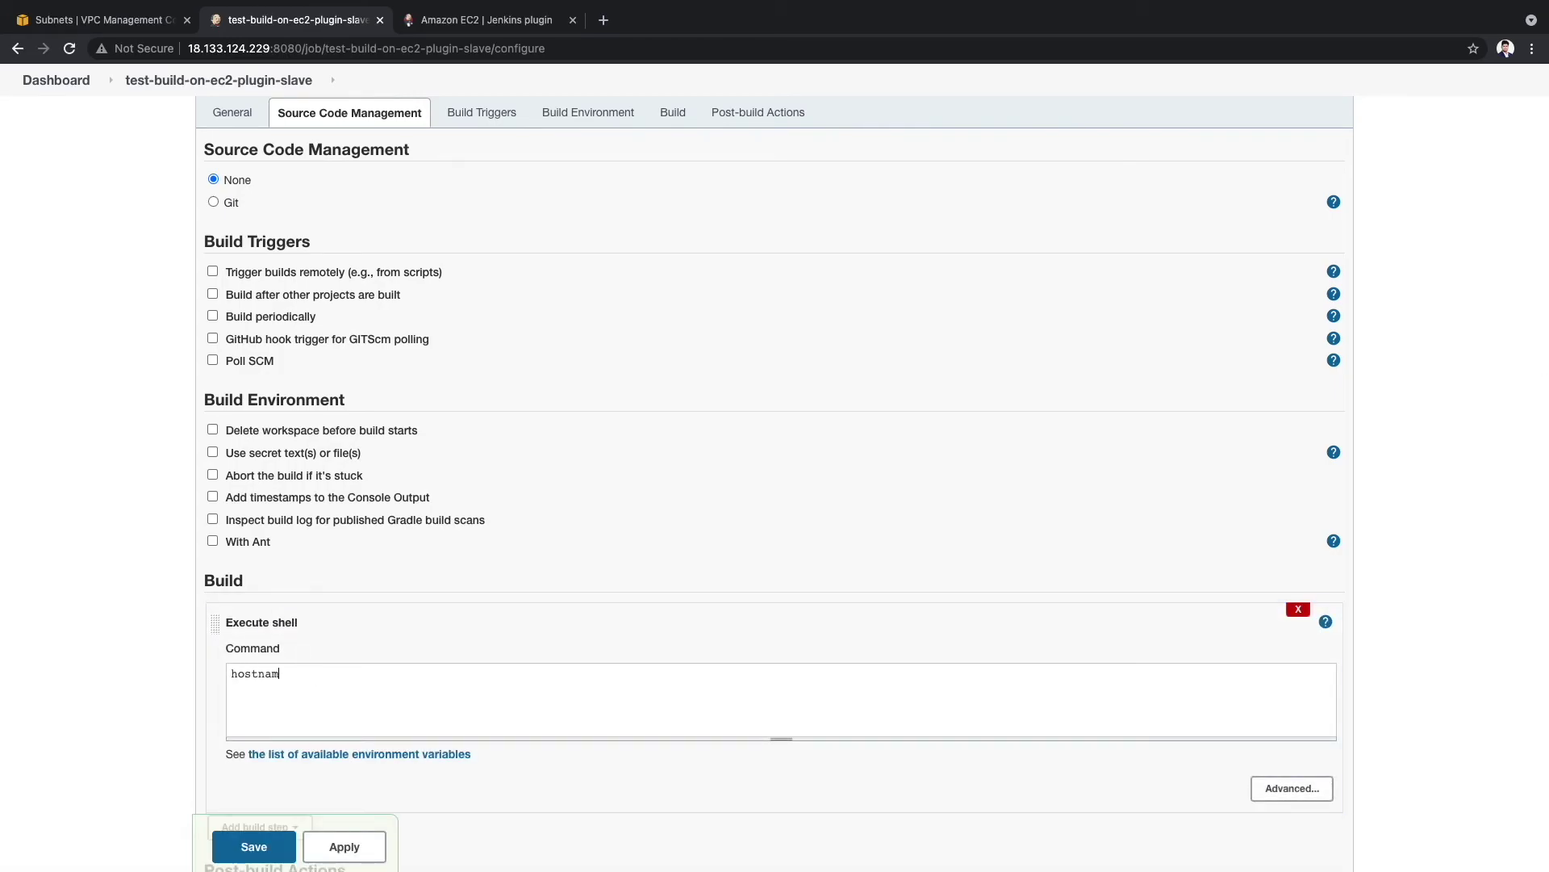
text(e)
Save the project configuration and start a build of test-build-on-ec2-plugin-slave.
scroll(258, 763, down, 4)
click(255, 762)
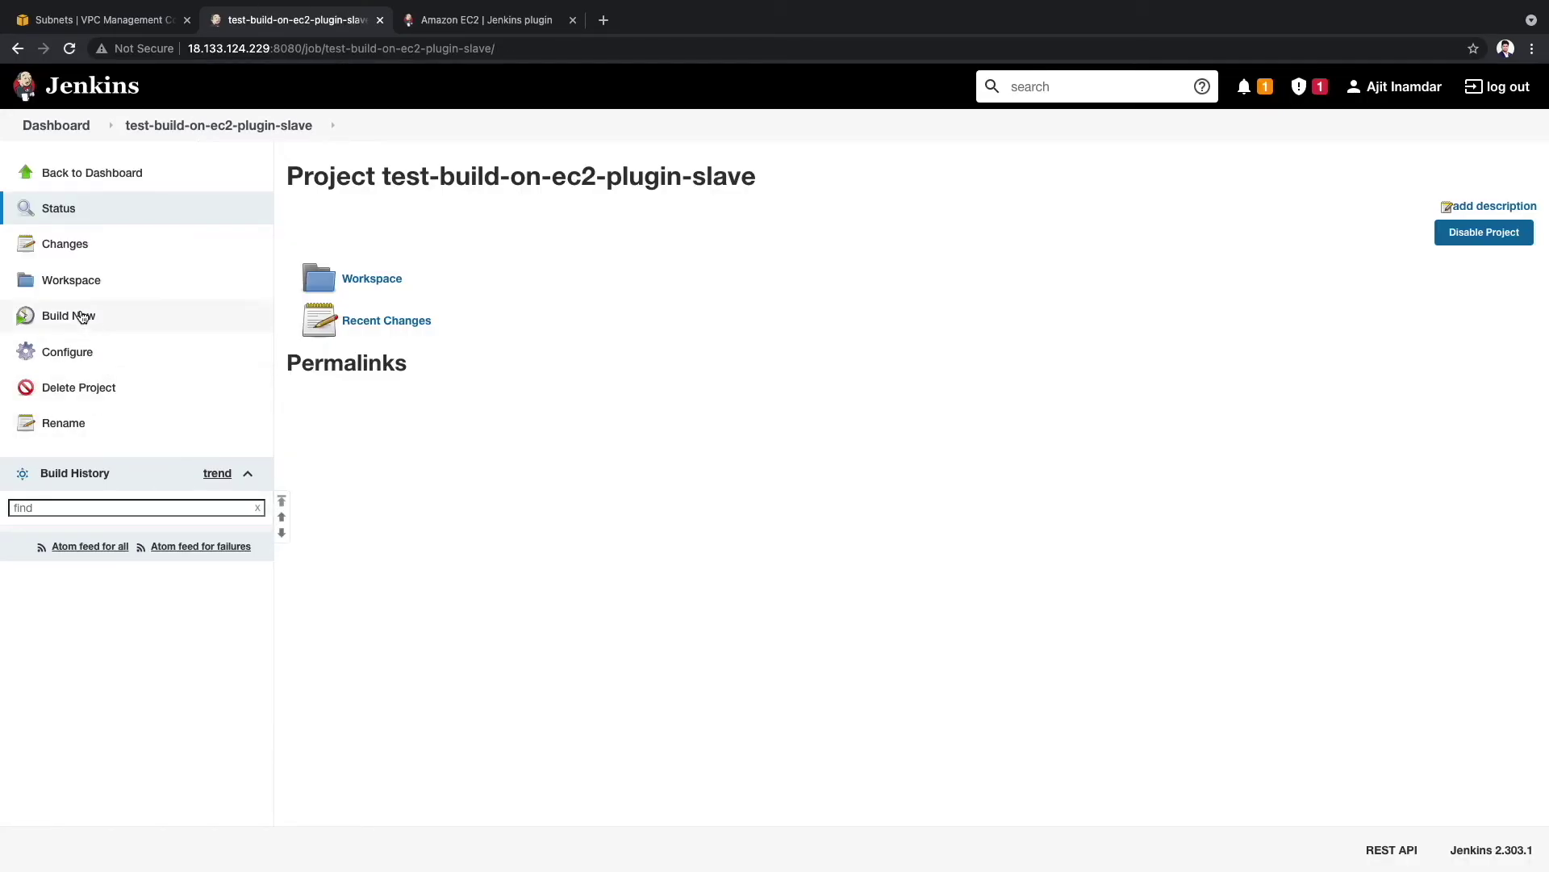
click(81, 317)
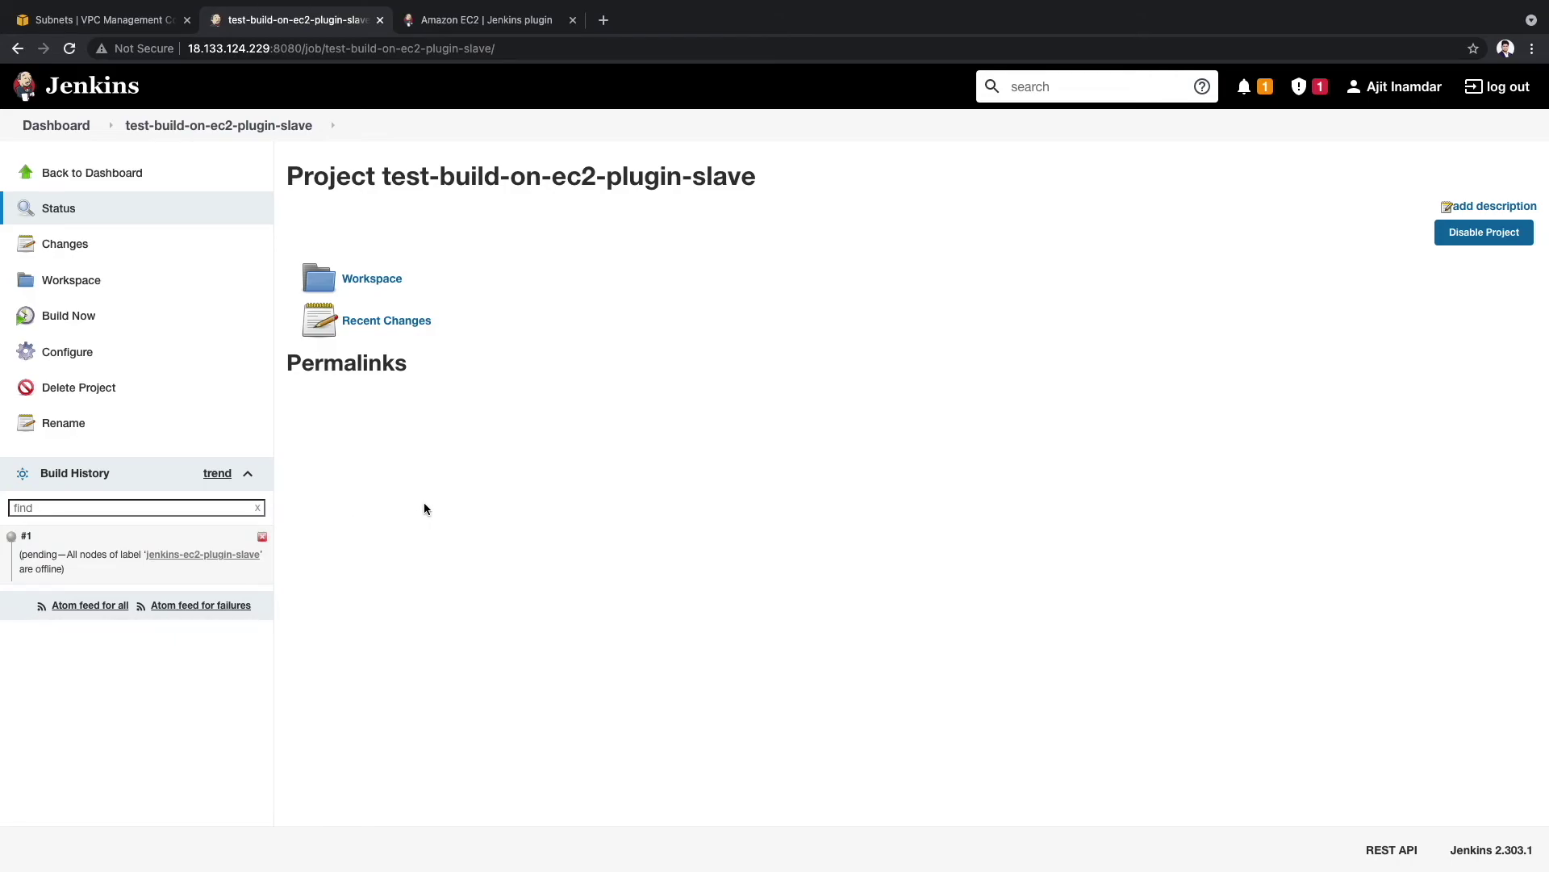
Open the launching EC2 agent from the nodes overview and view its log to follow the connection.
click(63, 126)
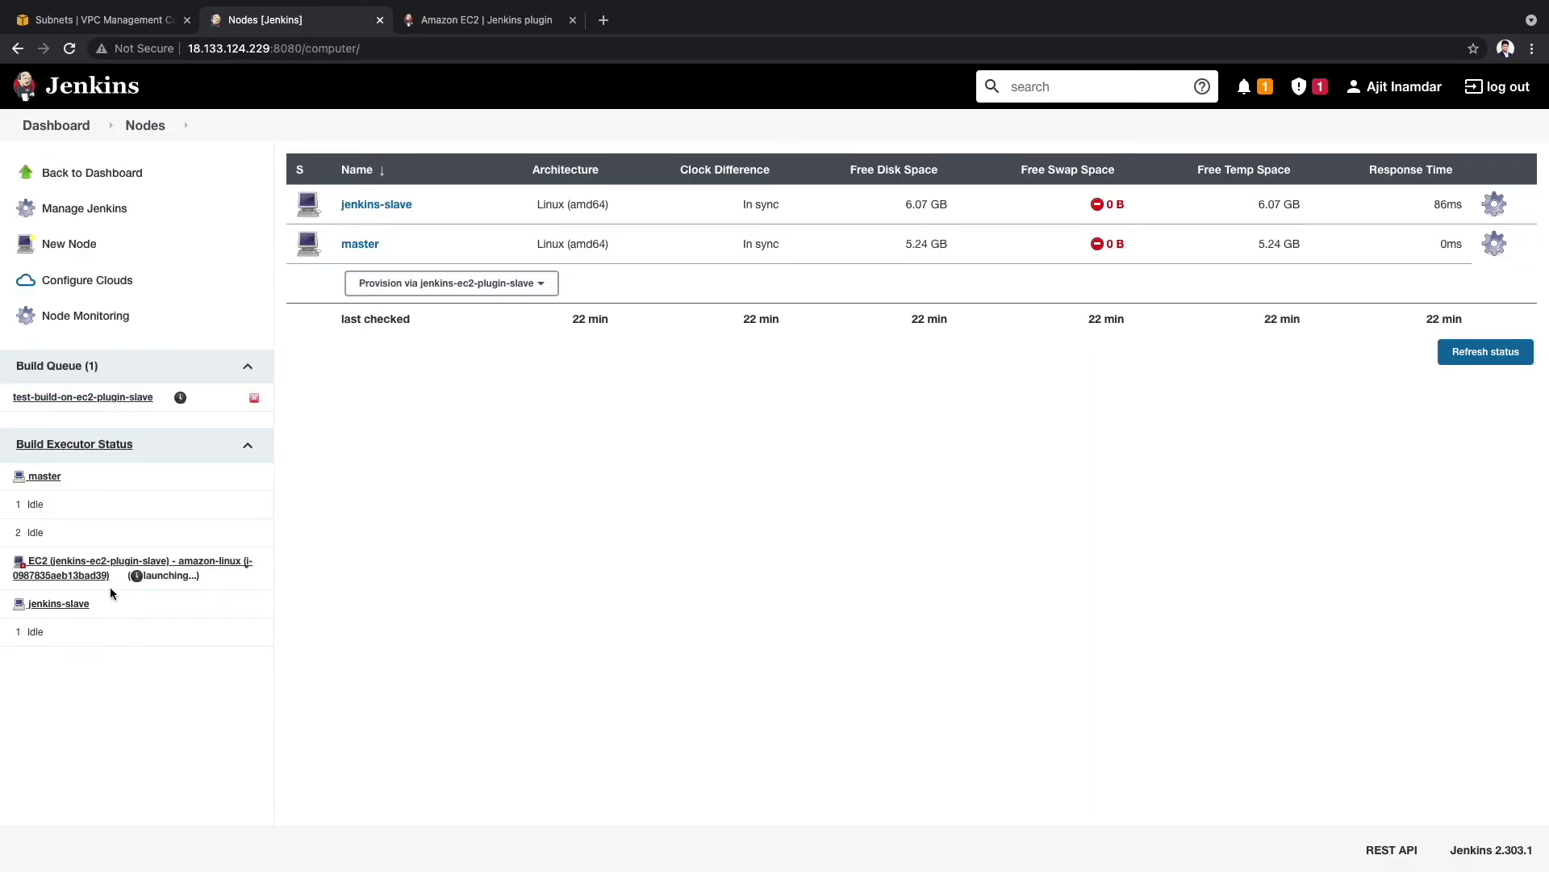
drag(107, 581, 14, 560)
click(59, 576)
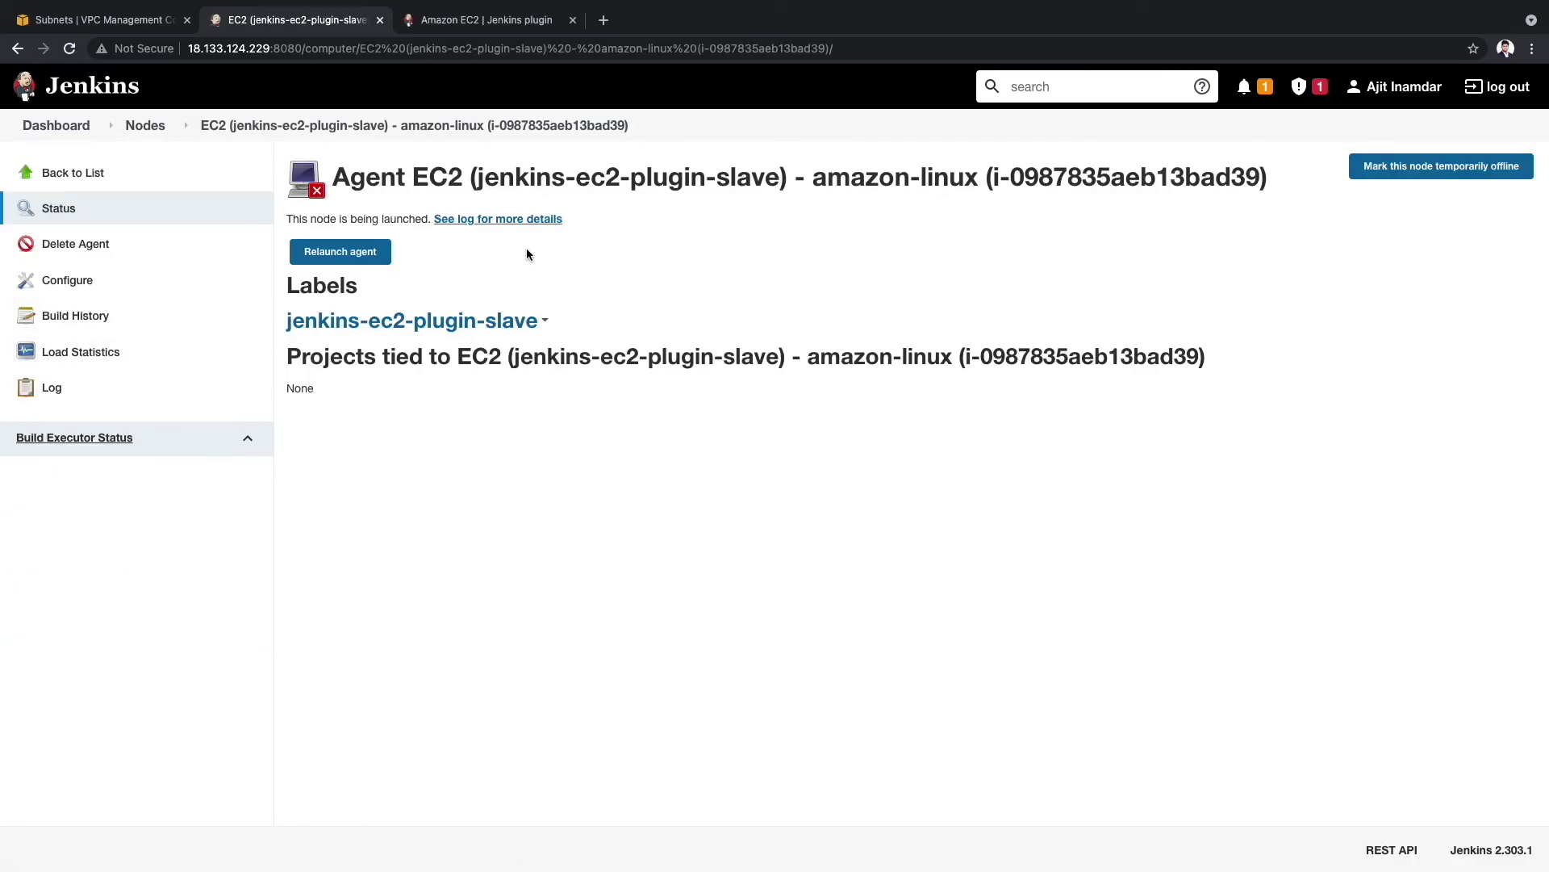
click(50, 387)
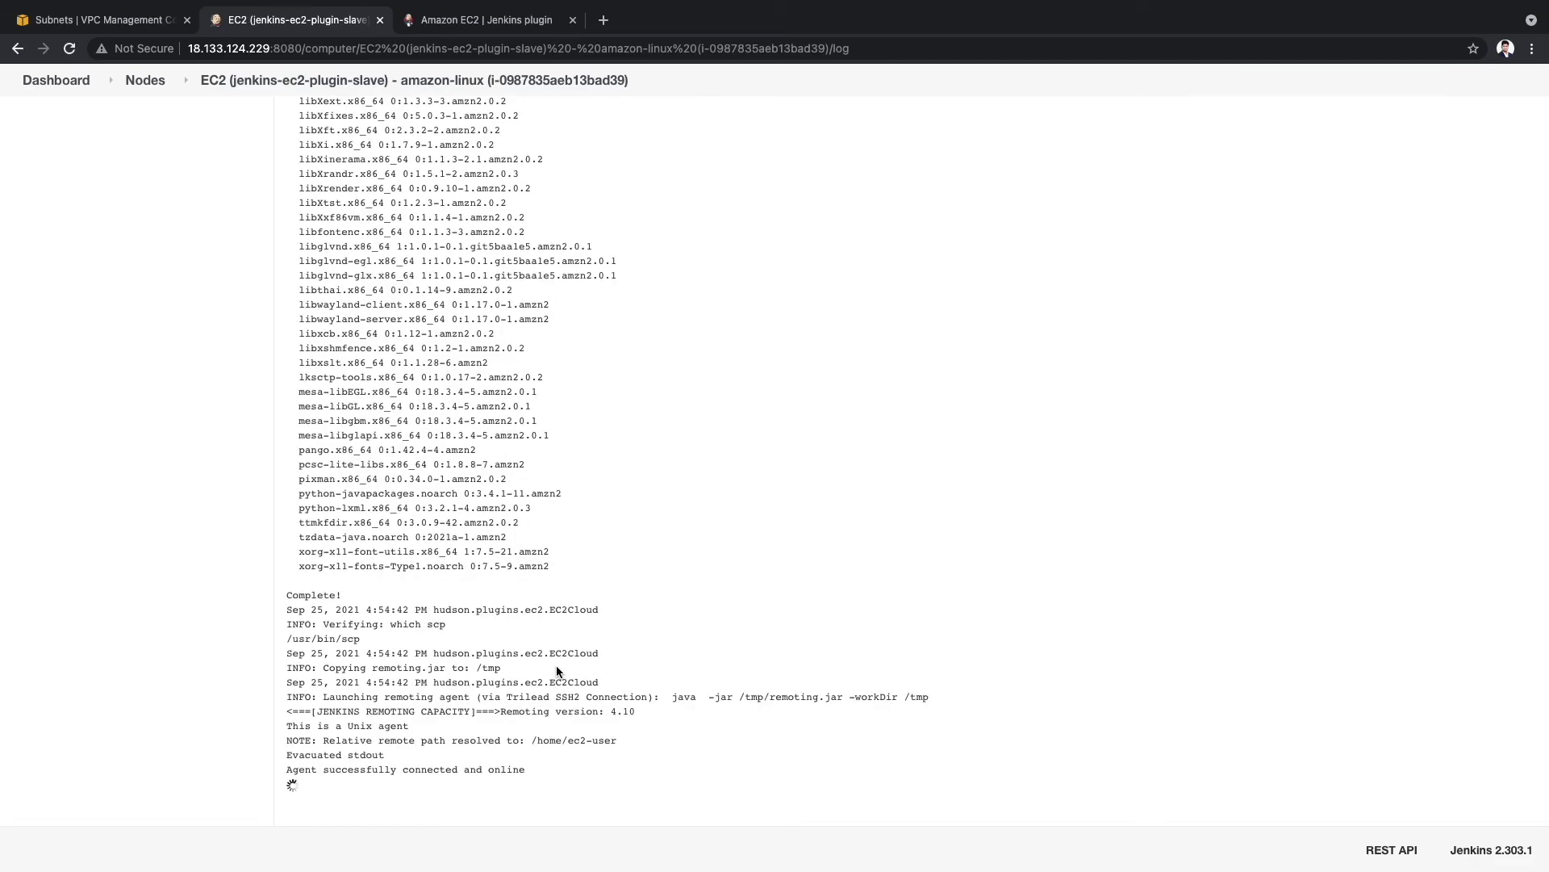
Return to the Jenkins nodes overview, switch to the AWS EC2 console, and refresh the running instances to check the status of jenkins-ec2-plugin-slave.
key(super+bracketleft)
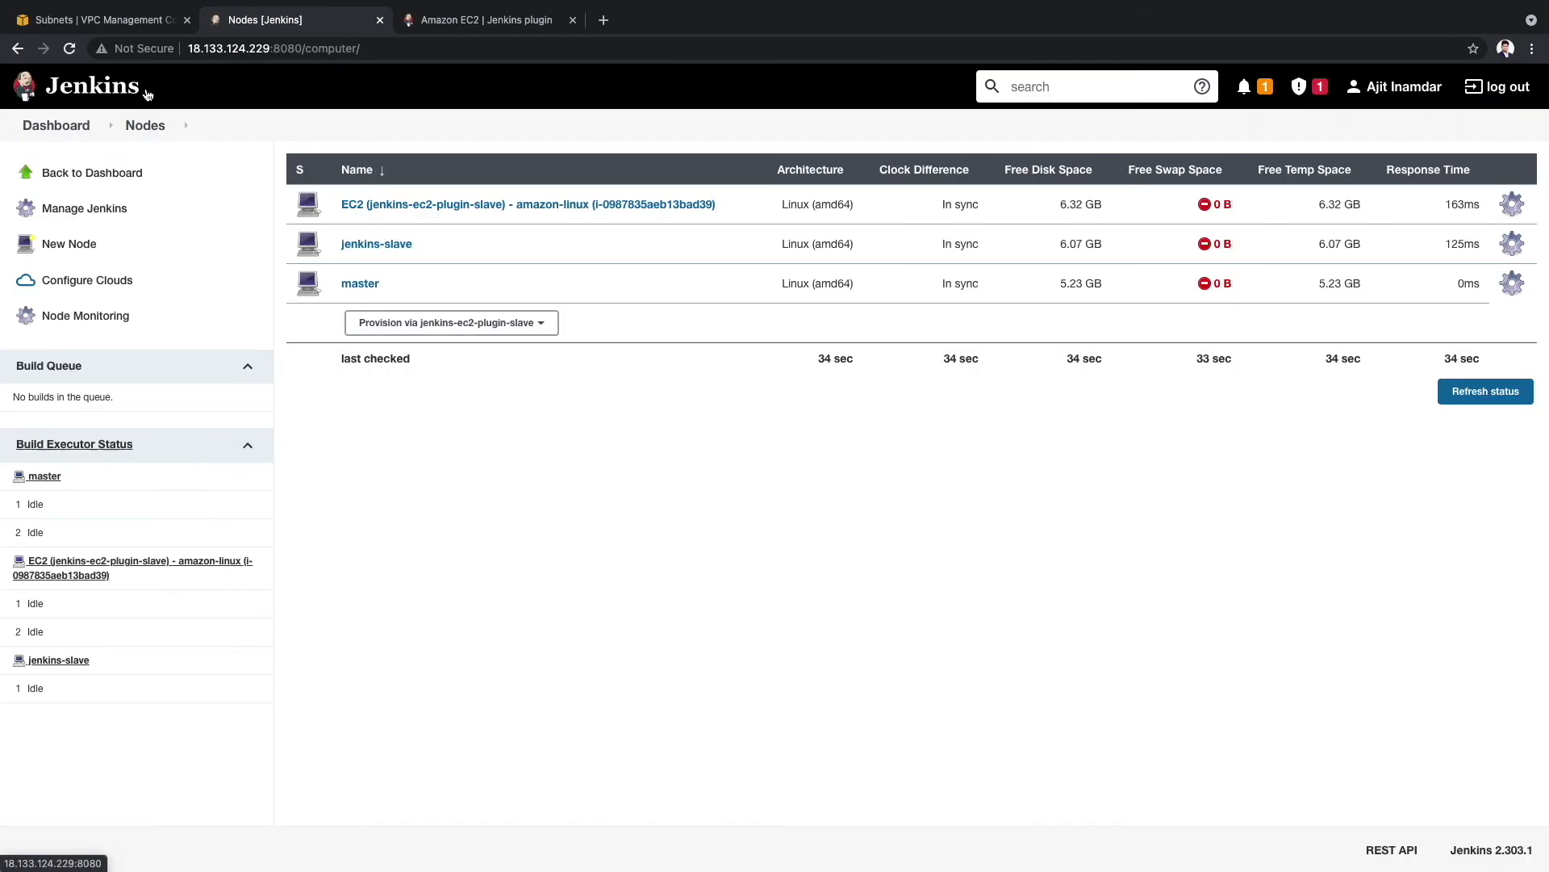
drag(736, 204, 246, 239)
key(super+alt+Left)
click(796, 414)
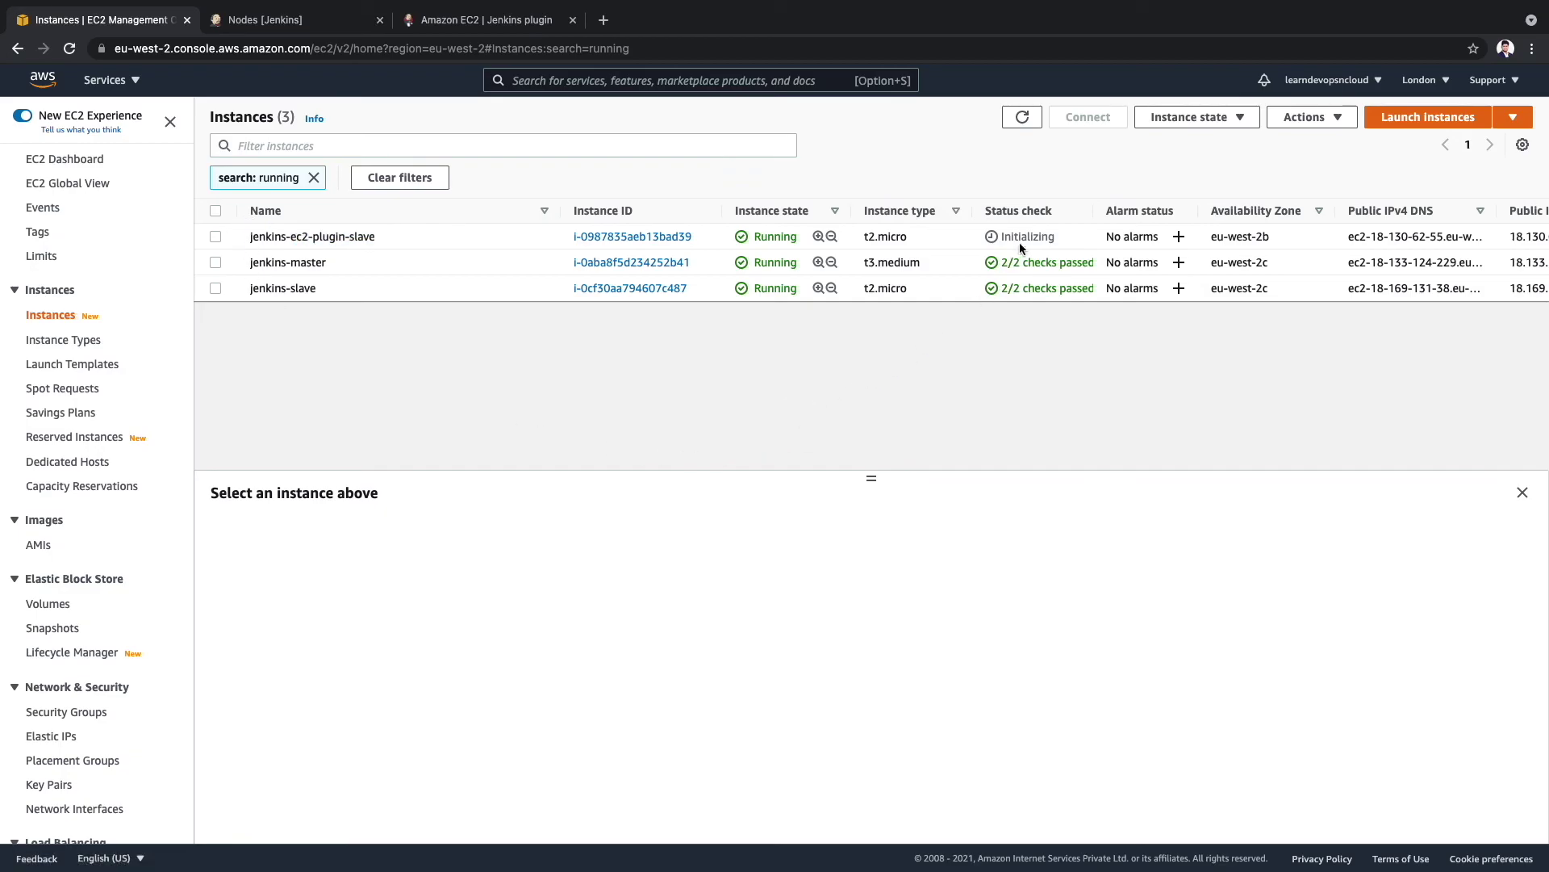
click(1018, 117)
double_click(1020, 234)
Switch back to Jenkins and examine the console output of test-build-on-ec2-plugin-slave build #1 for the hostname result and the agent used.
click(259, 20)
click(80, 126)
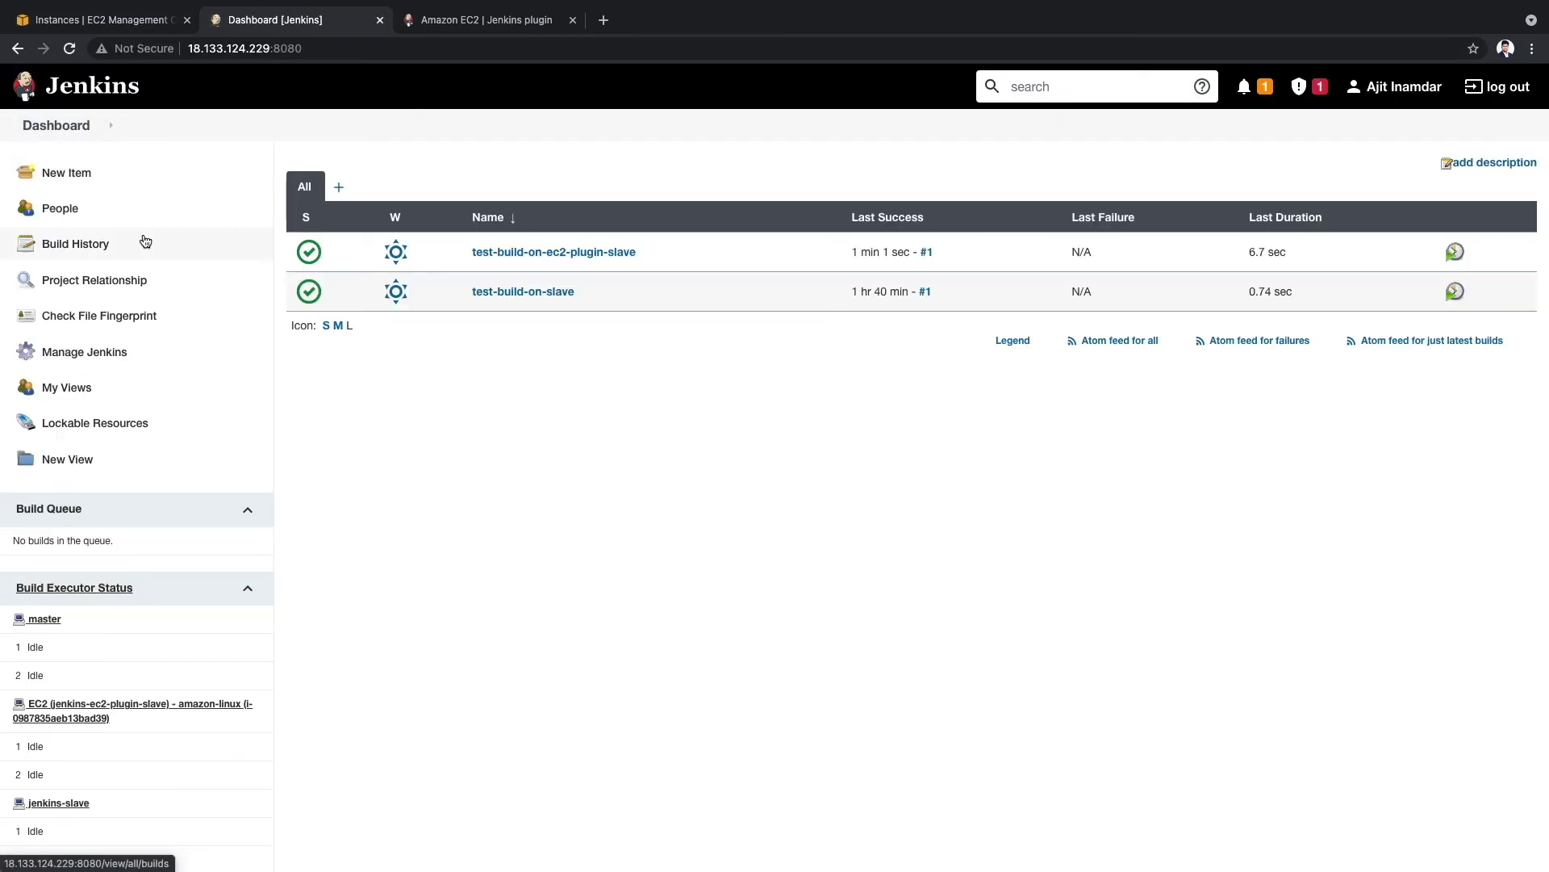
click(512, 253)
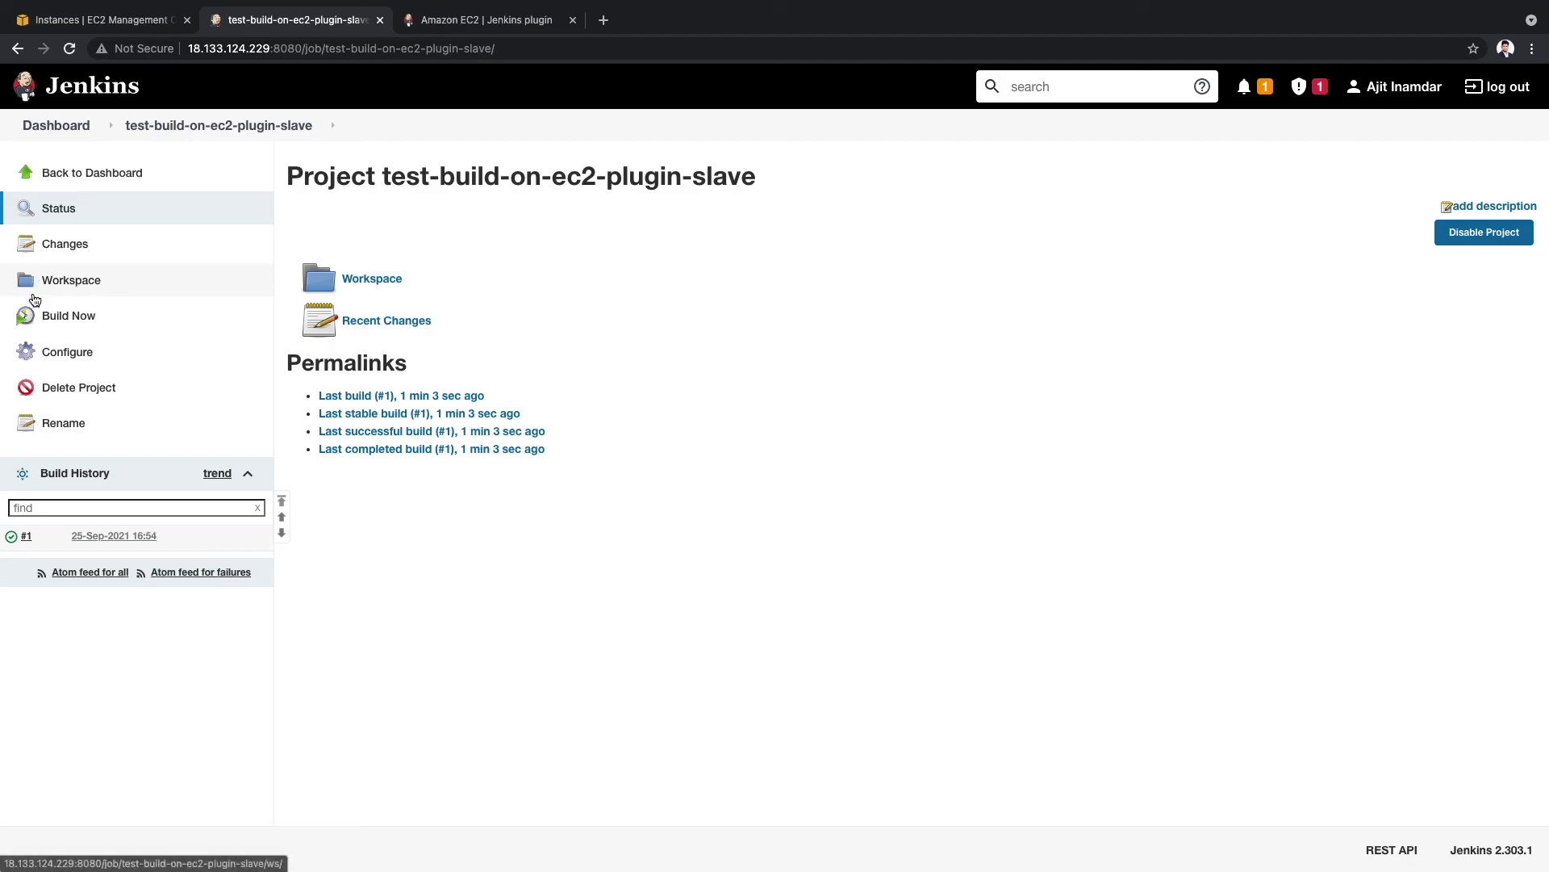
click(13, 539)
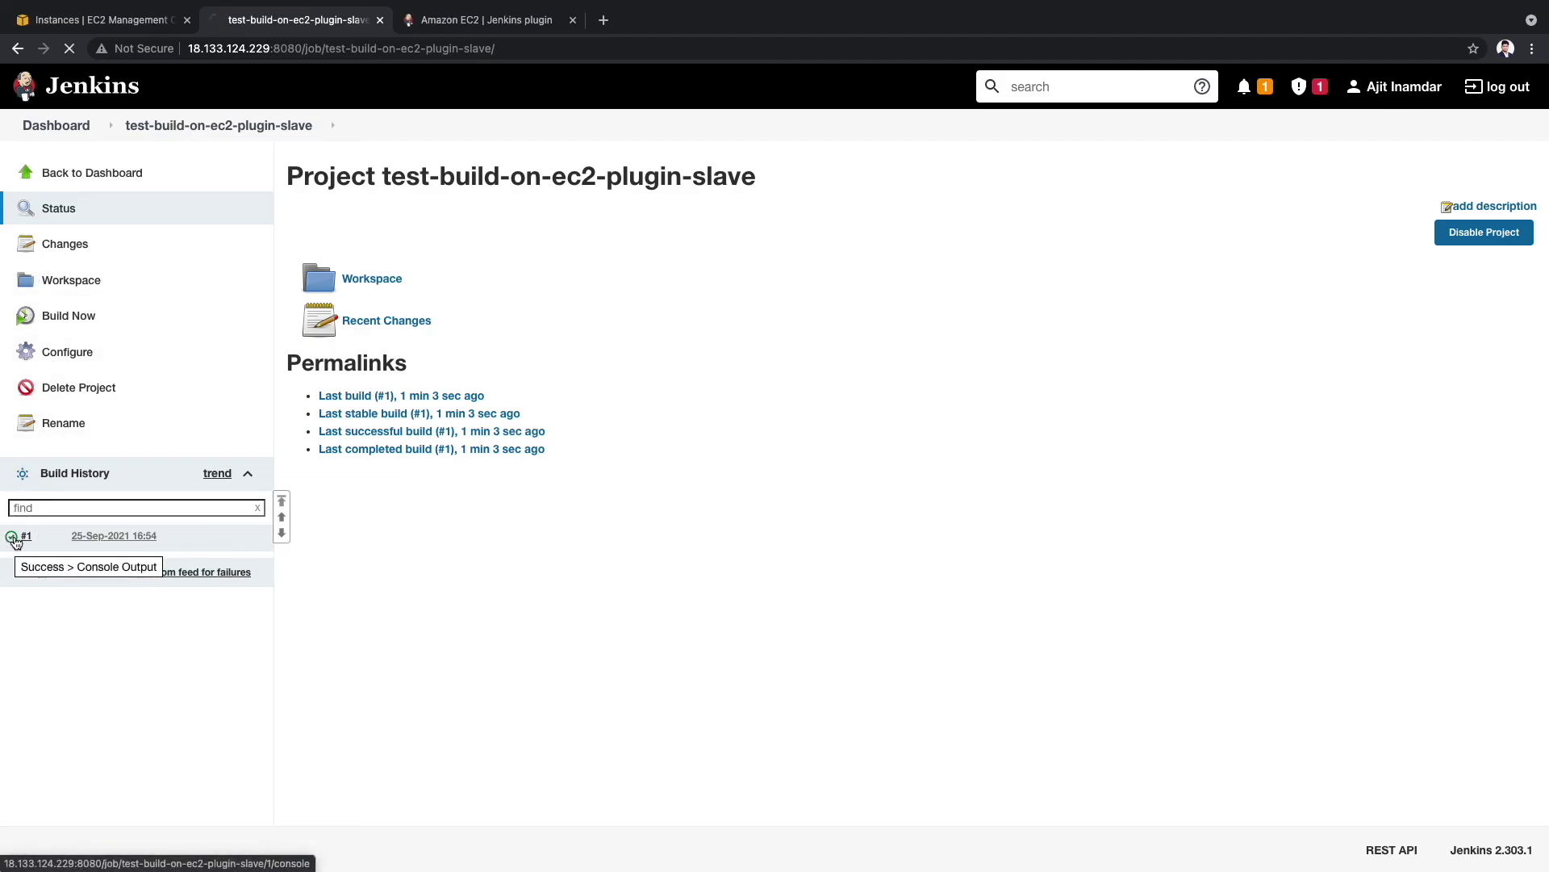
drag(291, 291, 569, 295)
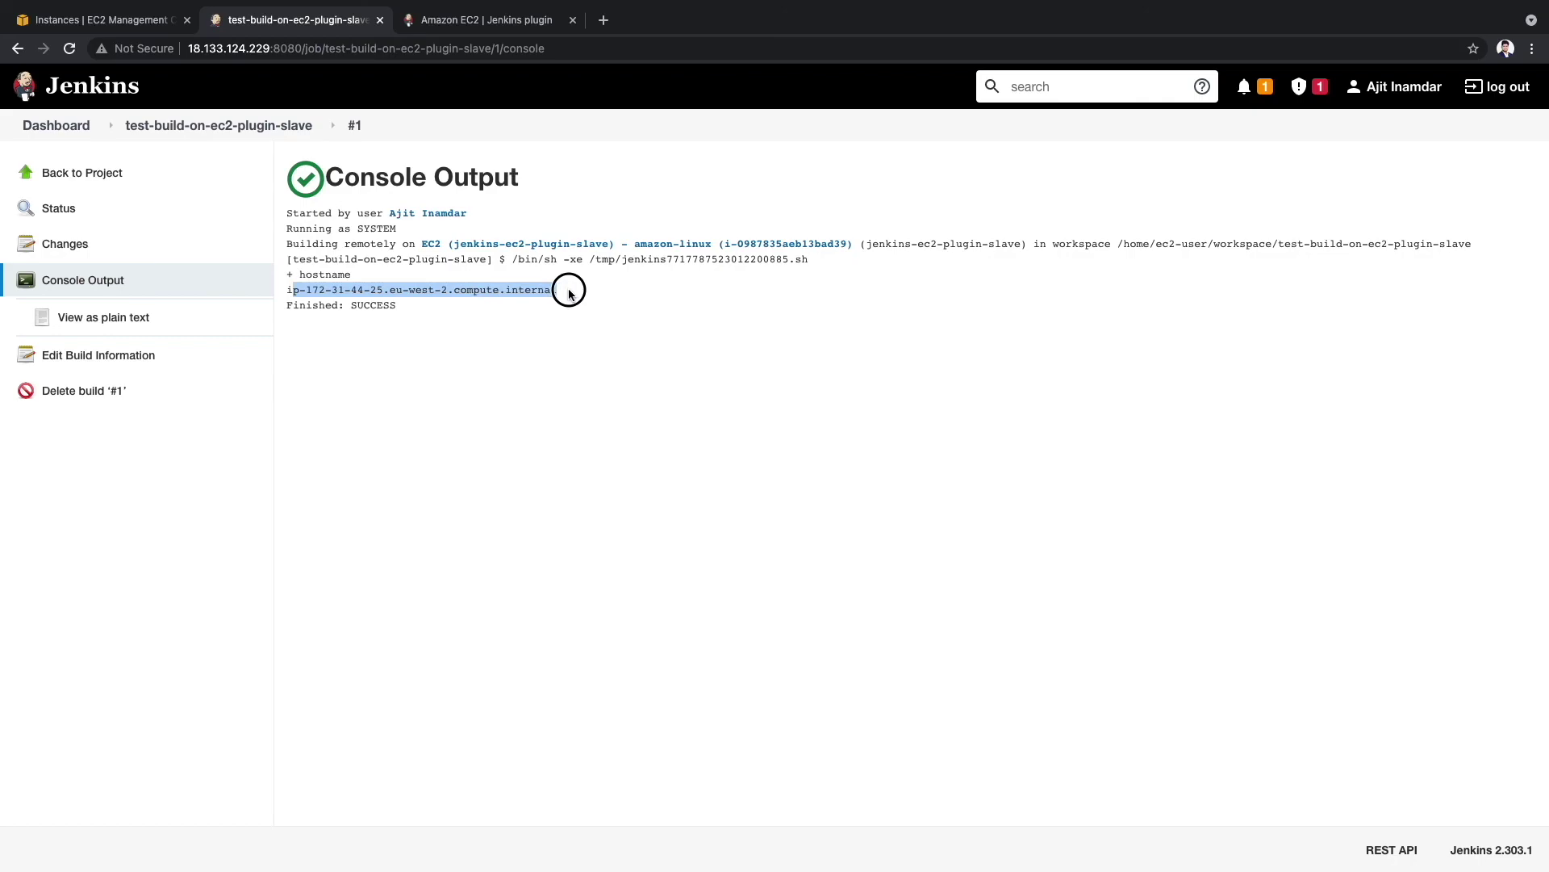
double_click(322, 274)
drag(402, 243, 879, 244)
click(607, 413)
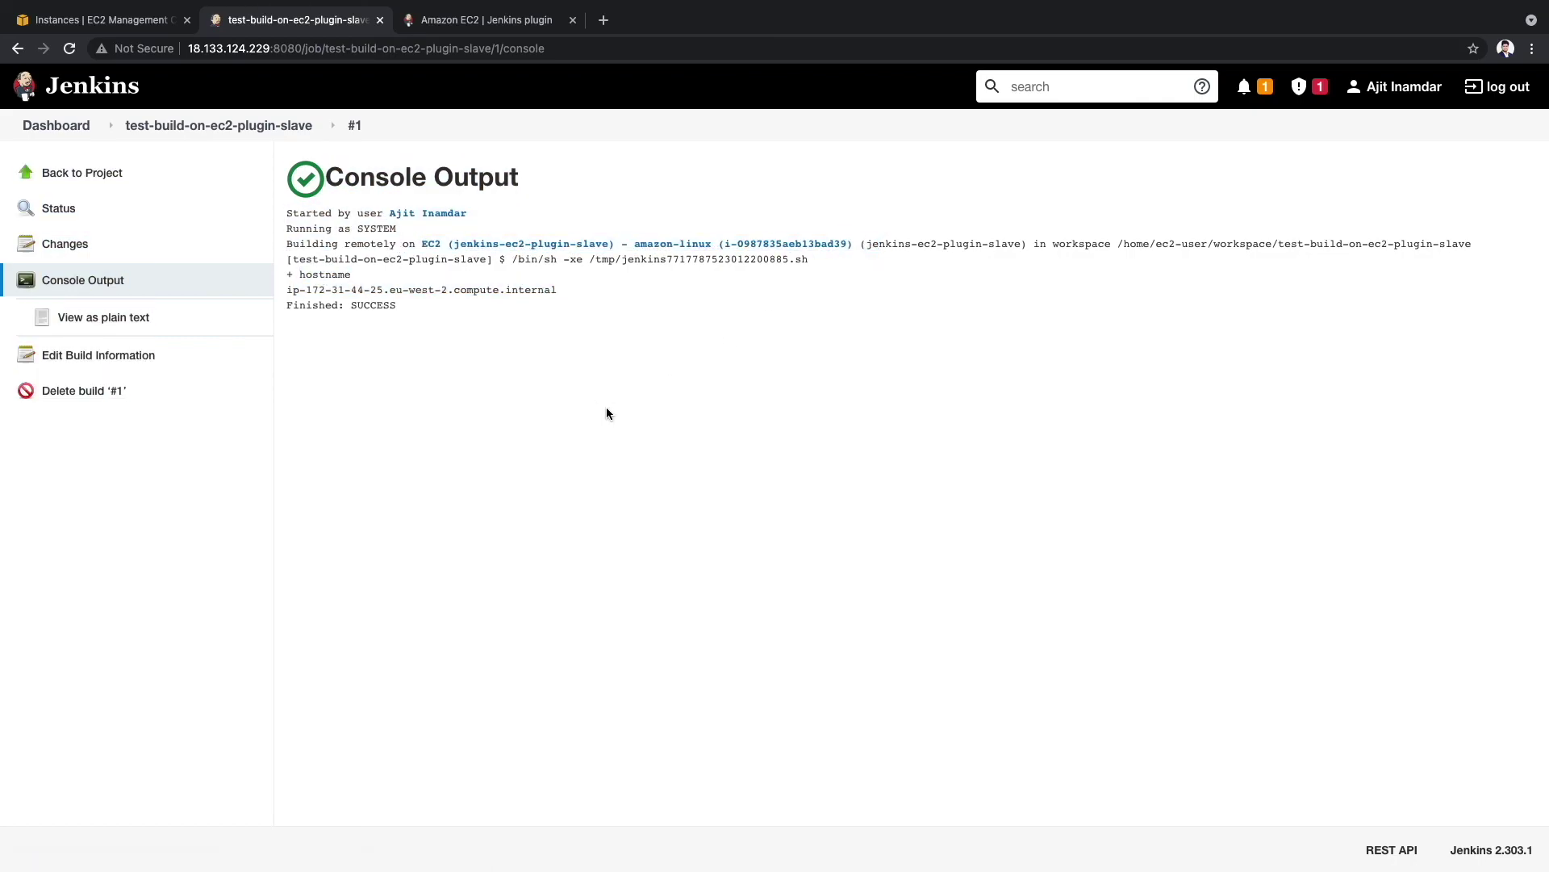